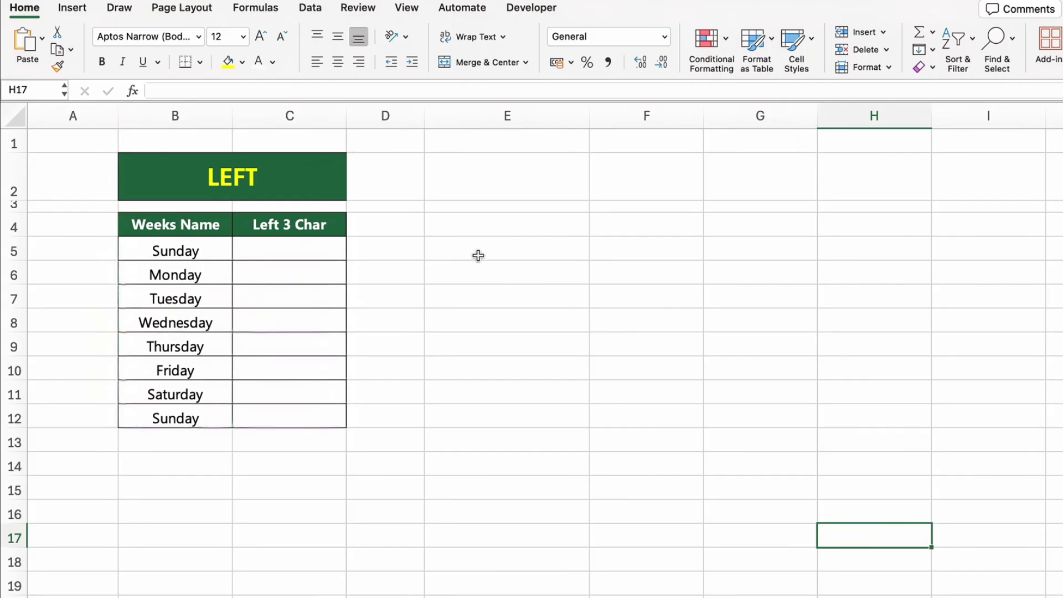
Enter =LEFT(B5,3) in C5 and fill it down to C12 for Sun, Mon, Tue….
left_click(297, 164)
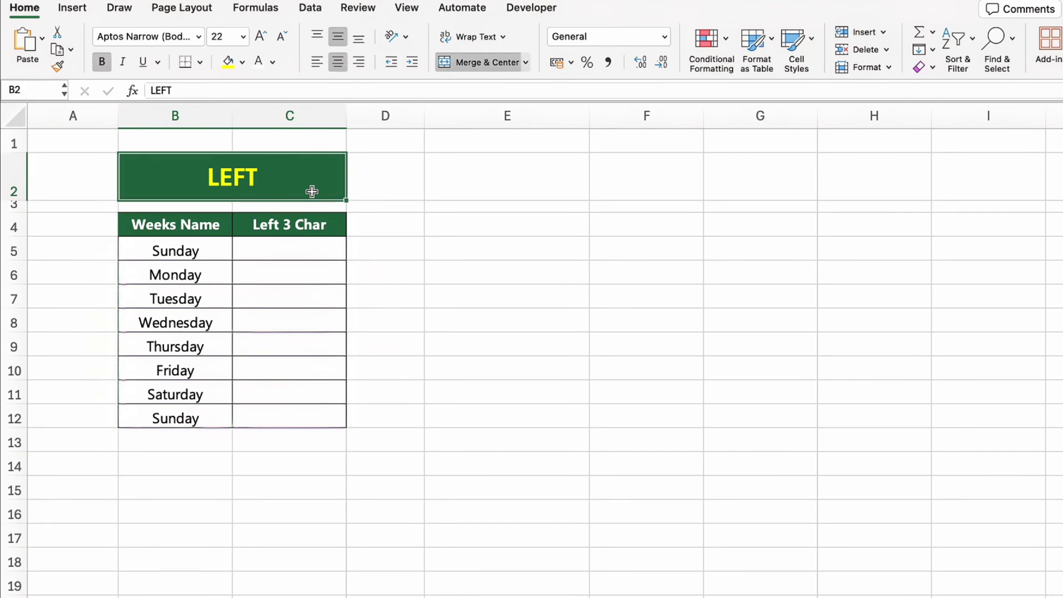
left_click(331, 223)
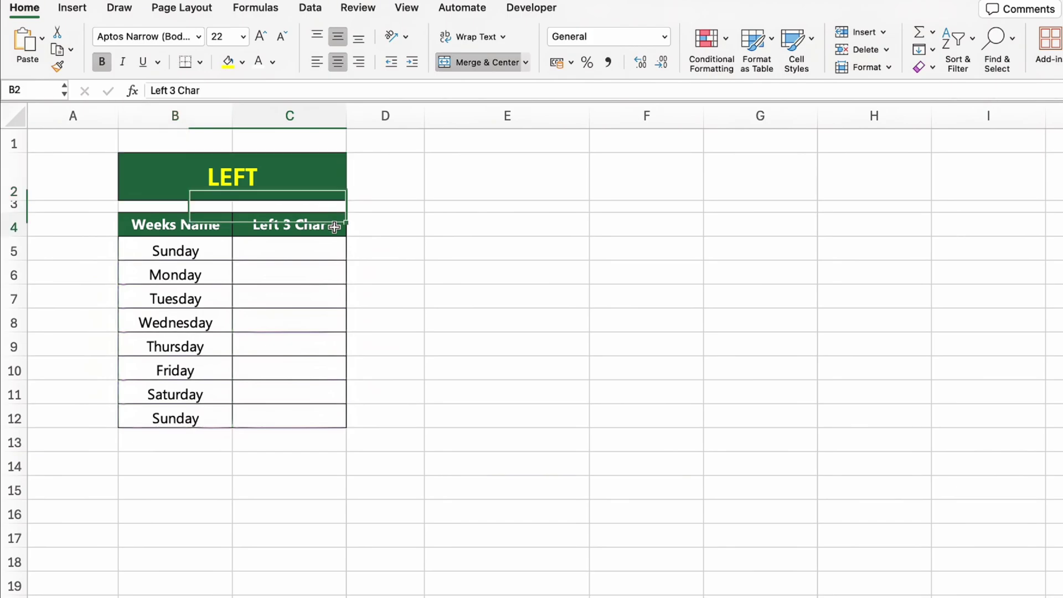
left_click(326, 254)
type("=LE")
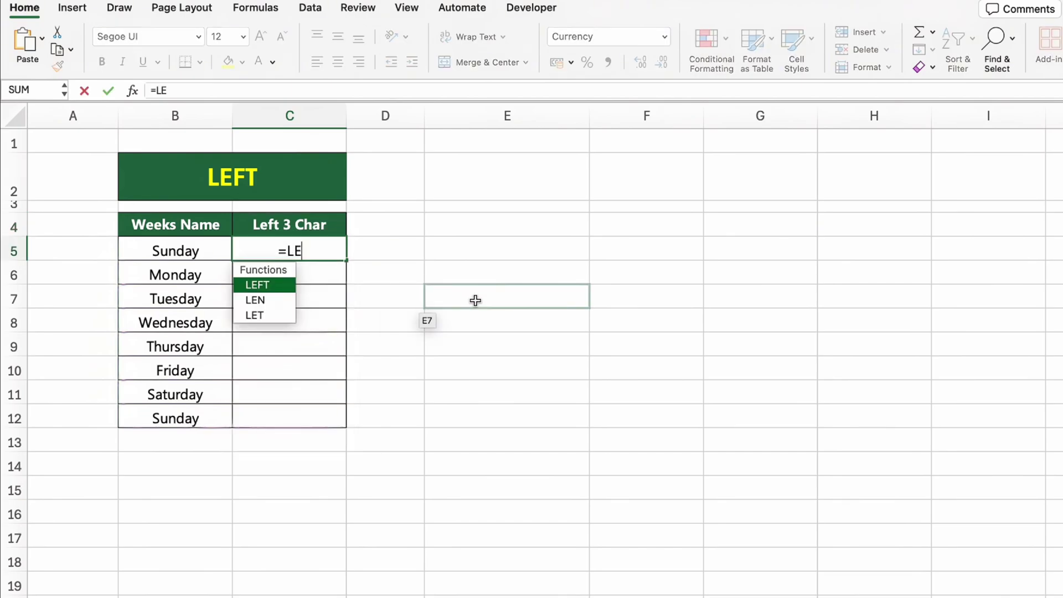
key("Tab")
left_click(216, 247)
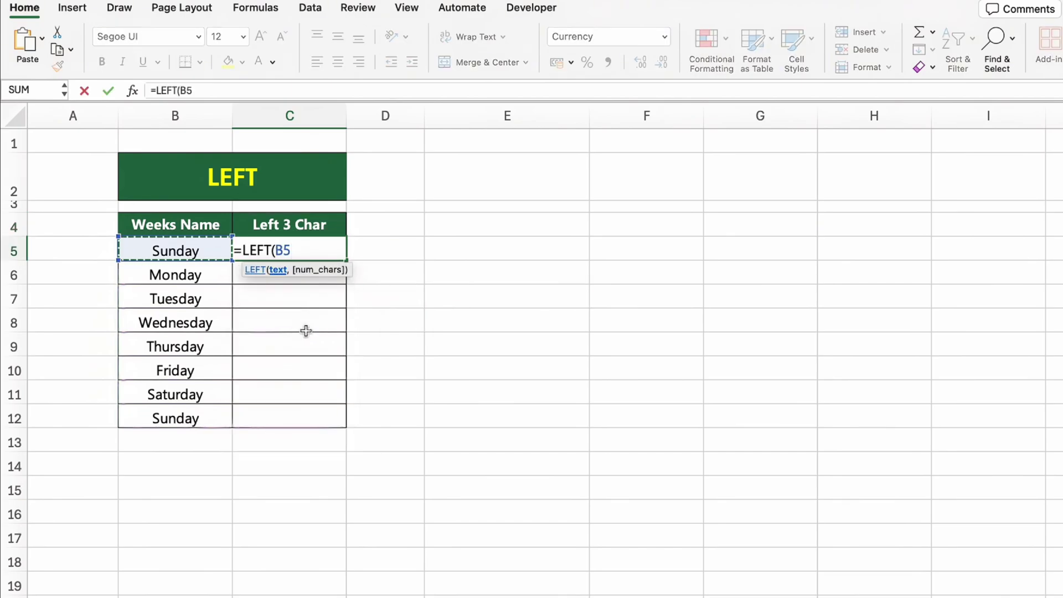
type(",3)")
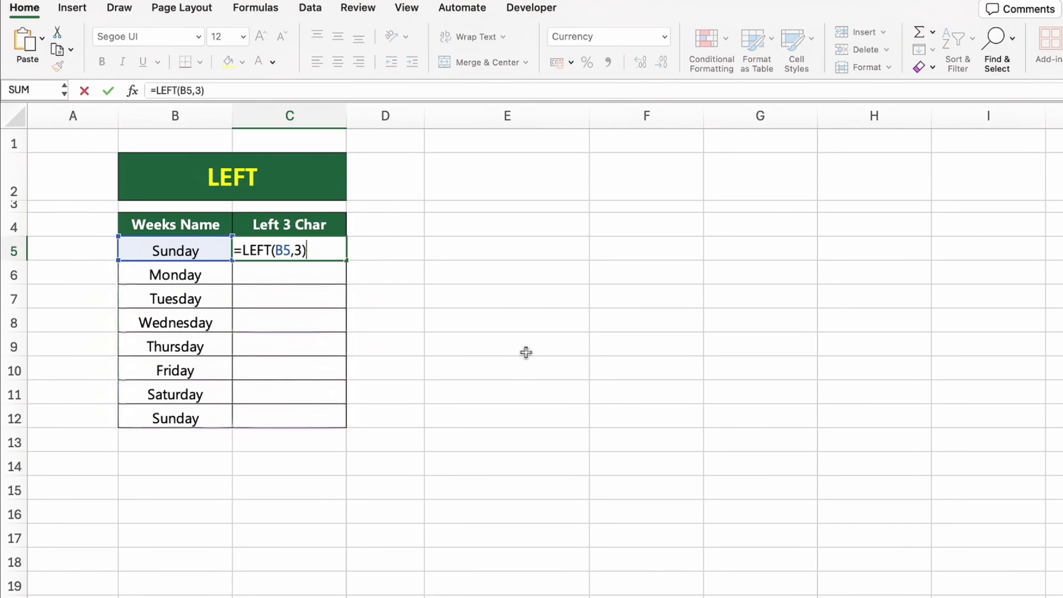
key("Return")
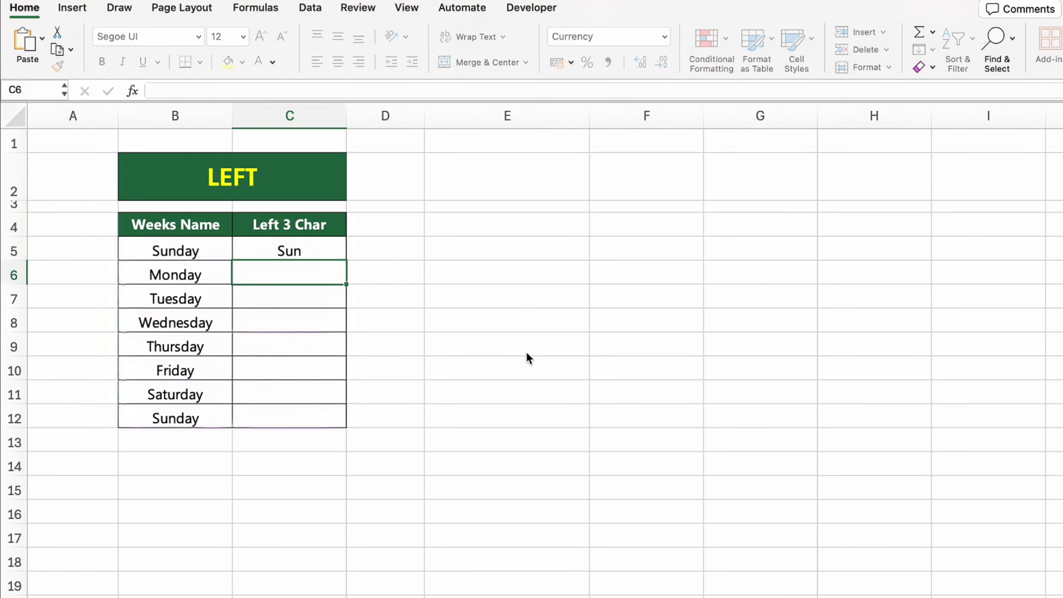
left_click(340, 251)
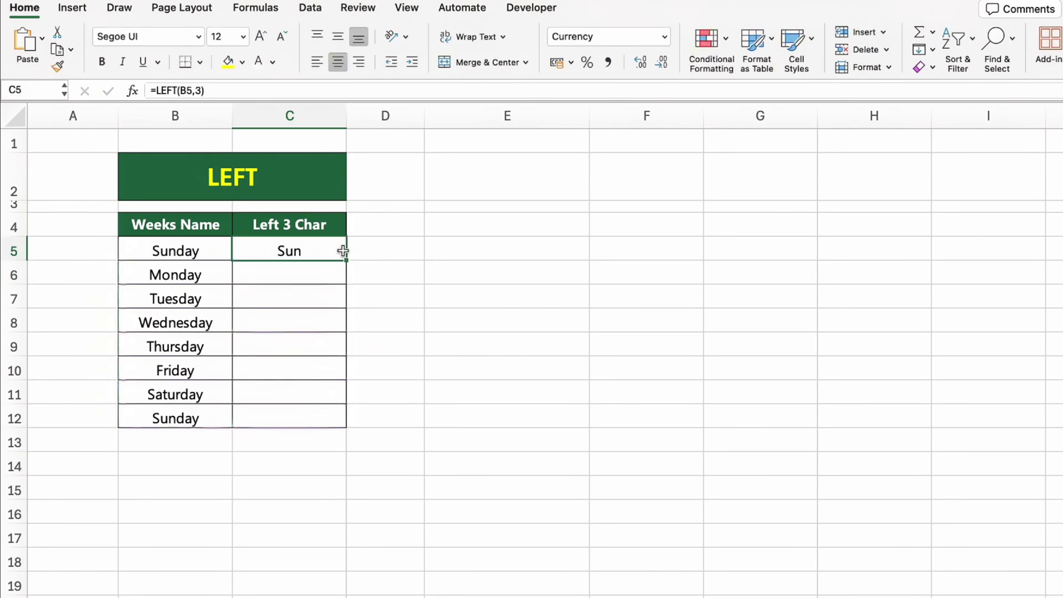
left_click_drag(345, 260, 347, 420)
left_click(489, 365)
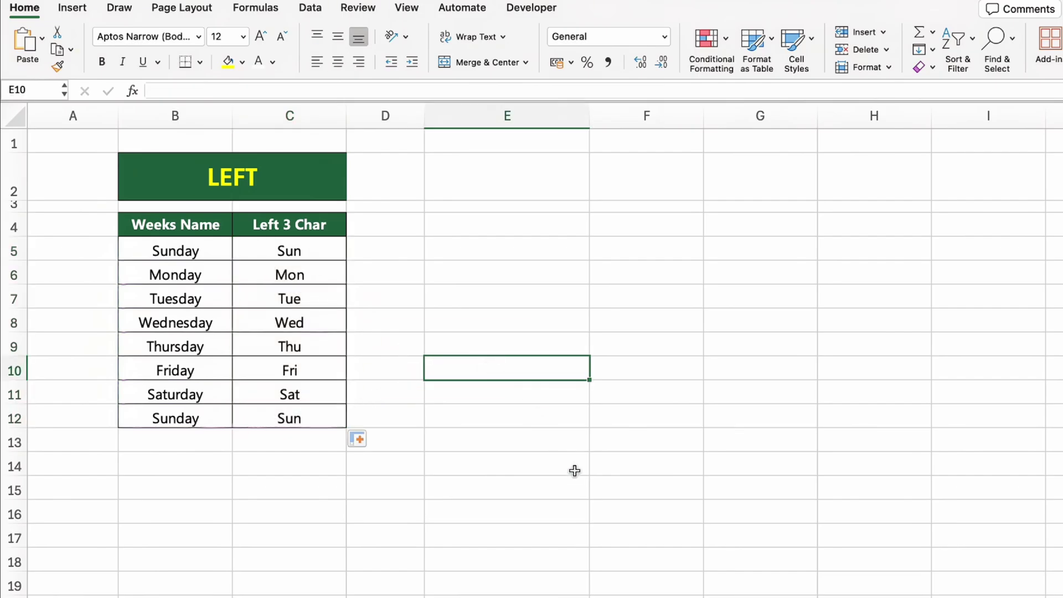
left_click(577, 475)
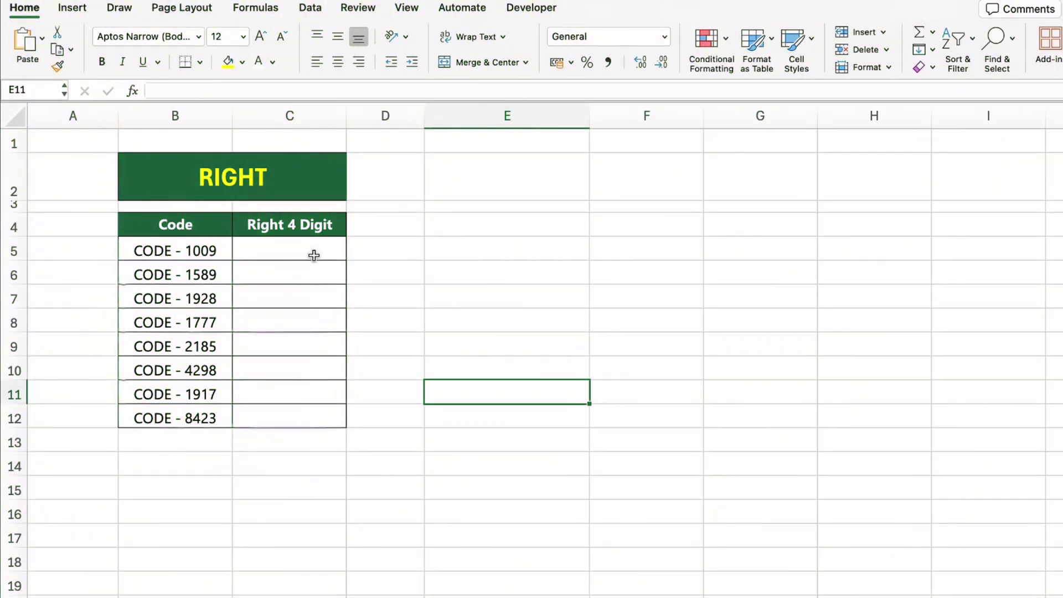
Enter =RIGHT(B5,4) in C5 and fill it down to C12.
left_click(295, 175)
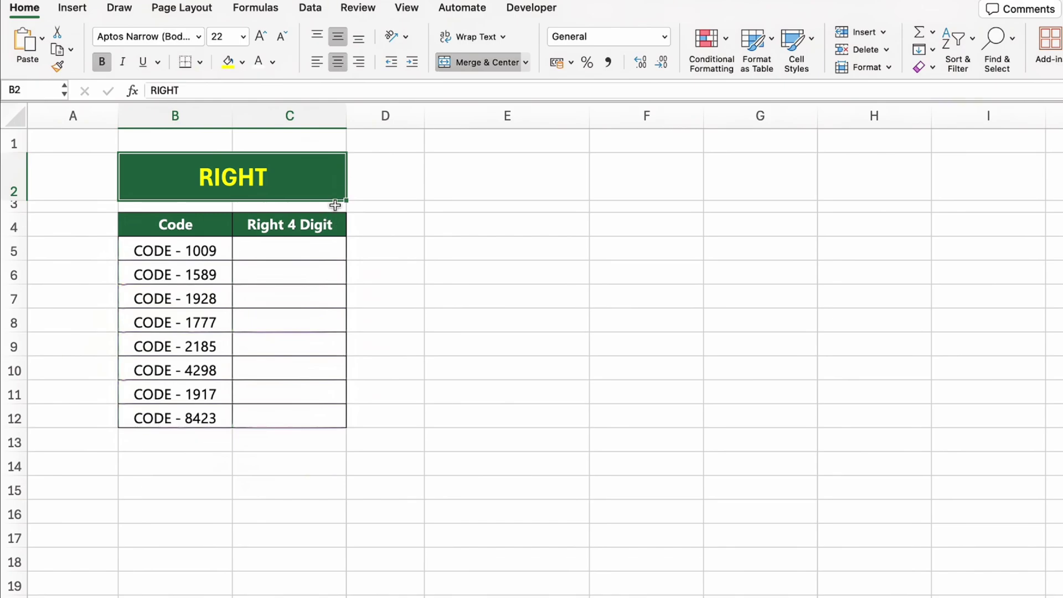
left_click(328, 226)
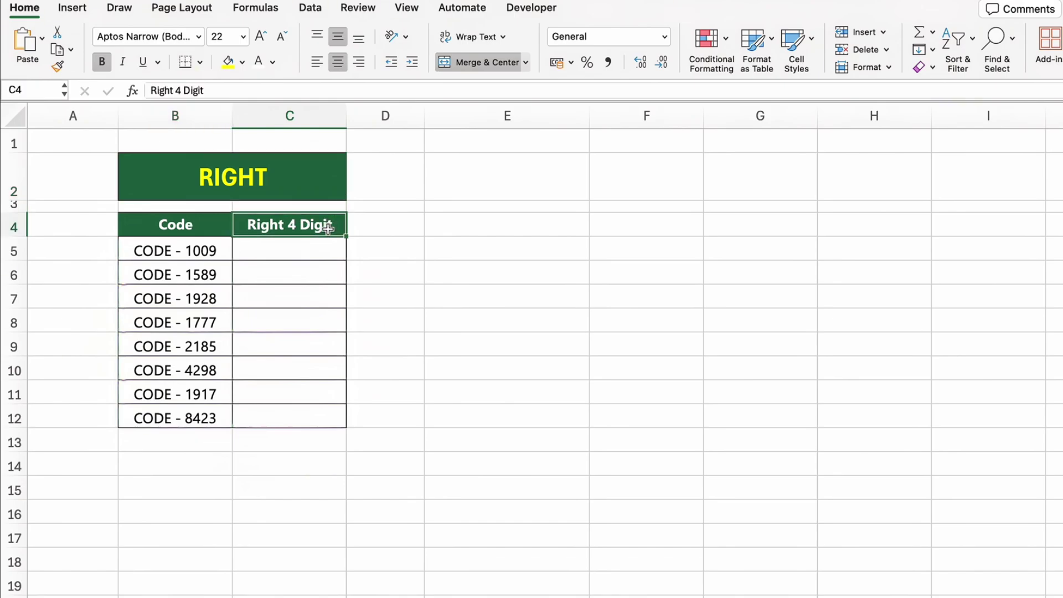
left_click(337, 262)
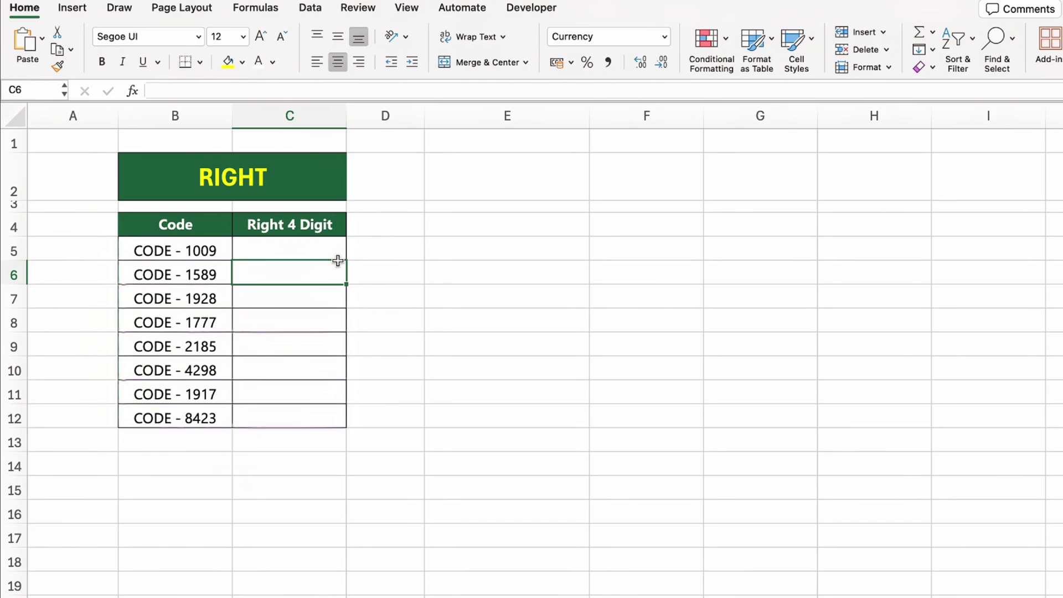
left_click(338, 258)
type("=RIGHT(")
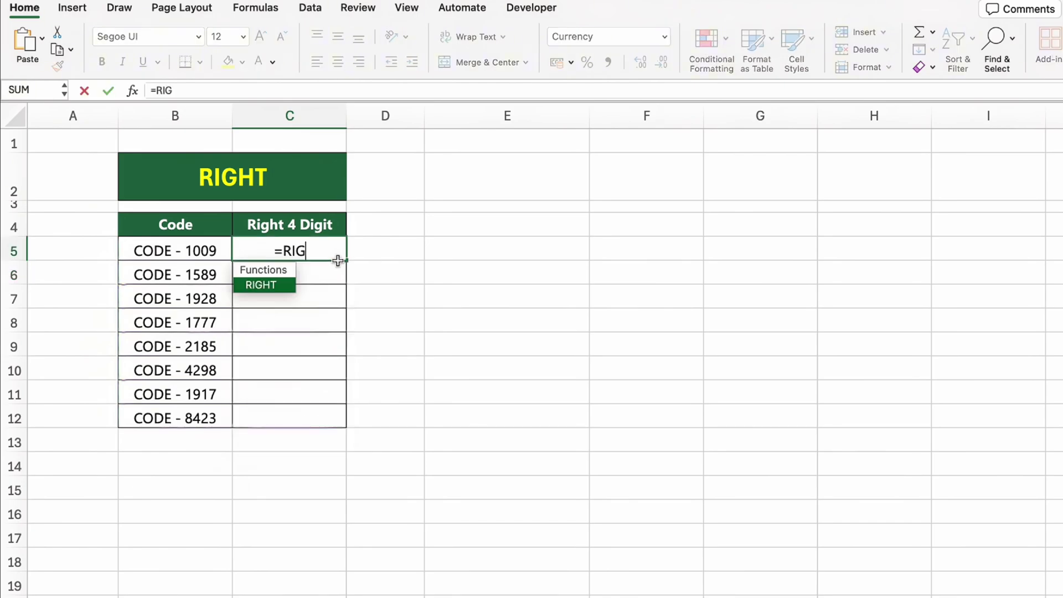
left_click(203, 251)
type(",4)")
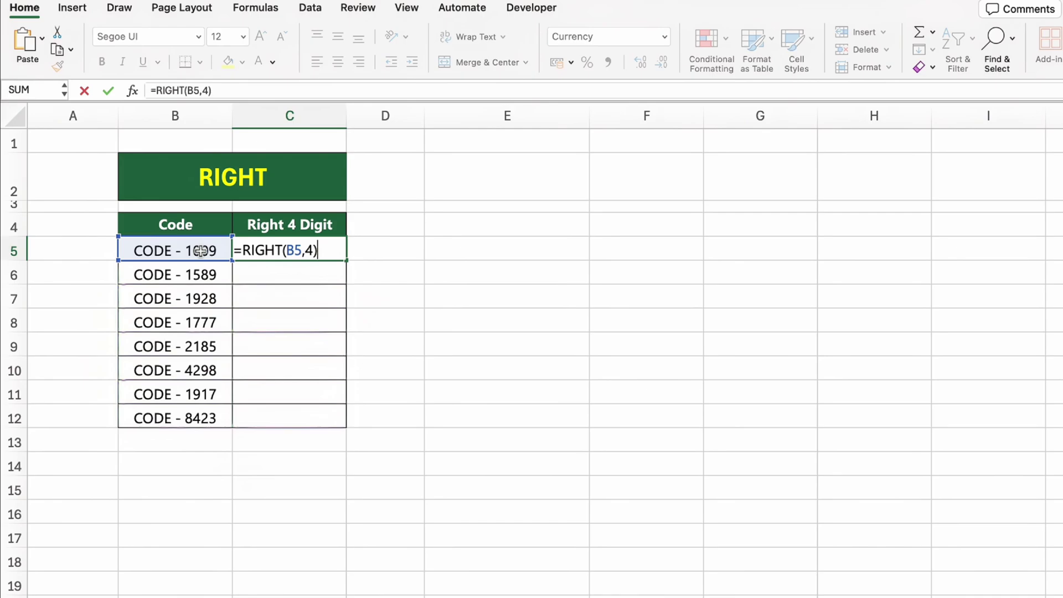
key("Return")
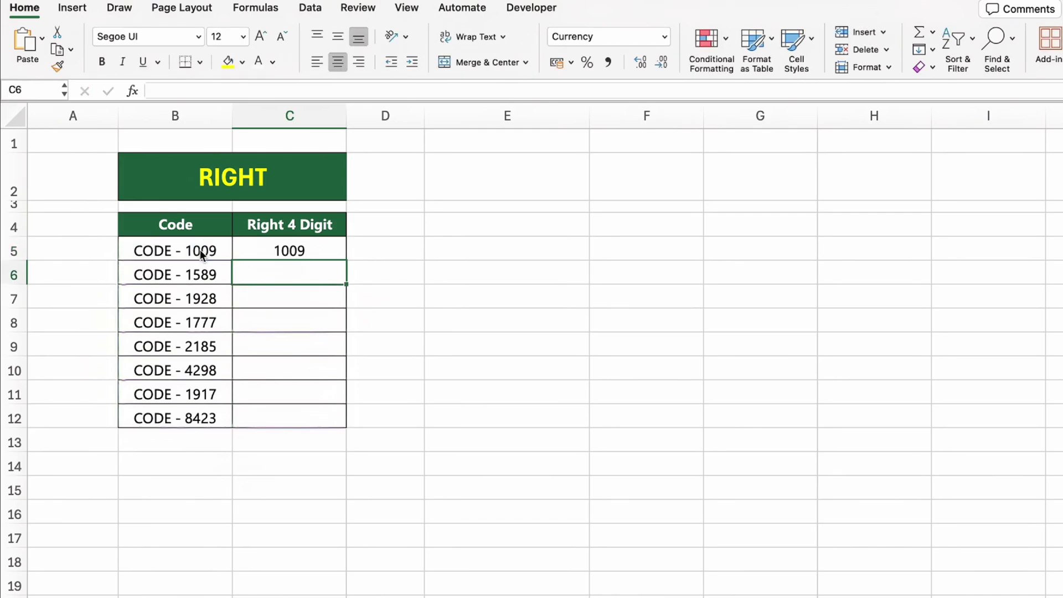
left_click(255, 254)
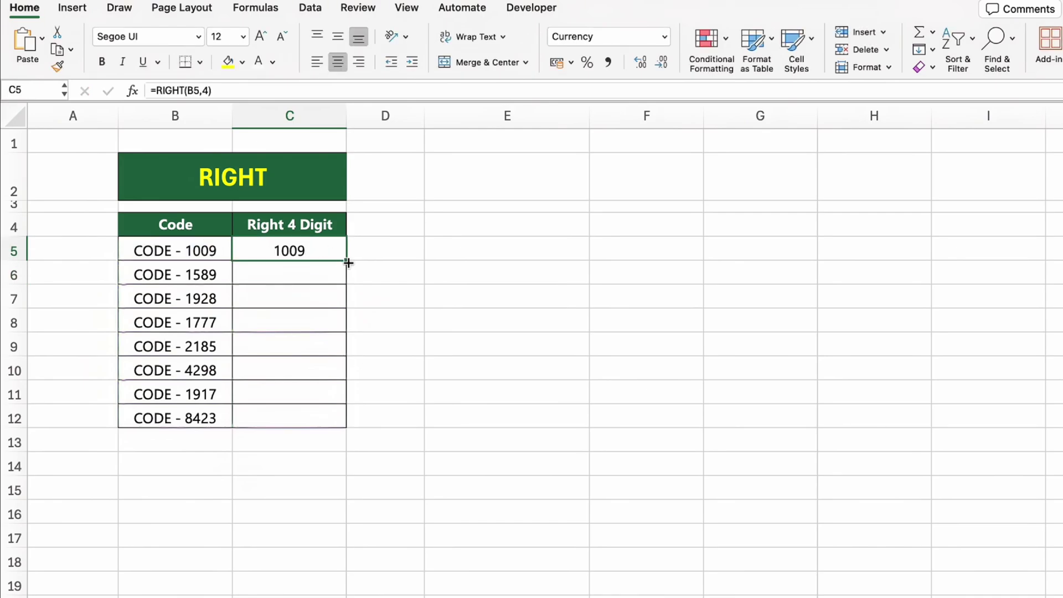
left_click_drag(346, 260, 351, 420)
left_click(559, 501)
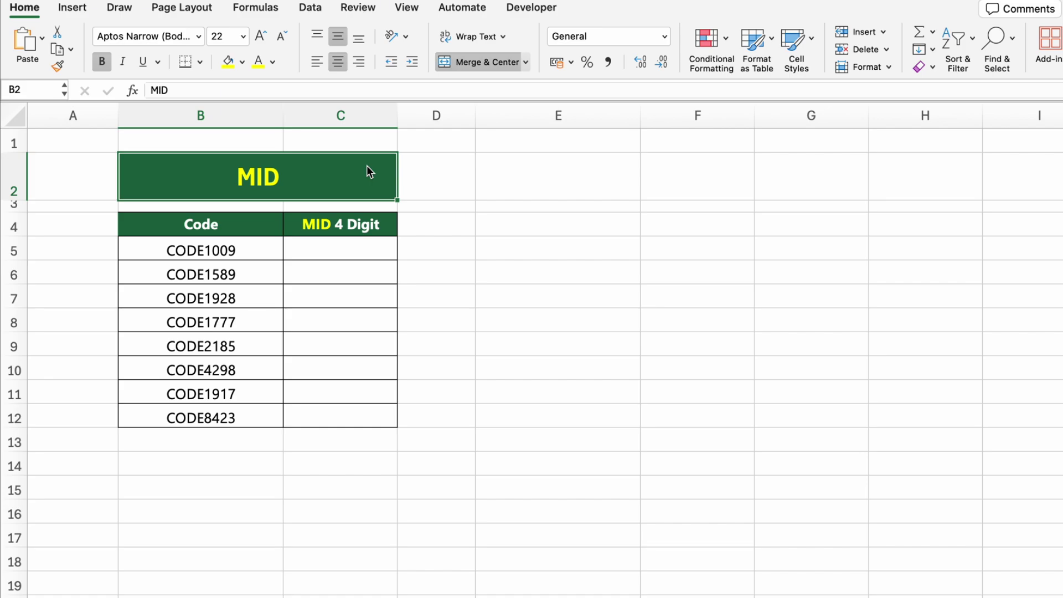
Enter =MID(B5, 5, 4) in C5 and fill it down to C12 for 1009, 1589….
left_click(341, 250)
type("=MID(")
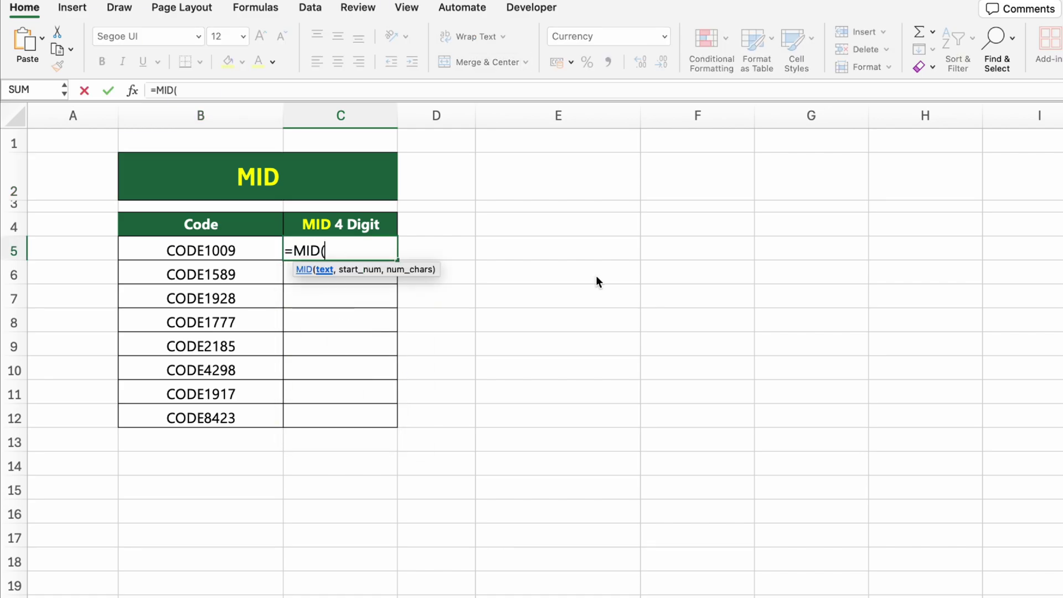
left_click(245, 252)
type(", ")
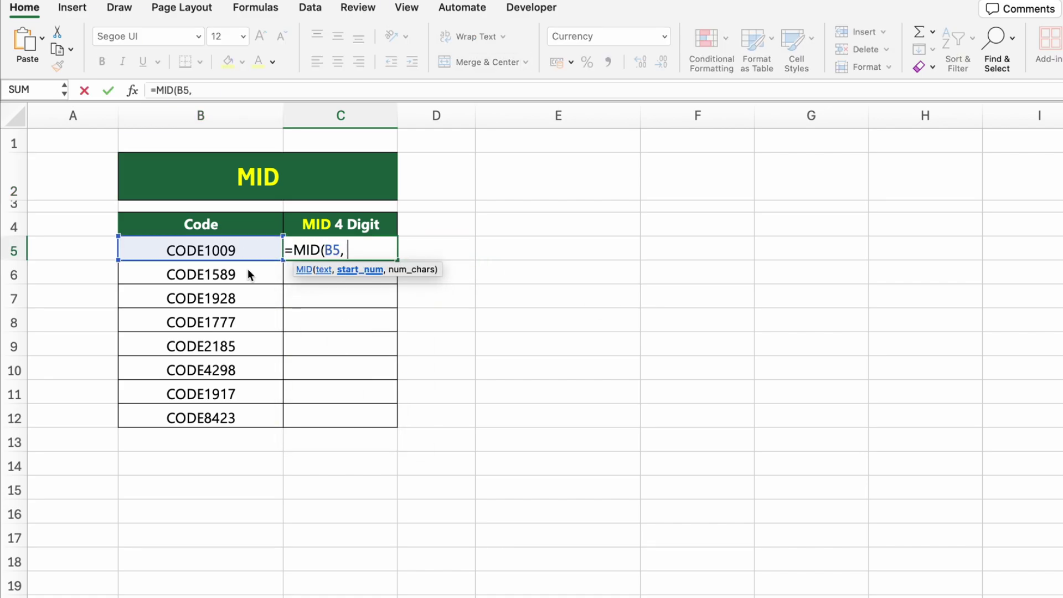
type("5, 4)")
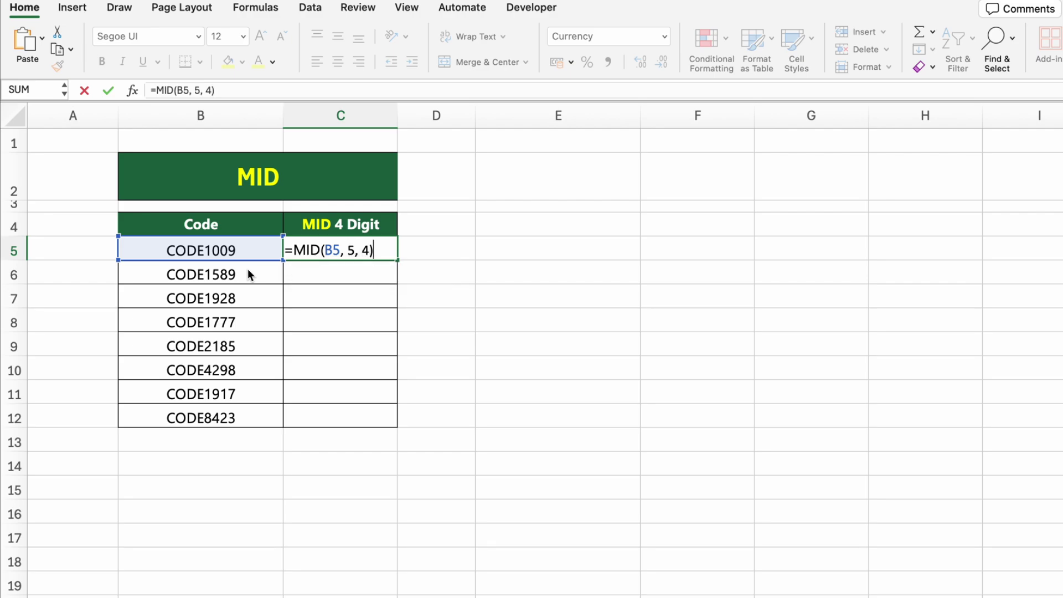
key("Return")
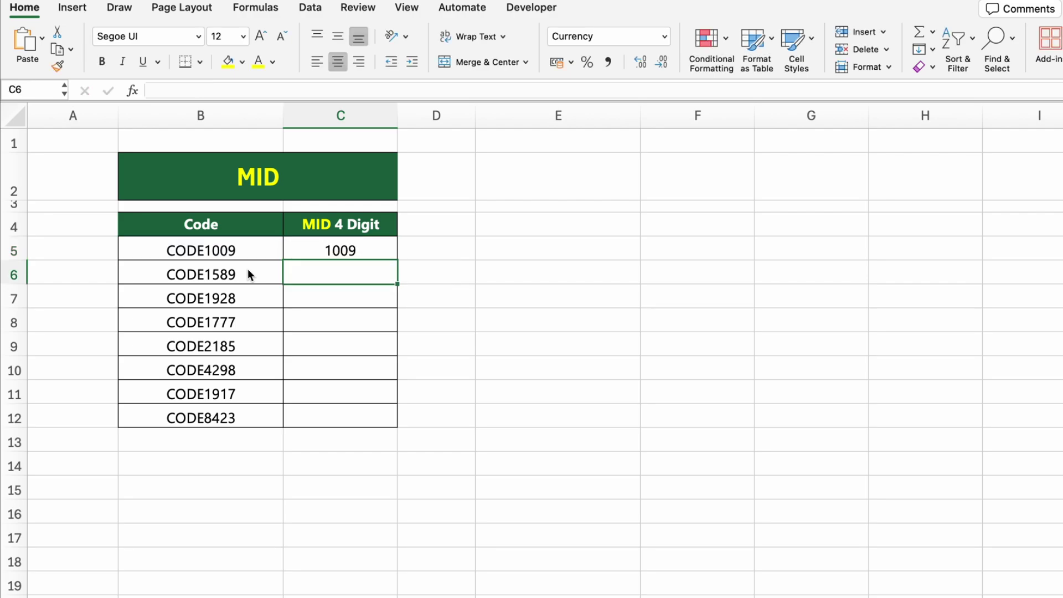
left_click(391, 254)
left_click_drag(398, 259, 400, 420)
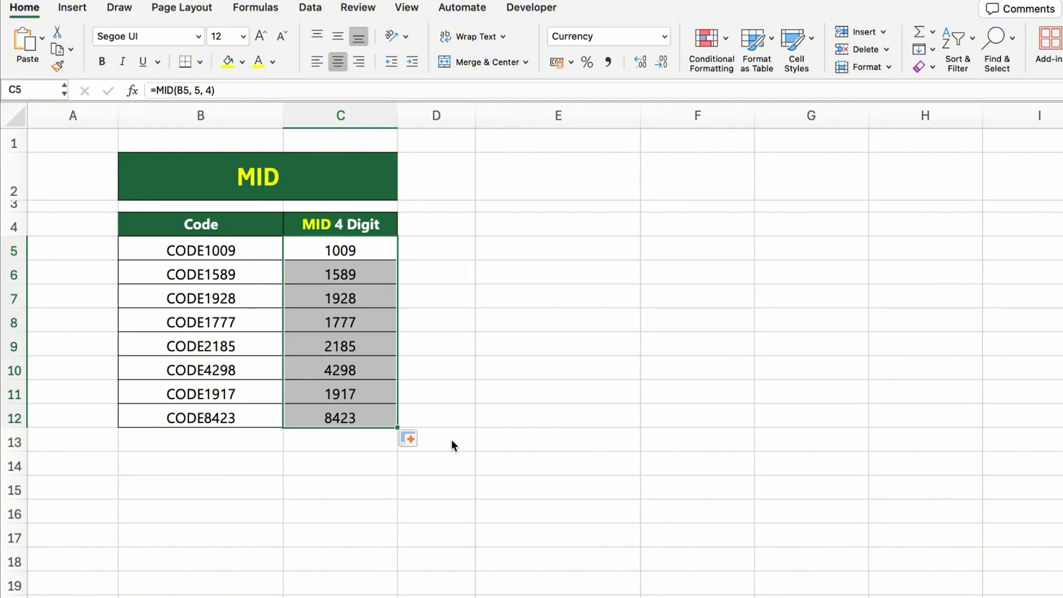
left_click(545, 472)
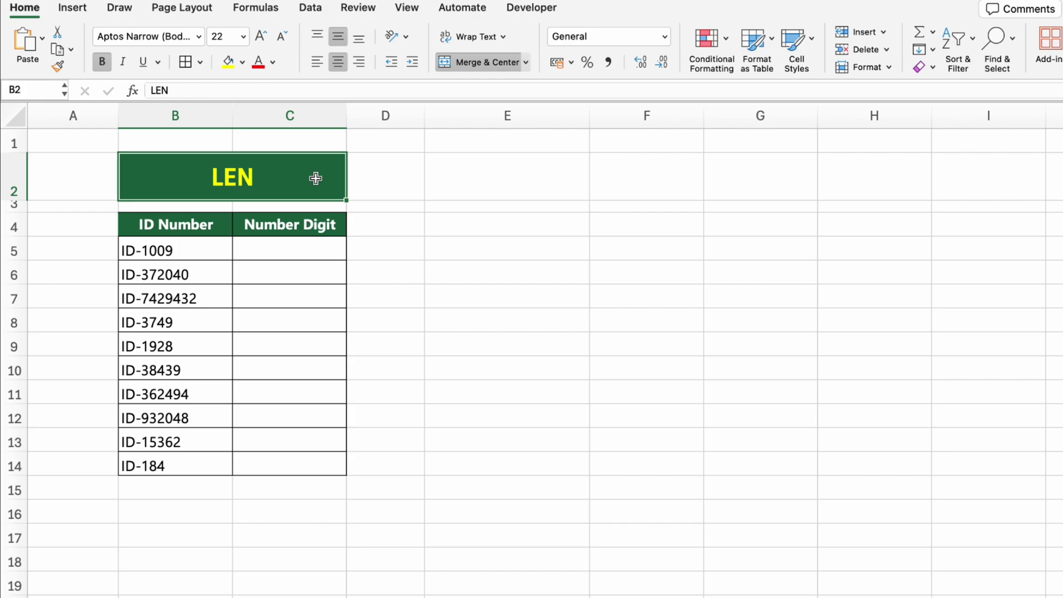
Enter =LEN(B5) in C5 and fill it down to C14.
left_click(340, 225)
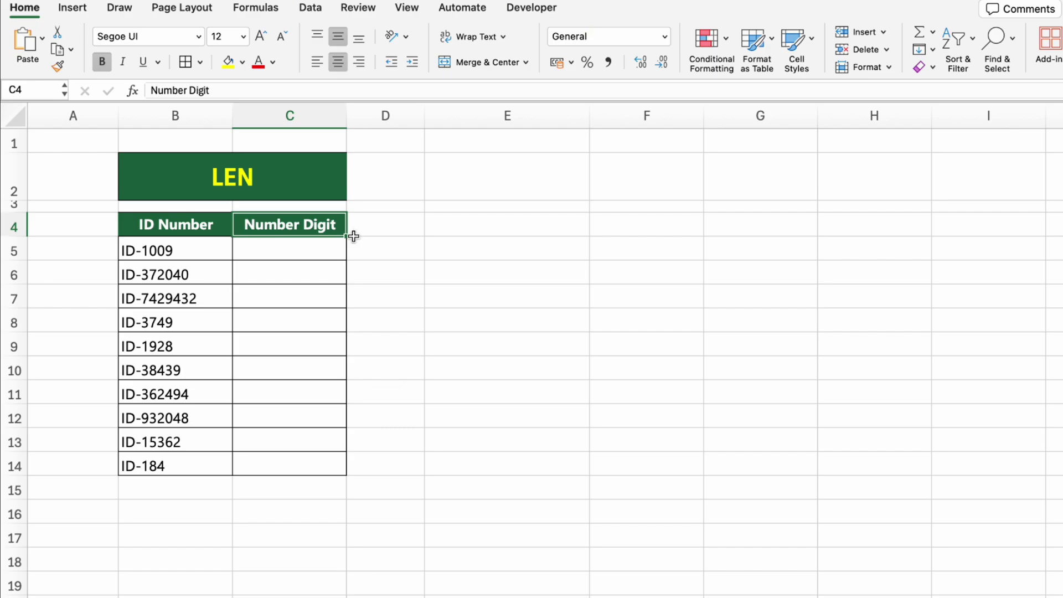
left_click(338, 247)
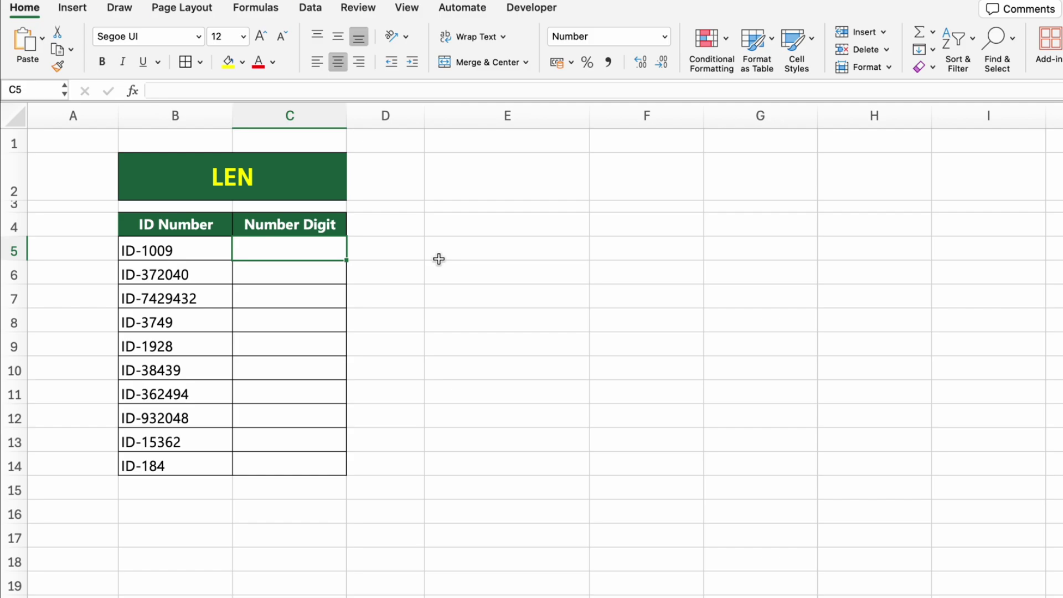
type("=LEN(")
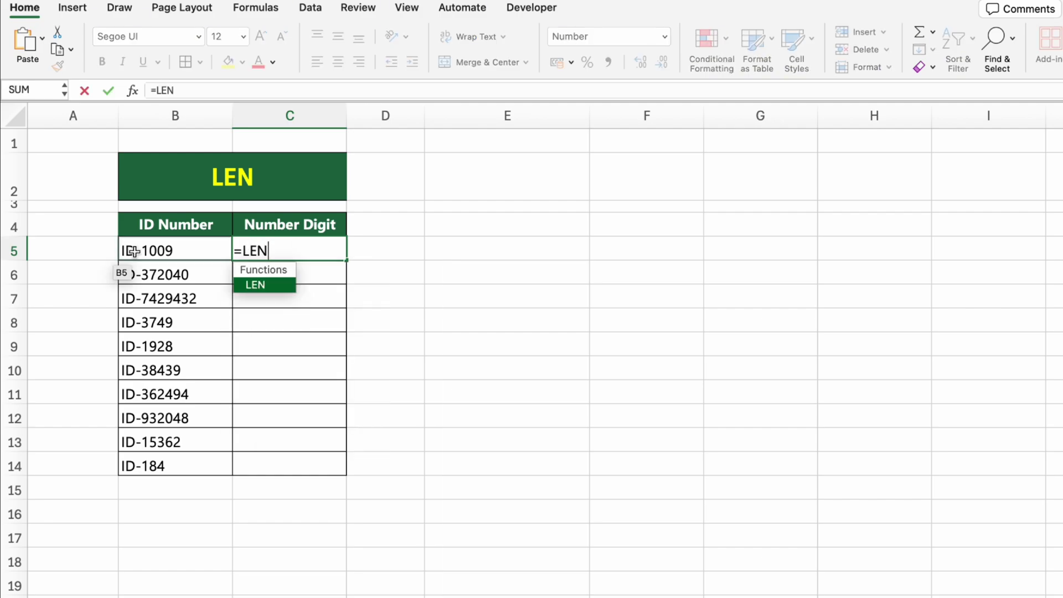
left_click(183, 250)
type(")")
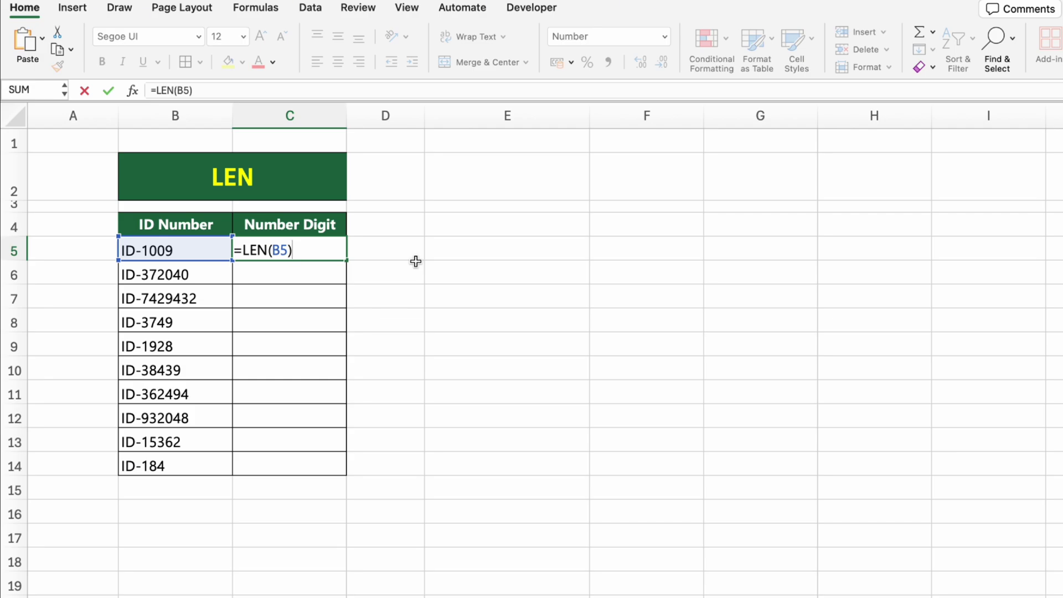
key("Return")
left_click(336, 249)
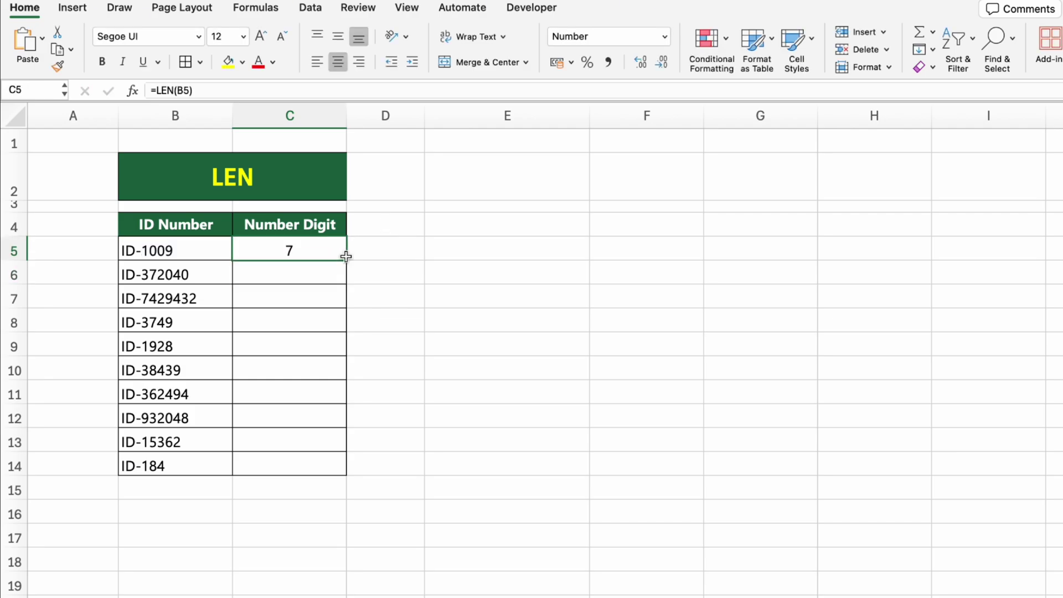
left_click_drag(347, 260, 351, 468)
left_click(477, 449)
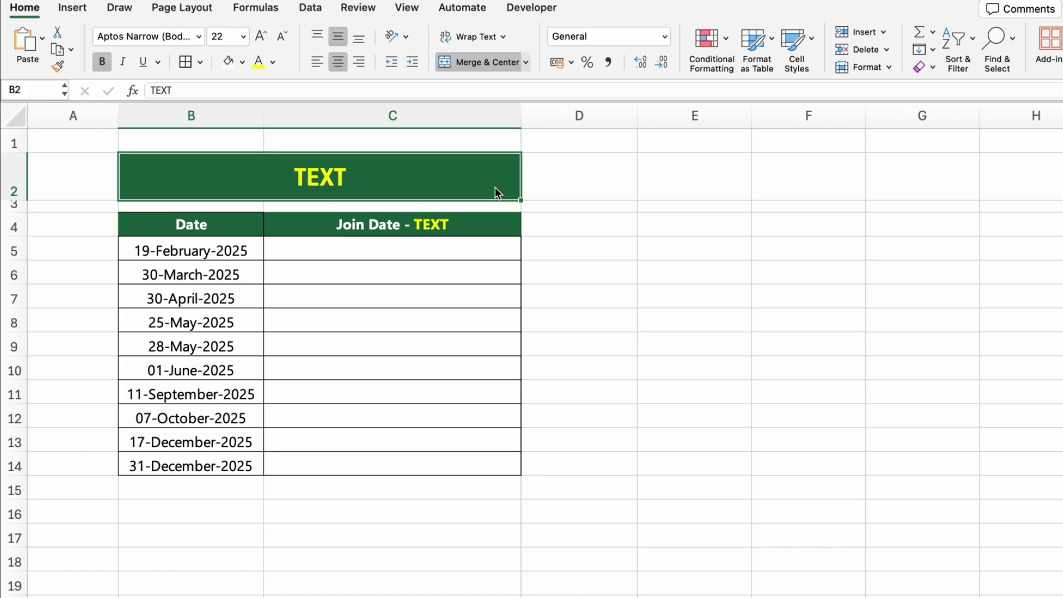
Enter ="Last updated on " & B5 in C5 and fill it down to C7.
left_click(500, 245)
type("=\"")
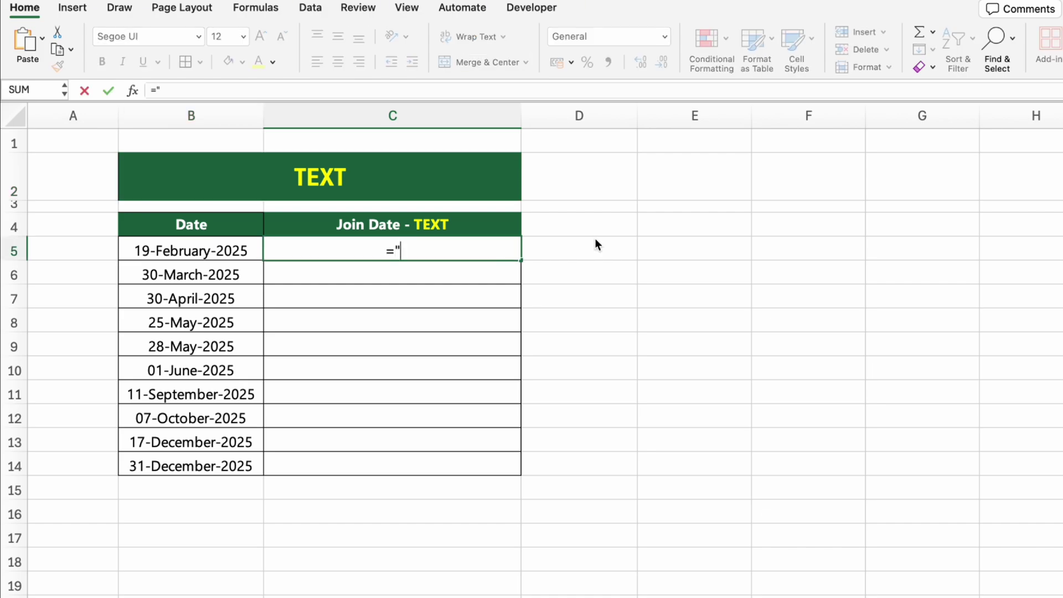
type("Last updated on \" &")
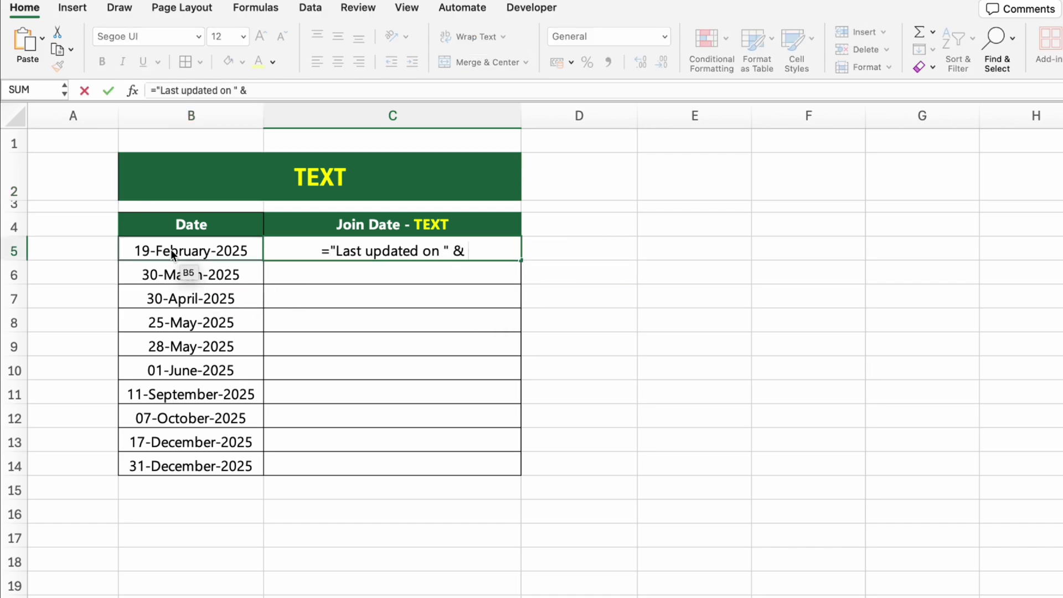
left_click(175, 251)
key("Return")
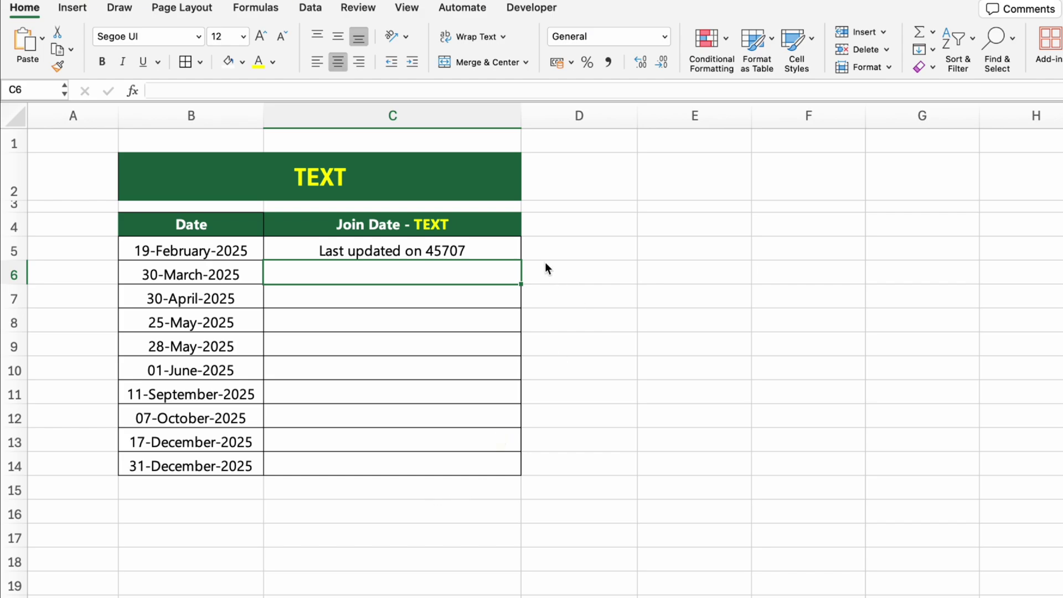
left_click(516, 248)
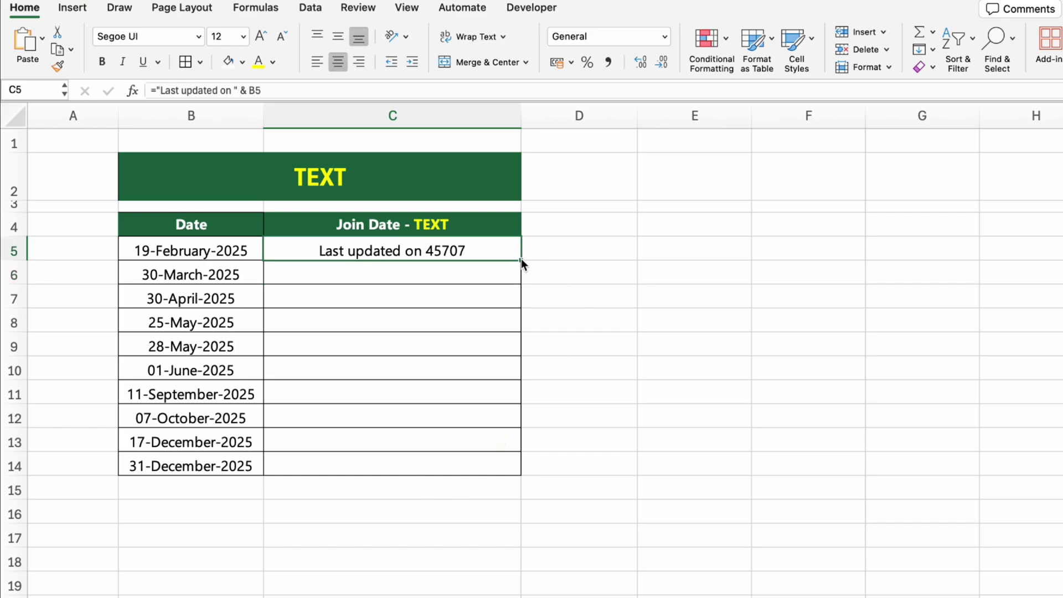
left_click_drag(520, 258, 525, 301)
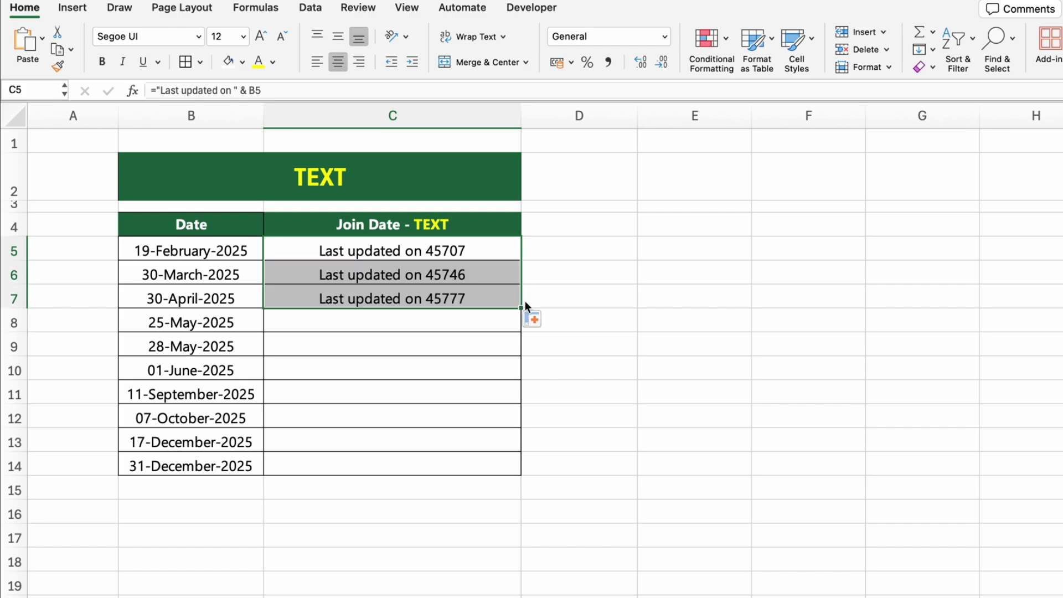
left_click(580, 281)
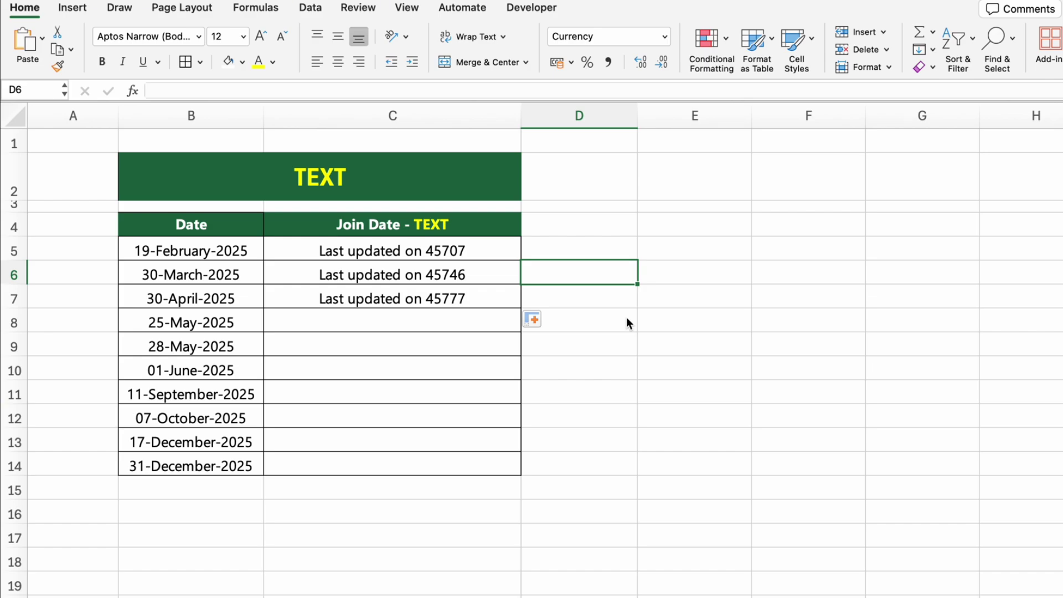
Enter ="Last updated on " & TEXT(B8, "DD-MMMM-YYYY") in C8 and fill down to C14.
left_click(483, 314)
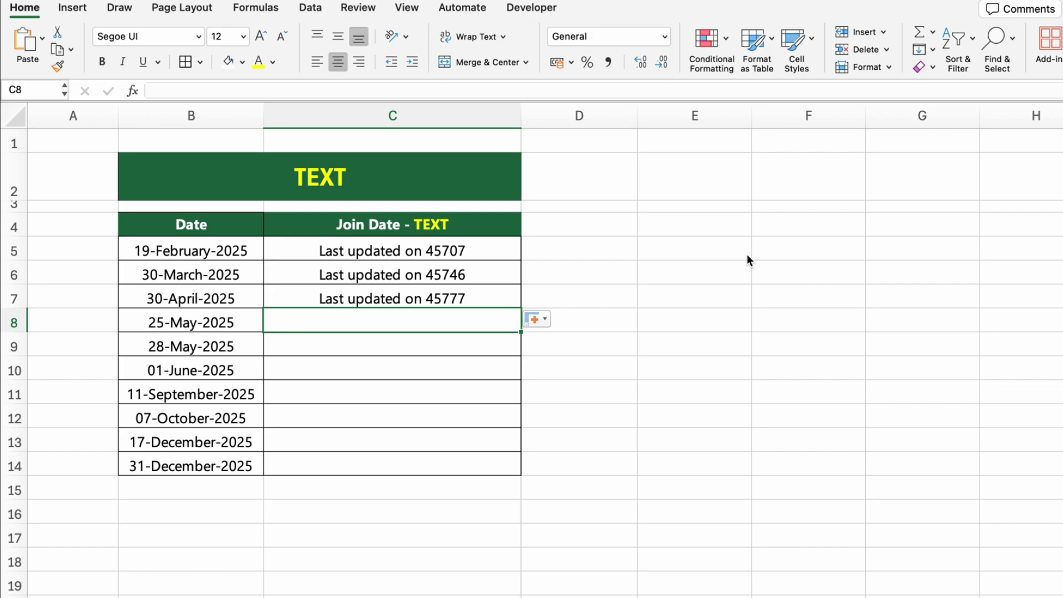
type("=\"Last updated on \"")
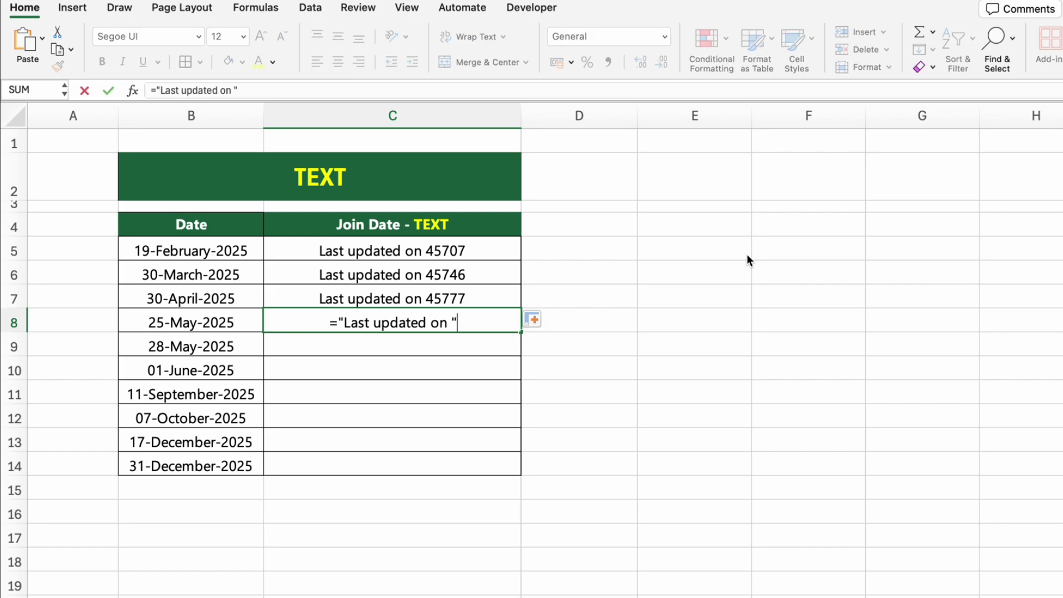
type(" & TEXT(")
left_click(255, 331)
type(", ")
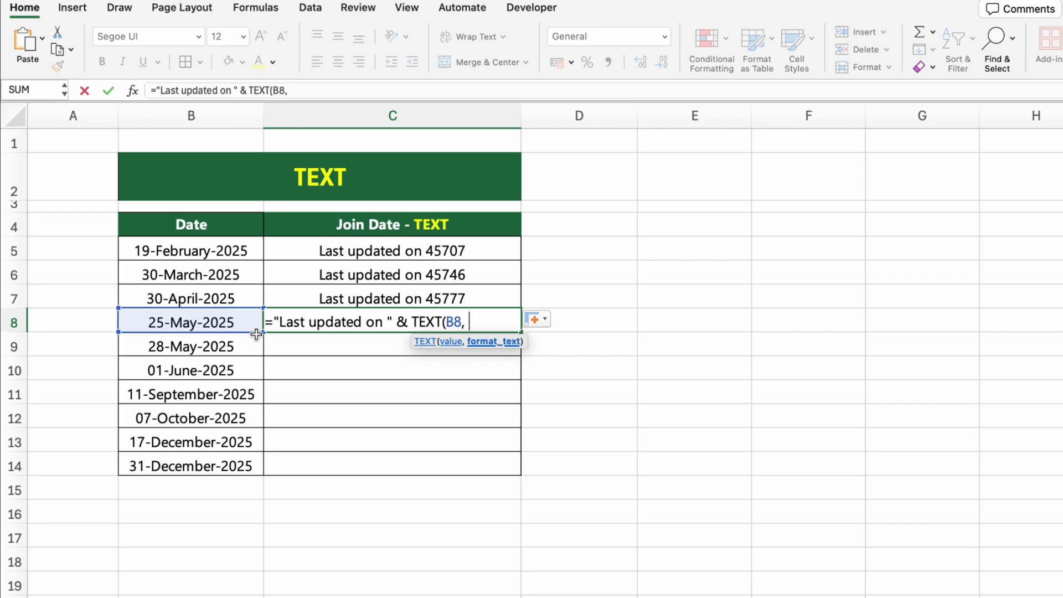
type("\"DD-MMMM-YYYY\")")
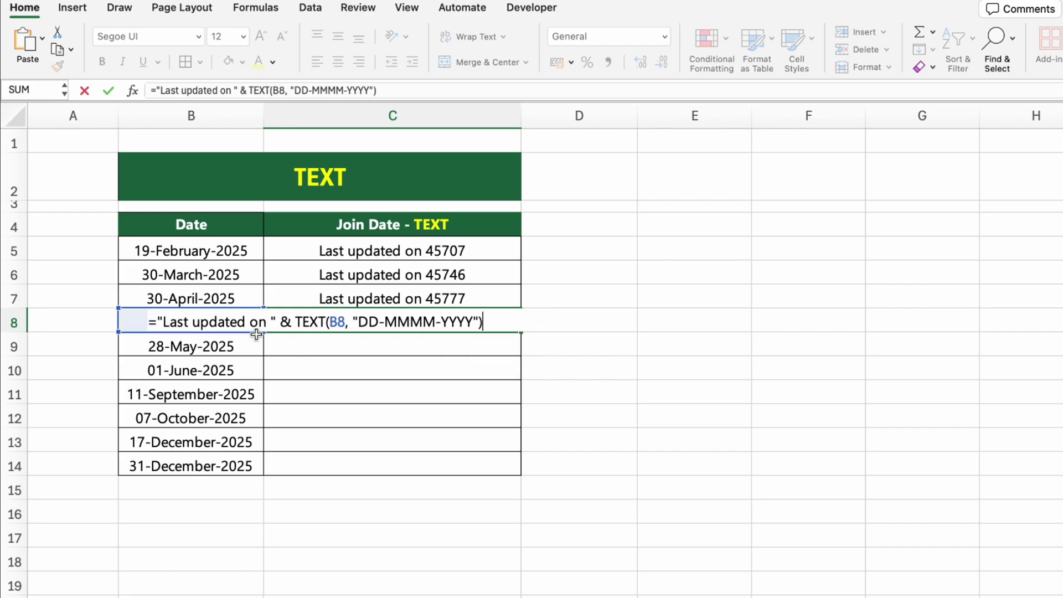
key("Return")
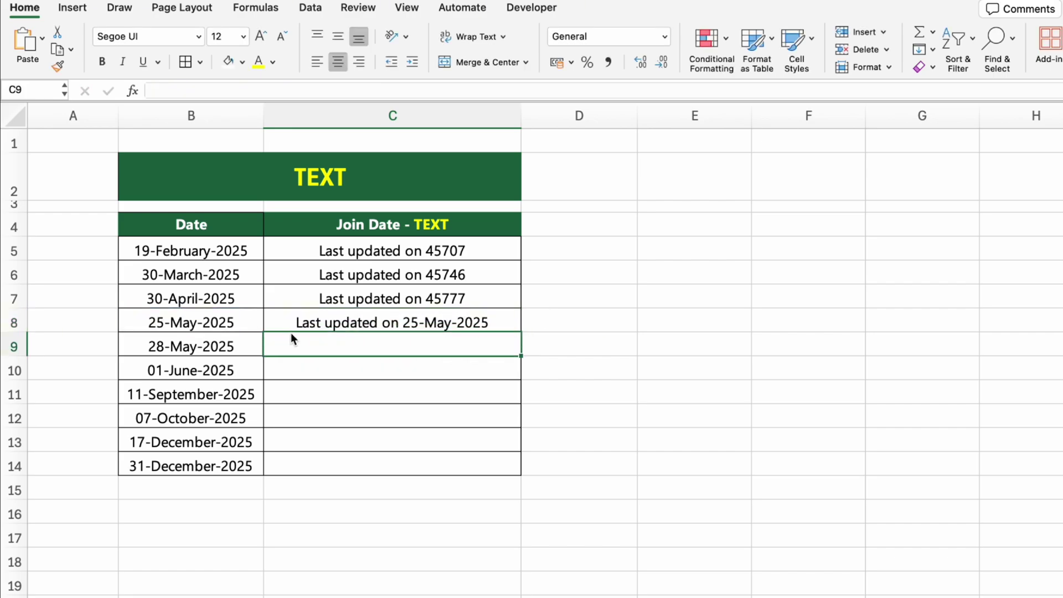
left_click(509, 326)
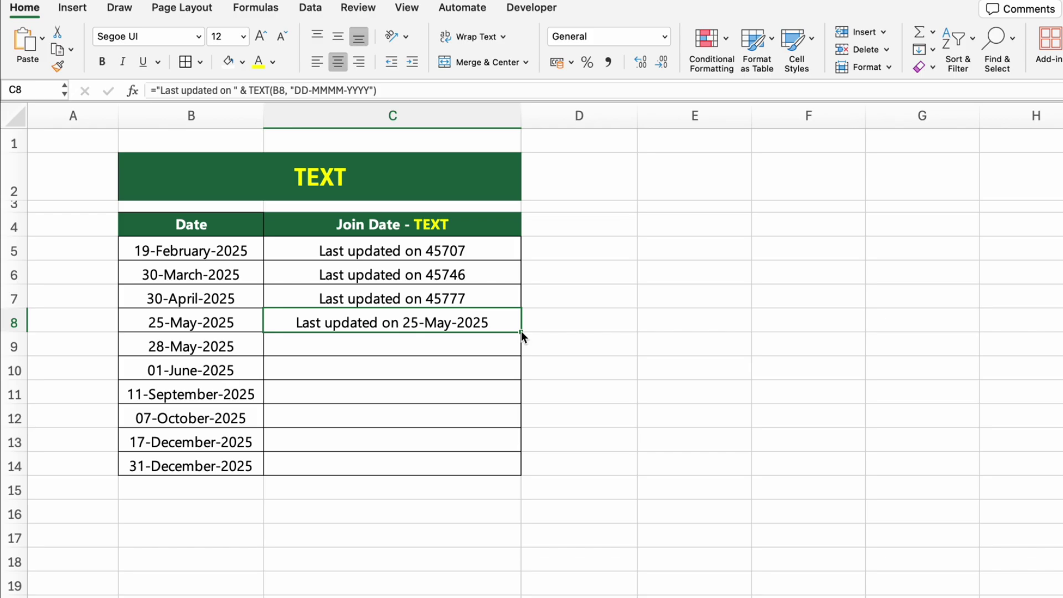
left_click_drag(521, 331, 525, 467)
left_click(590, 403)
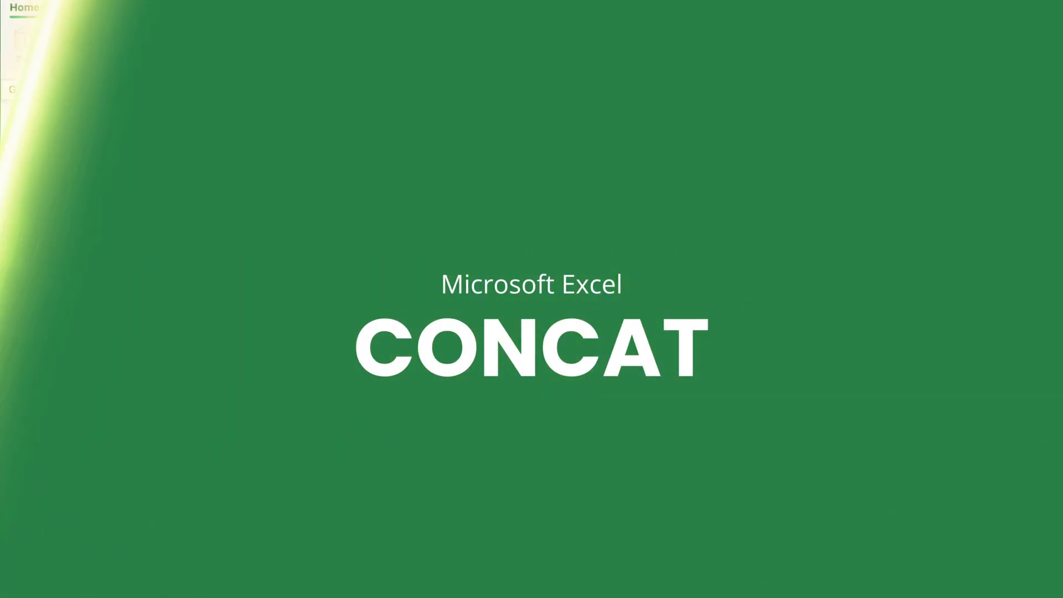
Enter =CONCAT(B5, " ", C5) in D5 to join the first full name.
left_click(518, 184)
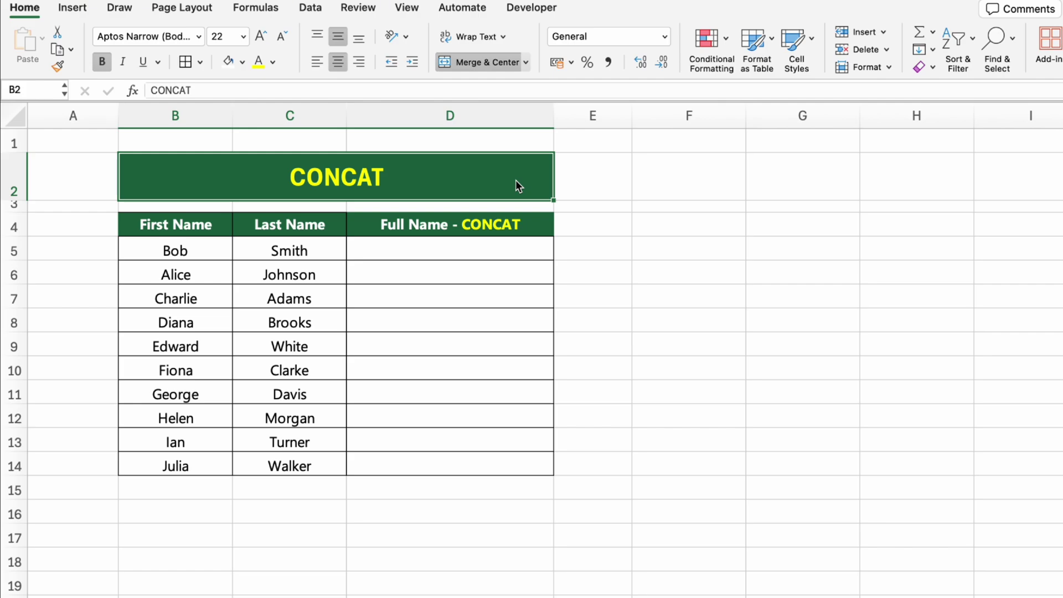
left_click(492, 254)
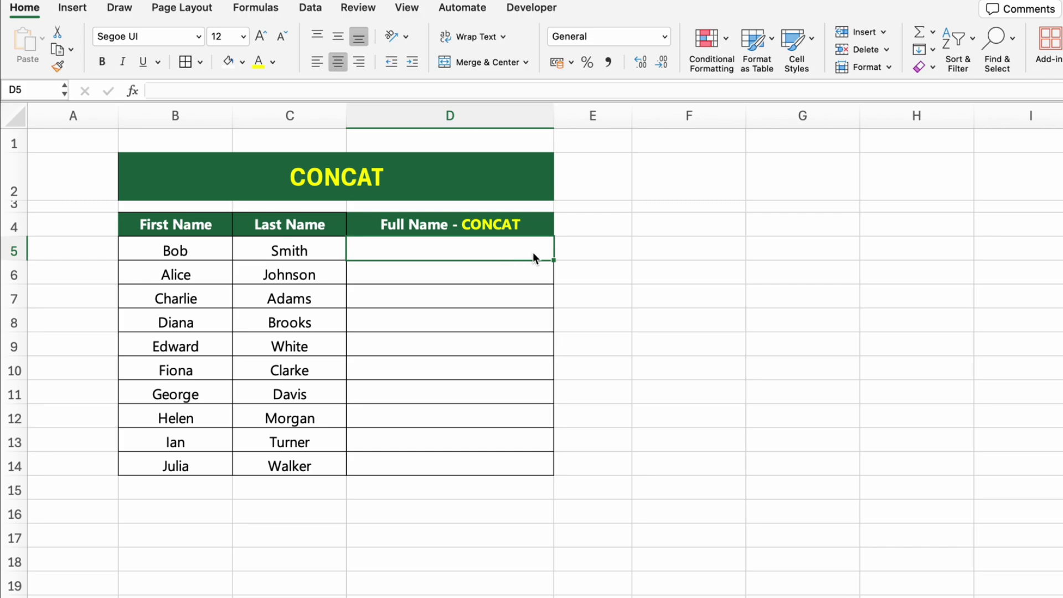
type("=CONC")
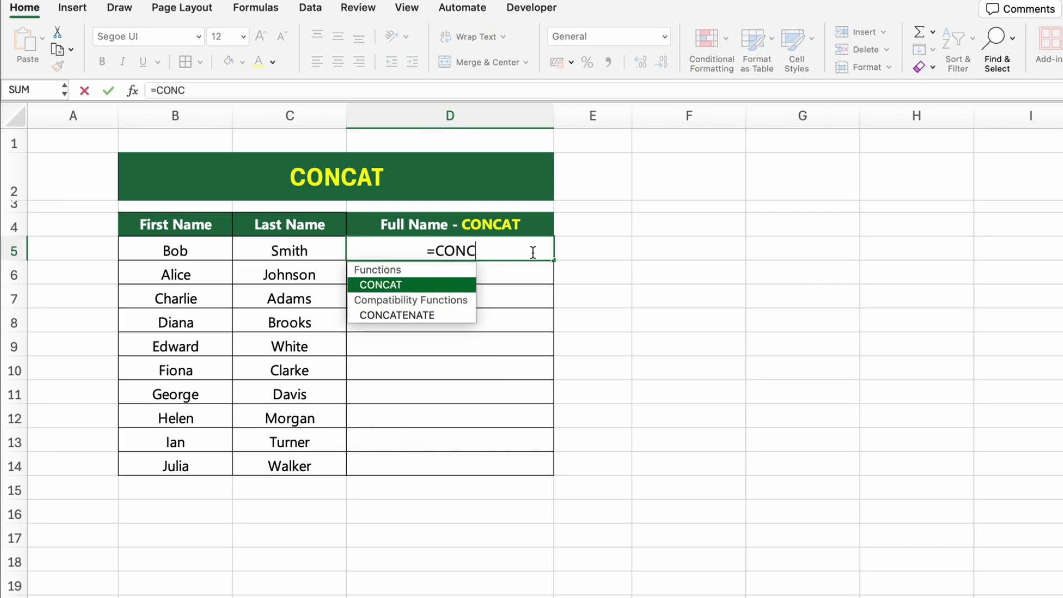
type("AT(")
left_click(208, 247)
type(", \" \"")
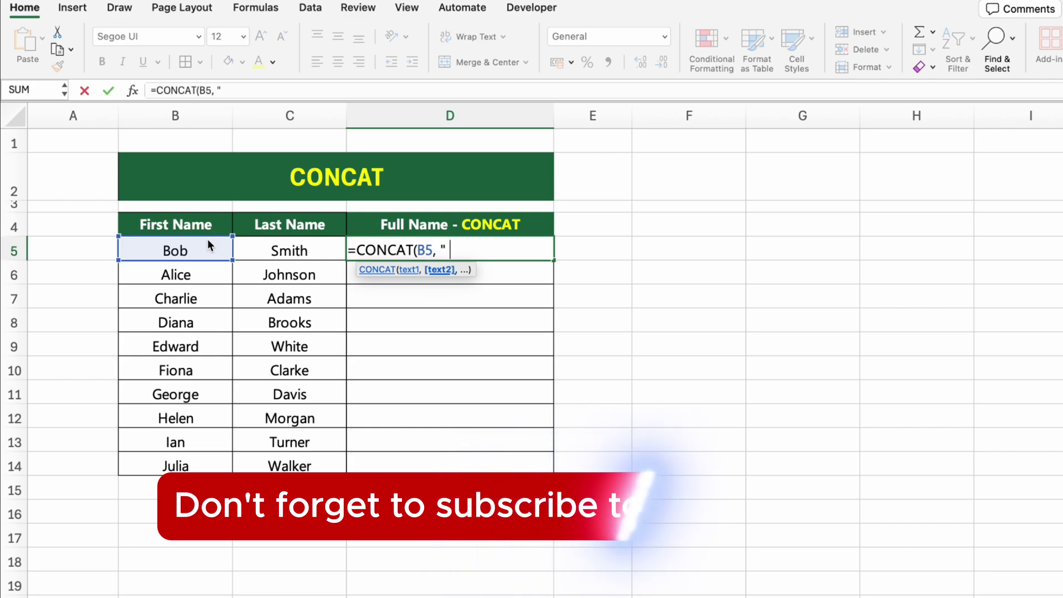
type(",")
left_click(250, 252)
type(")")
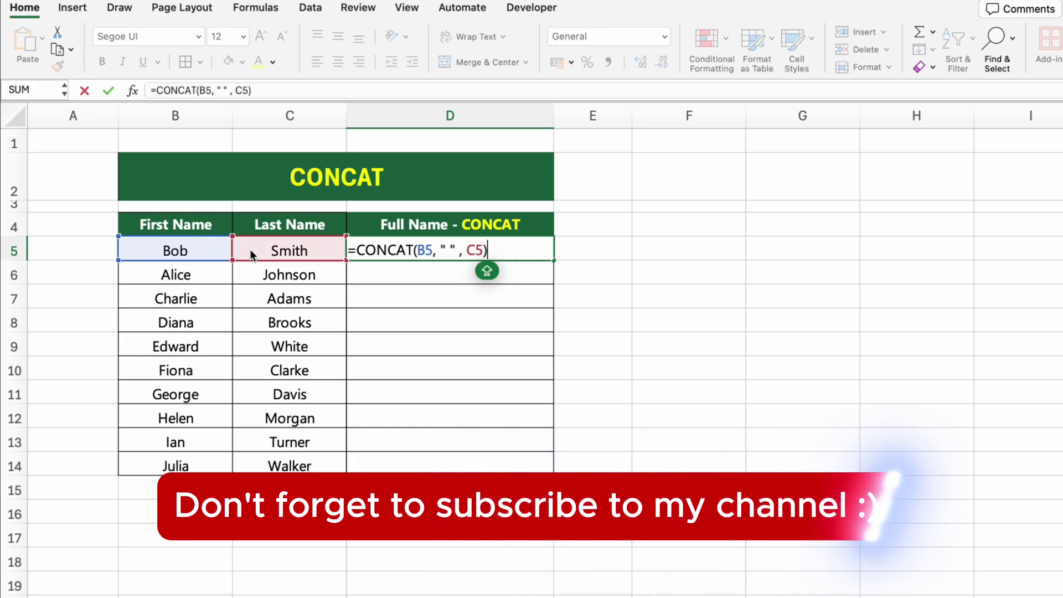
key("Return")
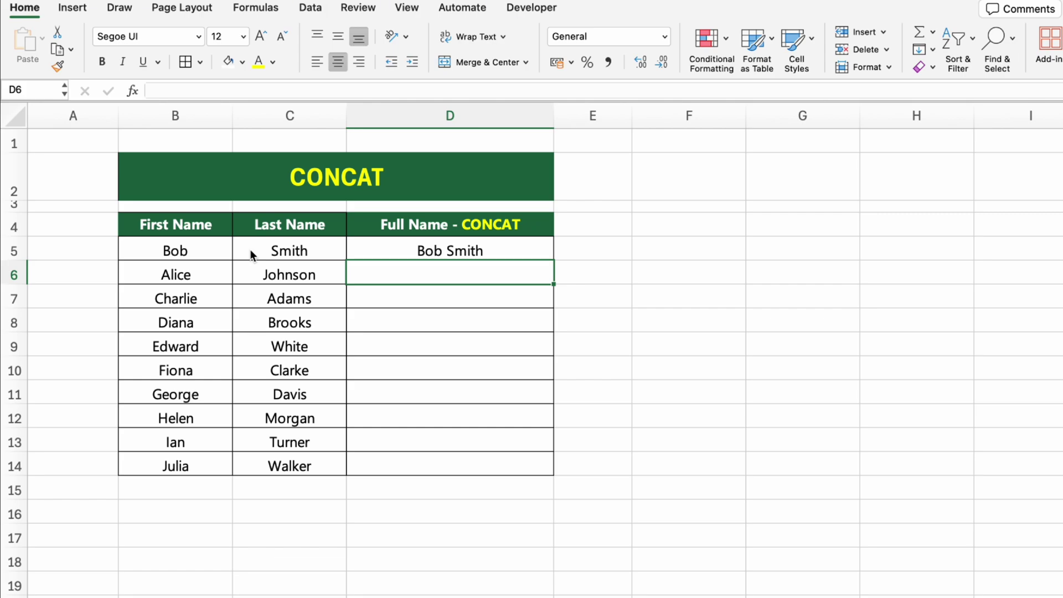
Enter =CONCAT(B6, " , ", C6) in D6 and fill the names down to D14.
type("=CONCAT(")
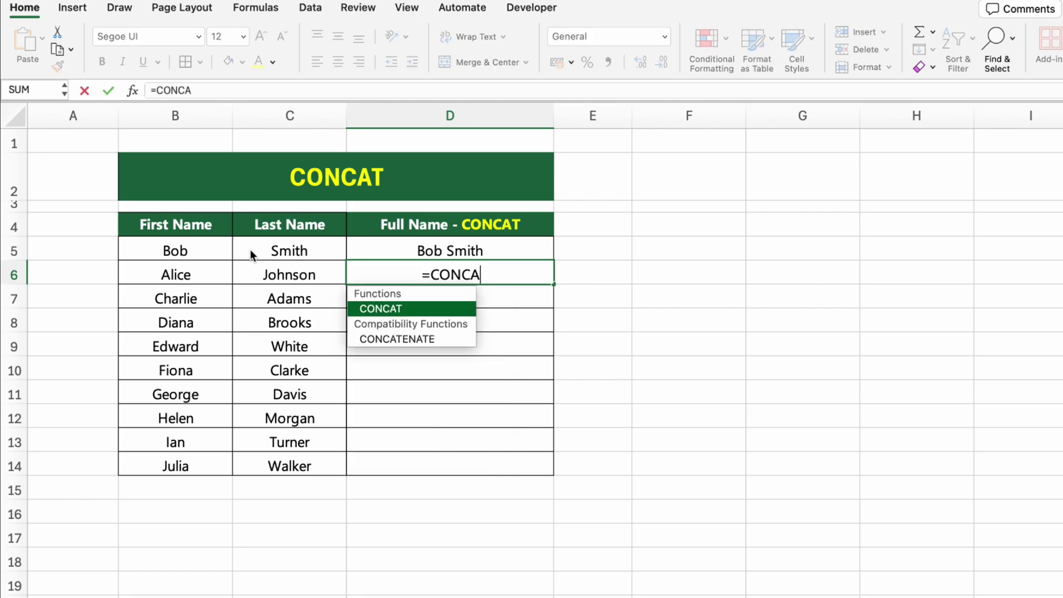
left_click(210, 271)
type(", \" , ")
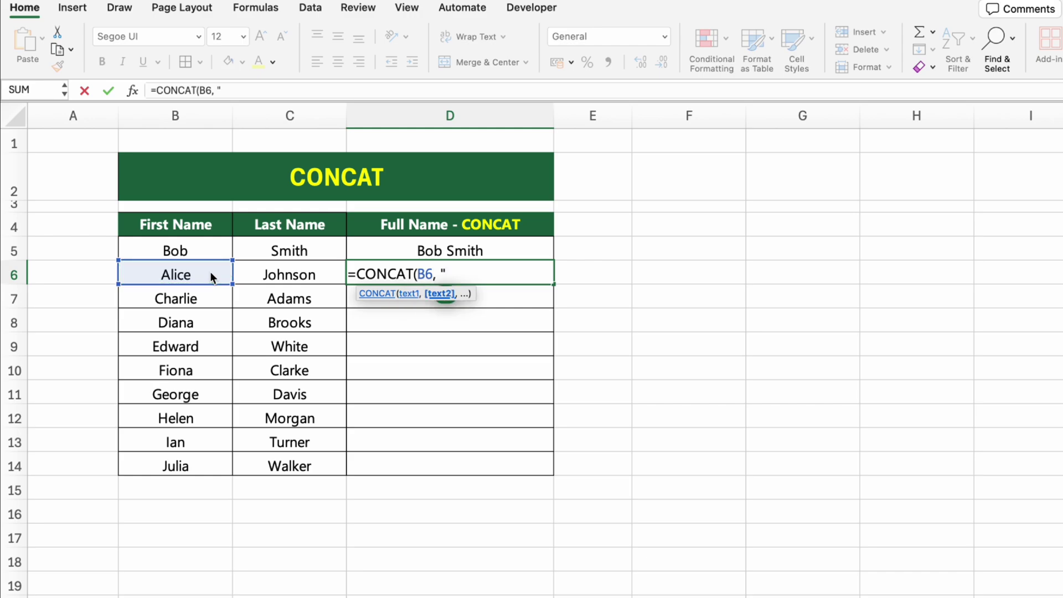
type("\",")
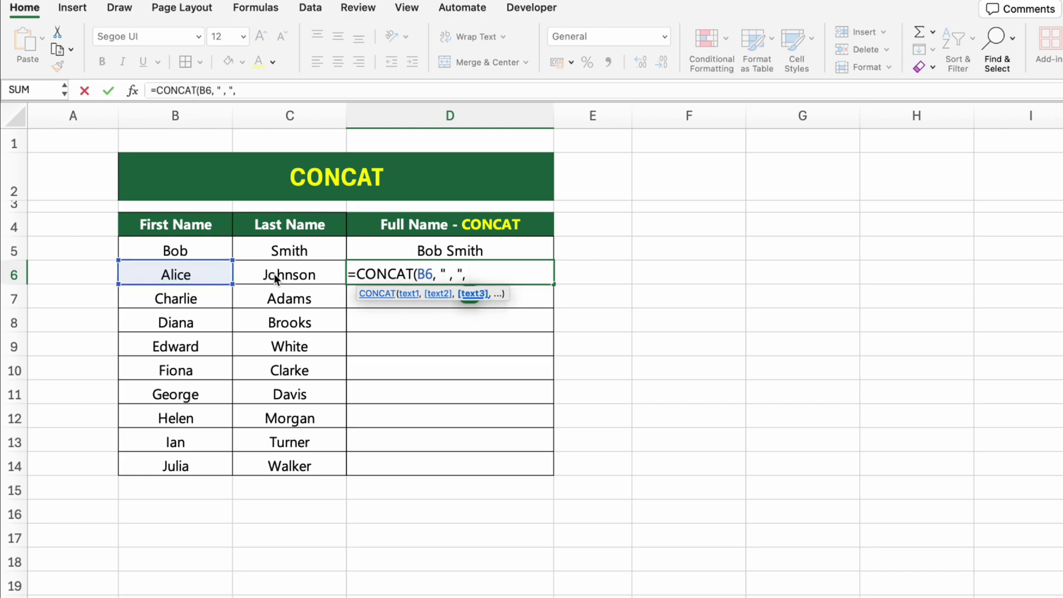
left_click(276, 277)
type(")")
key("Return")
left_click_drag(553, 307, 557, 471)
left_click(608, 416)
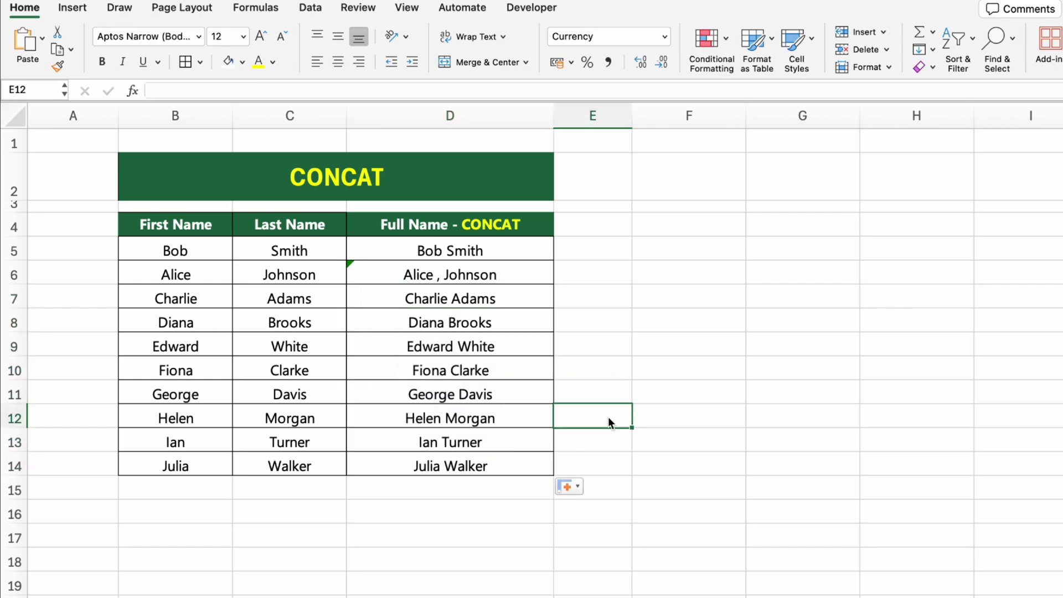
left_click(759, 531)
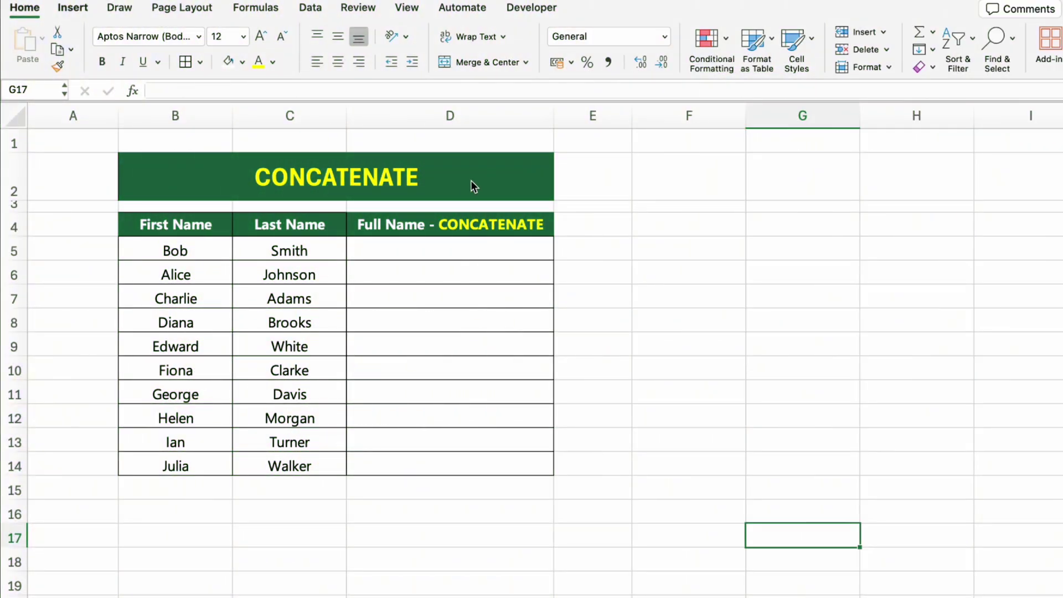
Enter =CONCATENATE(B5, " ", C5) in D5 to join the first full name.
left_click(472, 177)
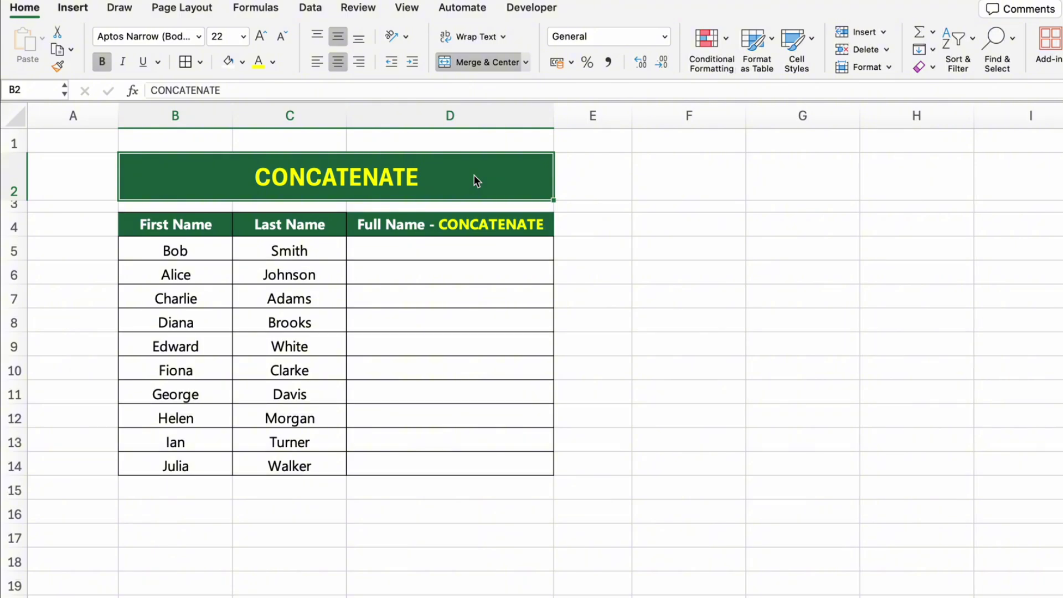
left_click(546, 230)
left_click(547, 249)
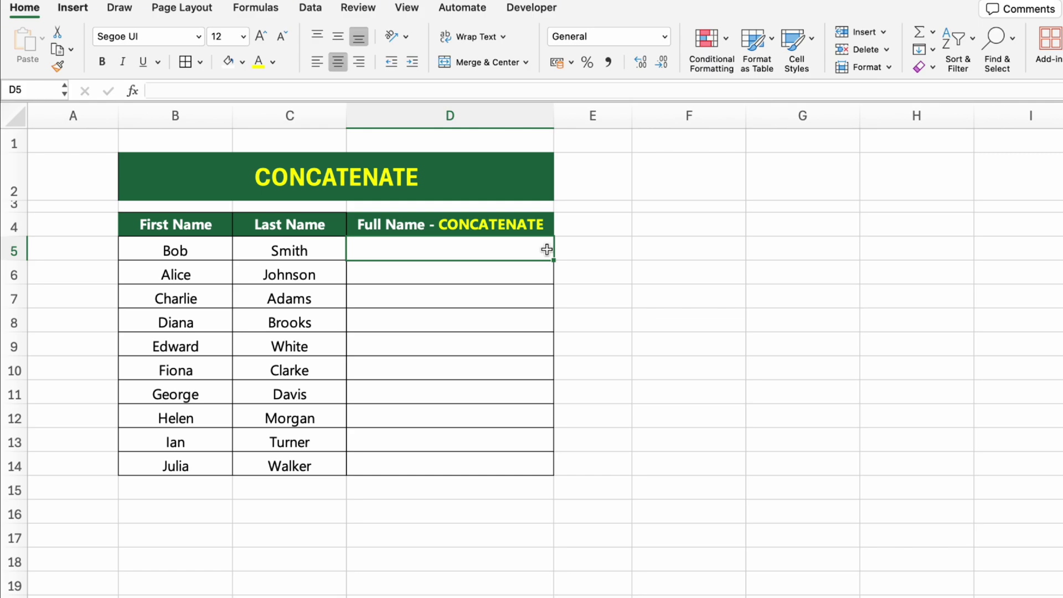
type("=CONCATEN")
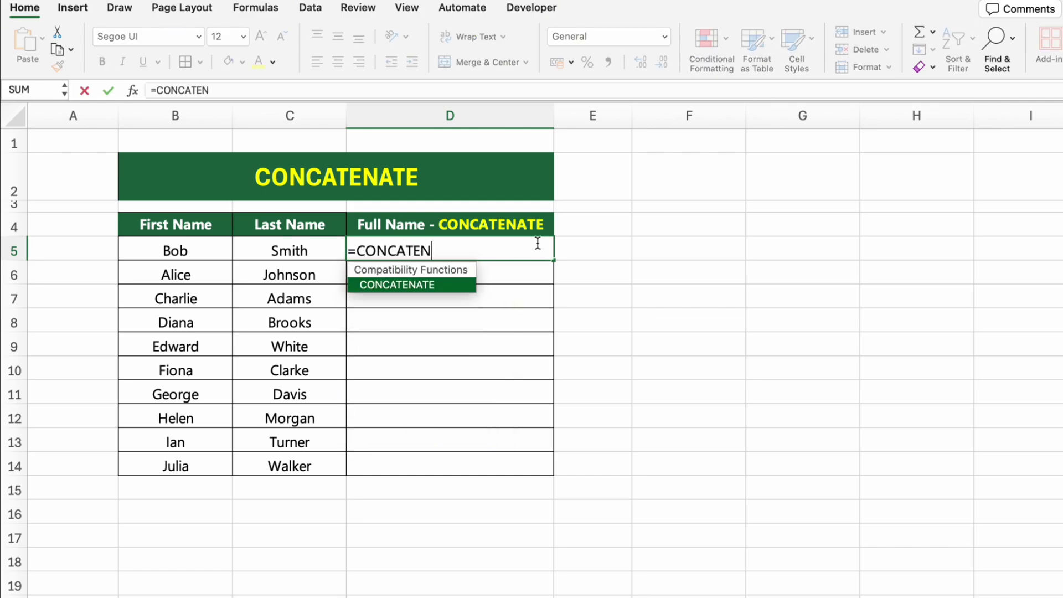
key("Tab")
left_click(220, 254)
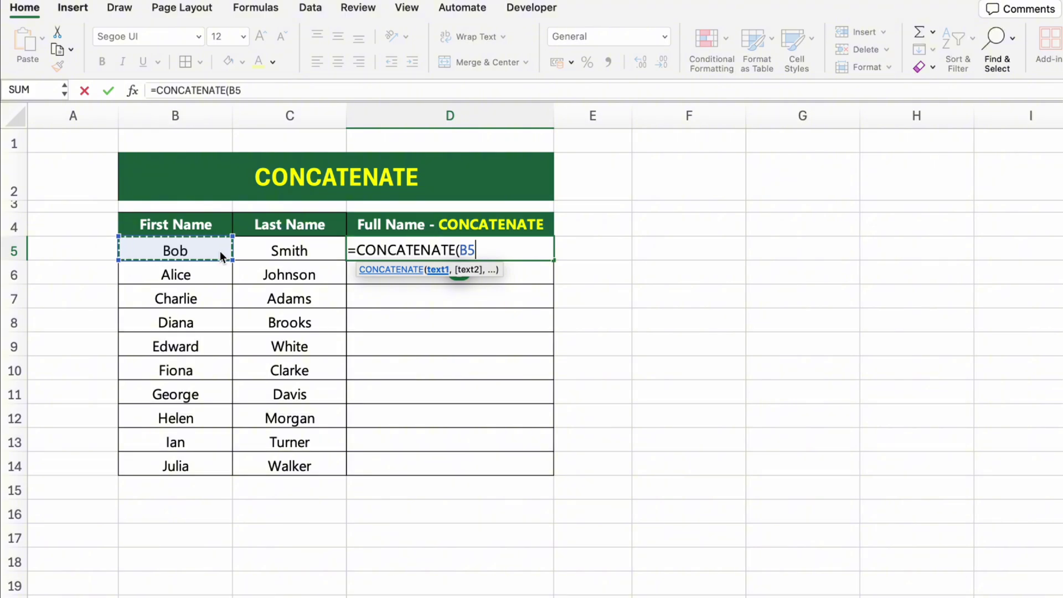
type(", \" \",")
left_click(279, 252)
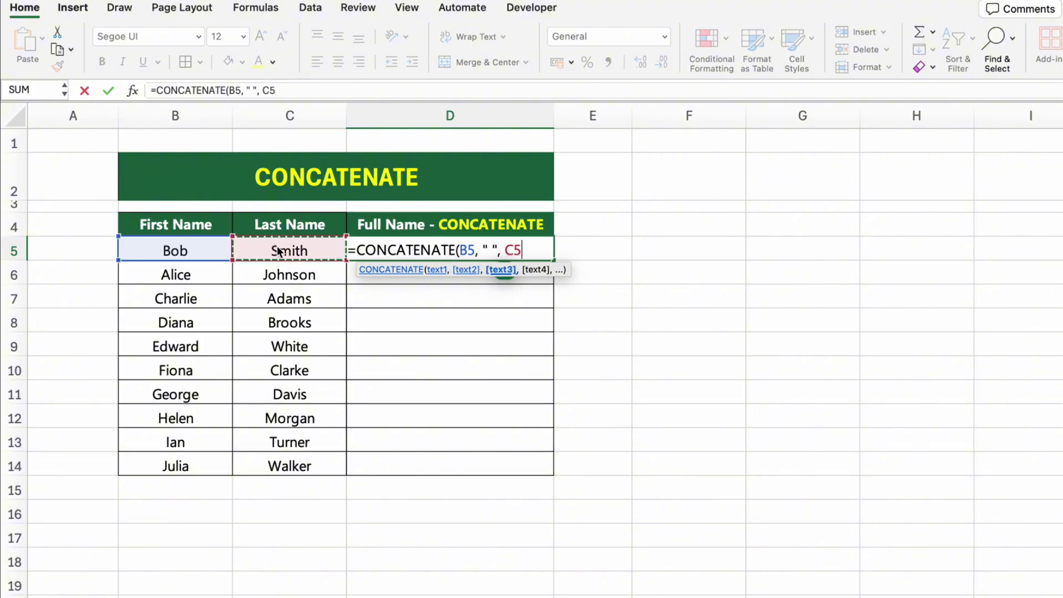
type(")")
key("Return")
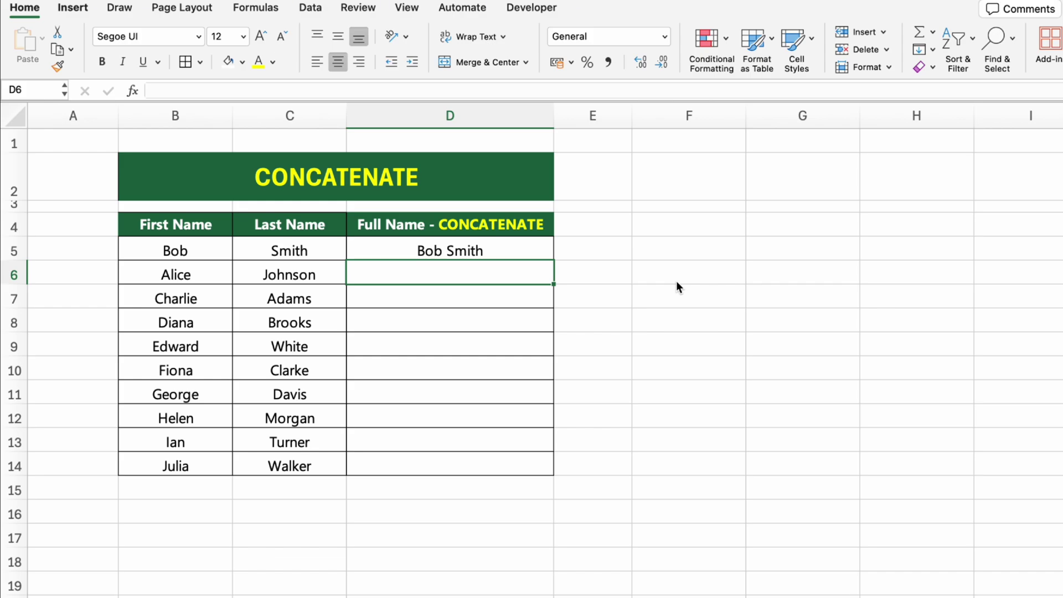
Enter =CONCATENATE(B6, " , ", C6) in D6 and fill the names down to D14.
type("=CONCATENA")
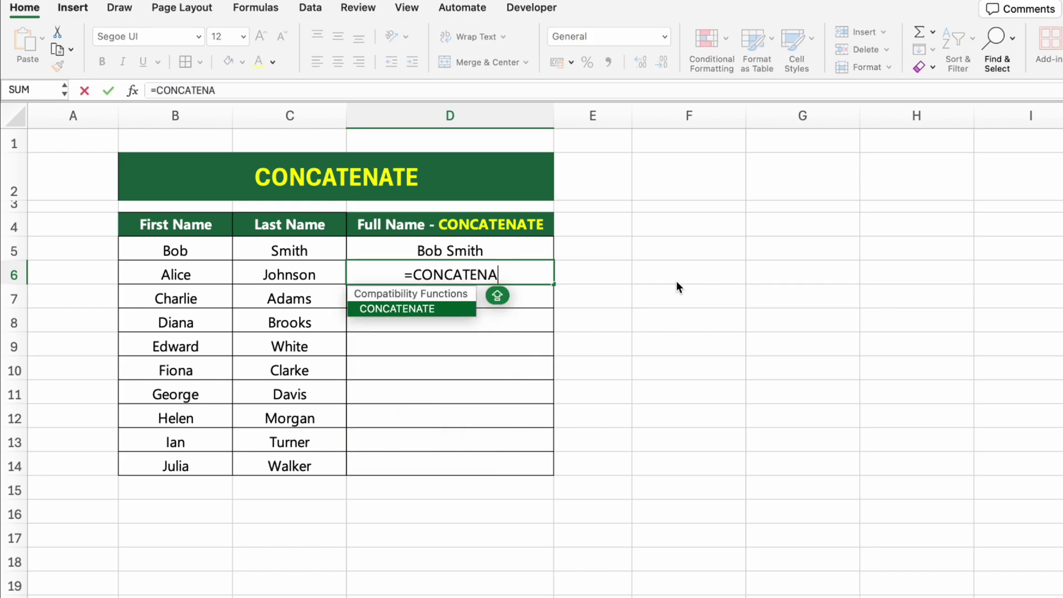
type("TE(")
left_click(223, 280)
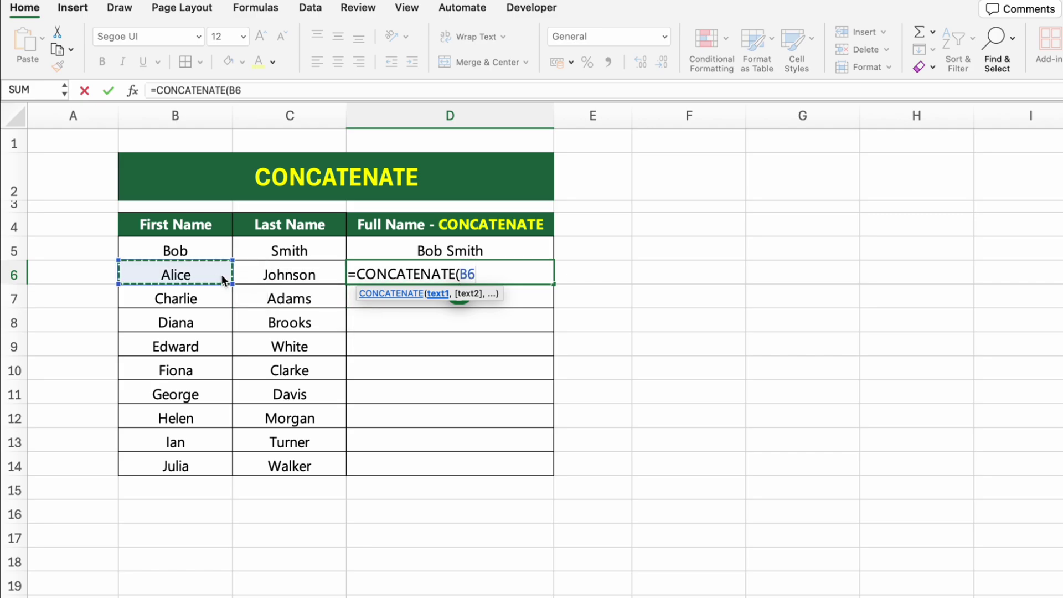
type(", \" , \",")
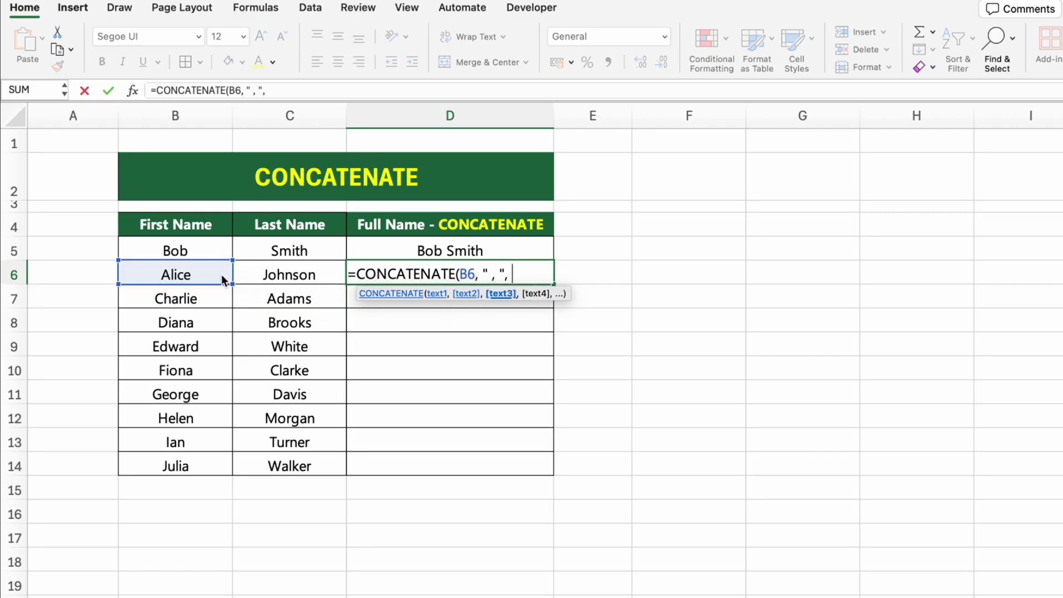
left_click(265, 283)
type(")")
key("Return")
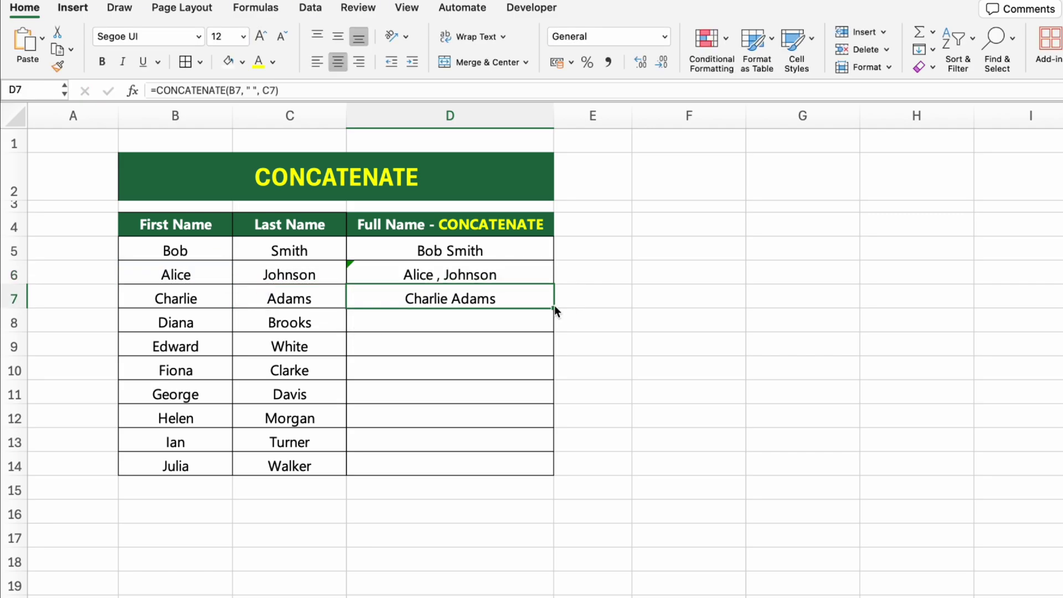
left_click_drag(554, 308, 559, 471)
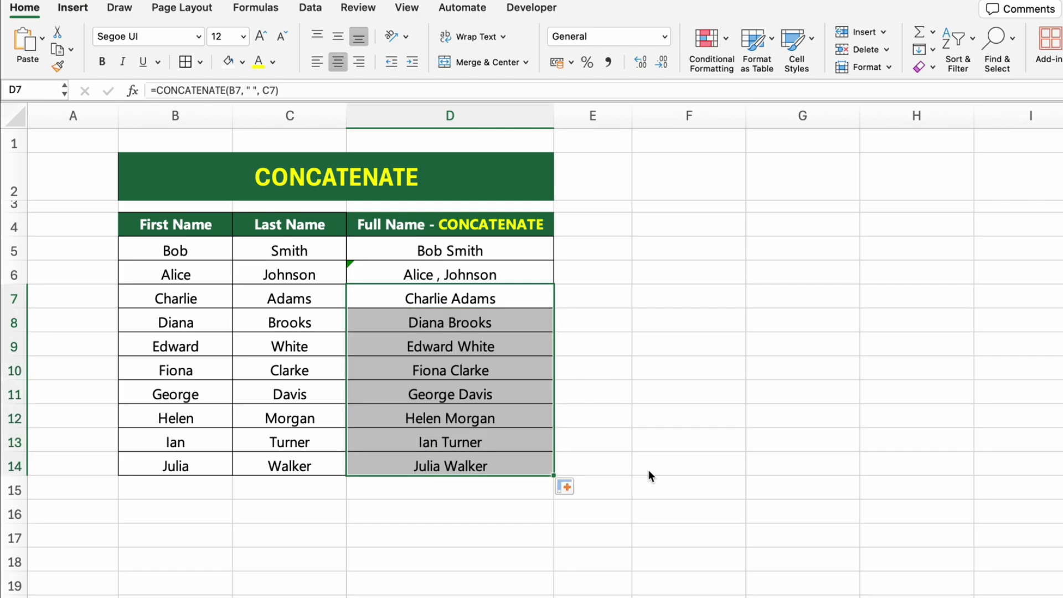
left_click(682, 471)
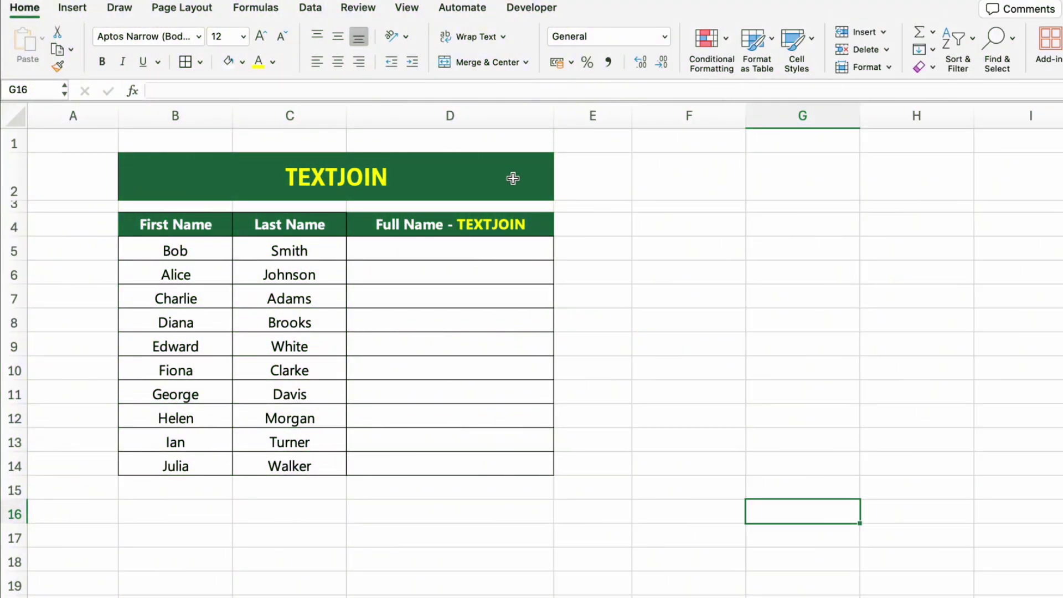
Select the TEXTJOIN title cell in B2.
left_click(510, 179)
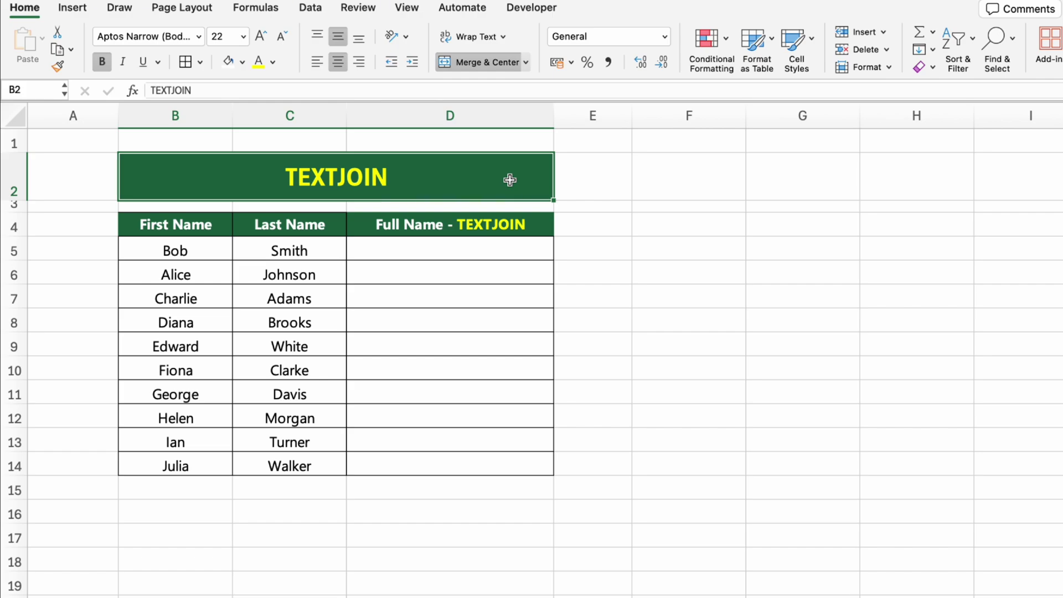
Enter =TEXTJOIN(" ", TRUE, B5:C5) in D5.
left_click(531, 253)
type("=")
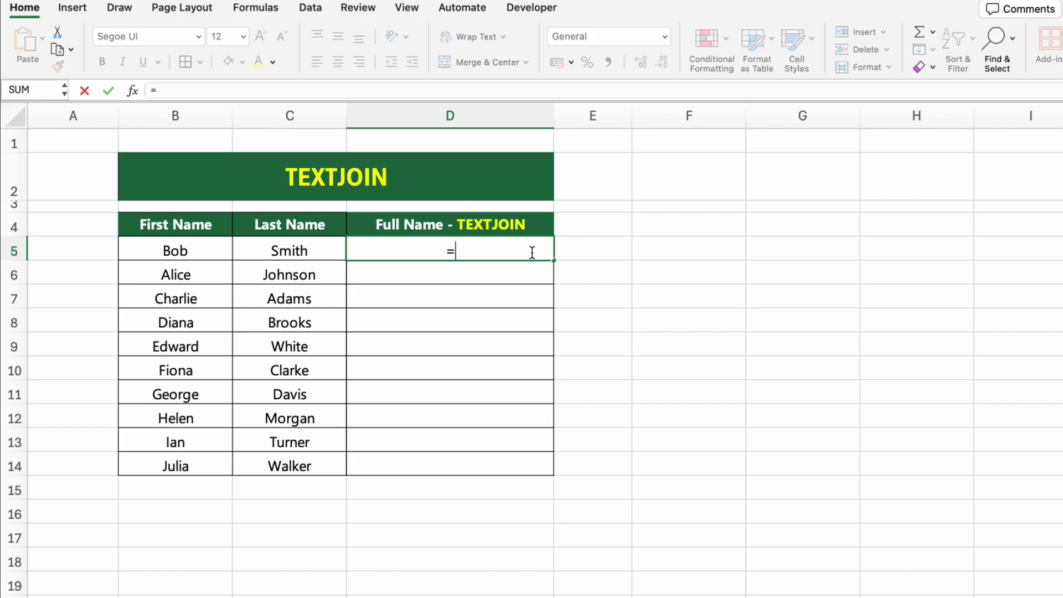
type("TEXTJOIN")
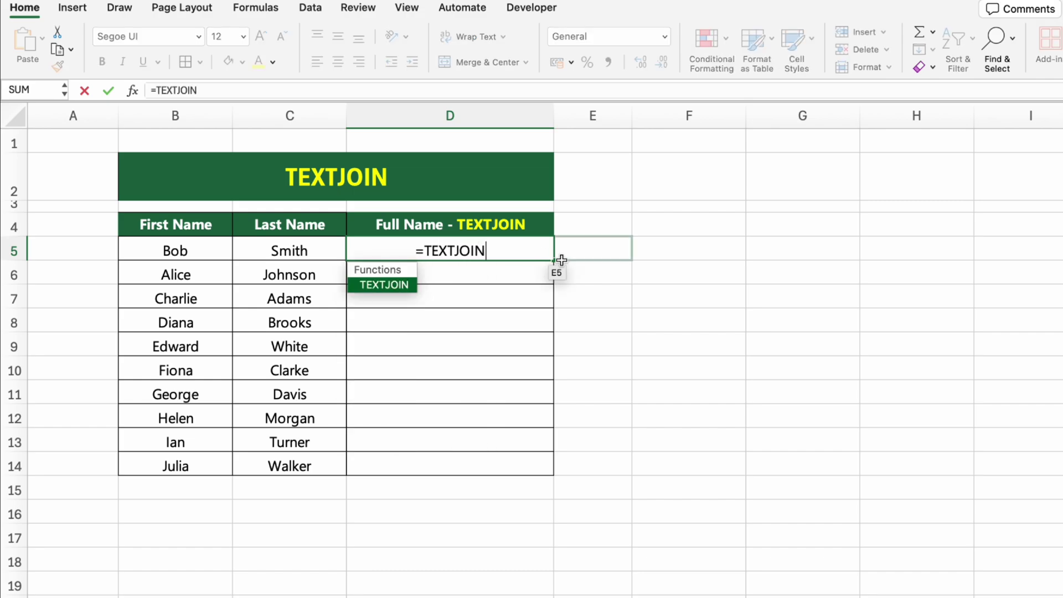
type("(\" \"")
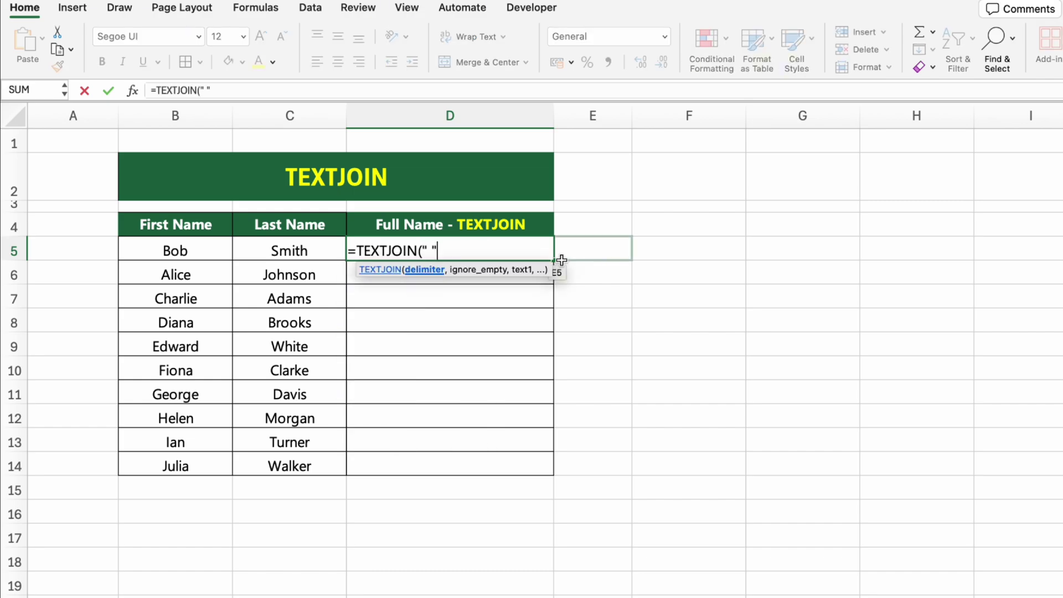
type(", TRUE,")
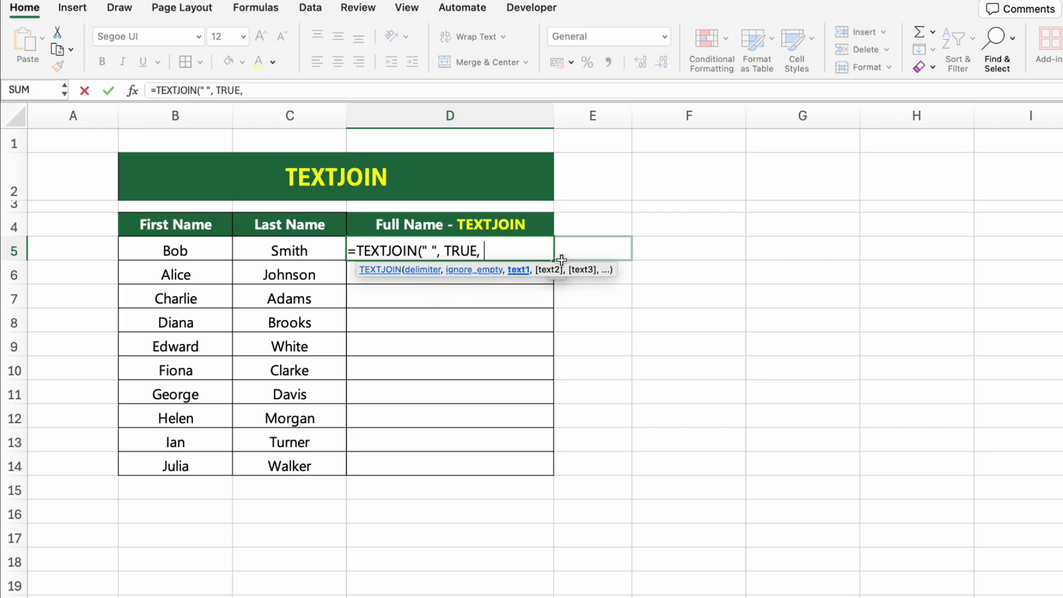
left_click_drag(240, 244, 260, 247)
type(")")
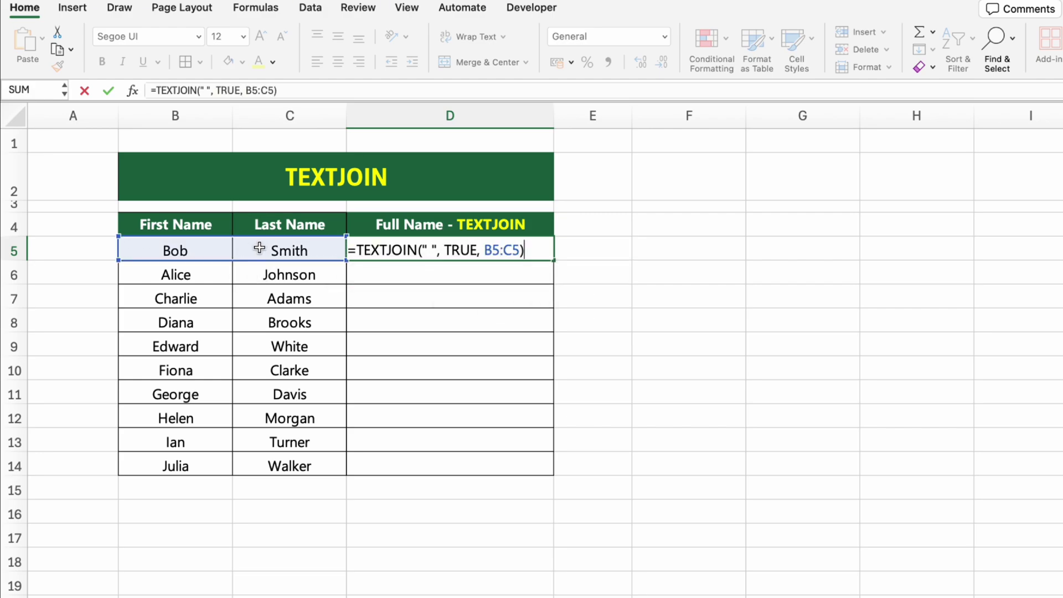
key("Return")
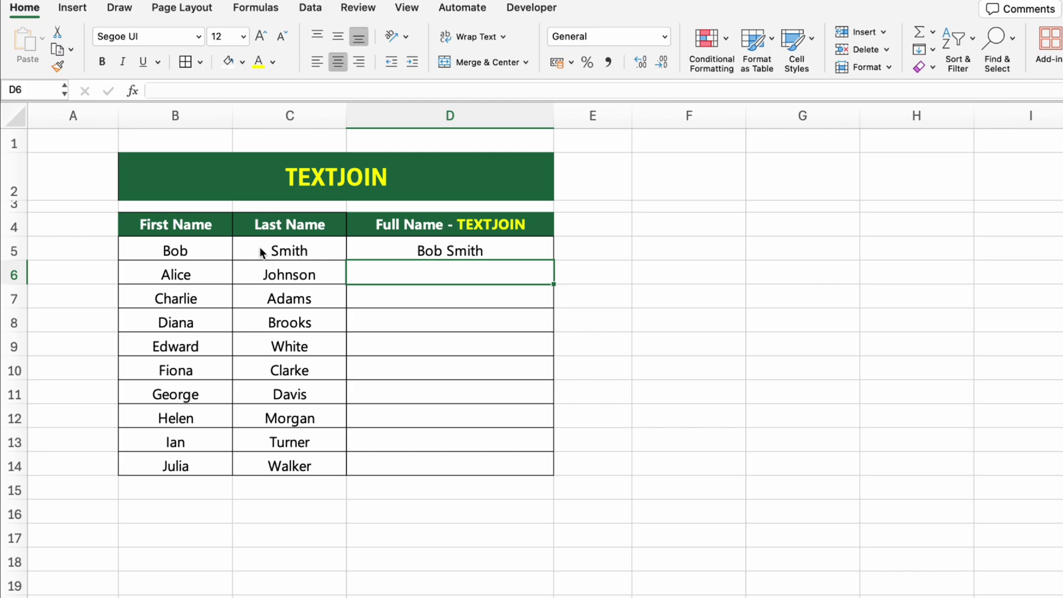
Enter =TEXTJOIN(" , ", TRUE, B6:C6) and fill the names down to D14.
type("=TEXT")
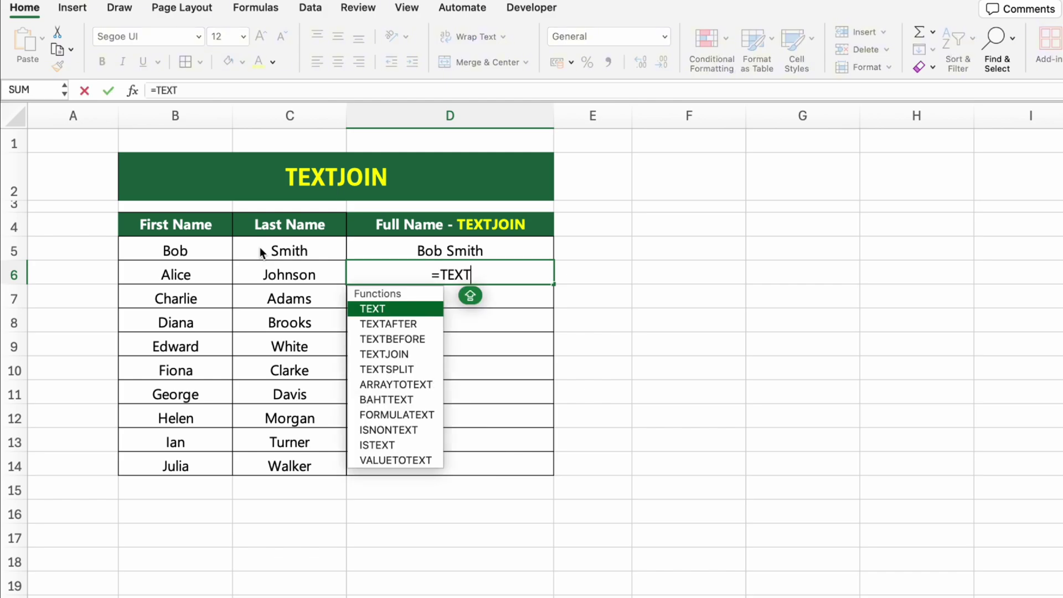
type("JOIN(\" , \", TRUE,")
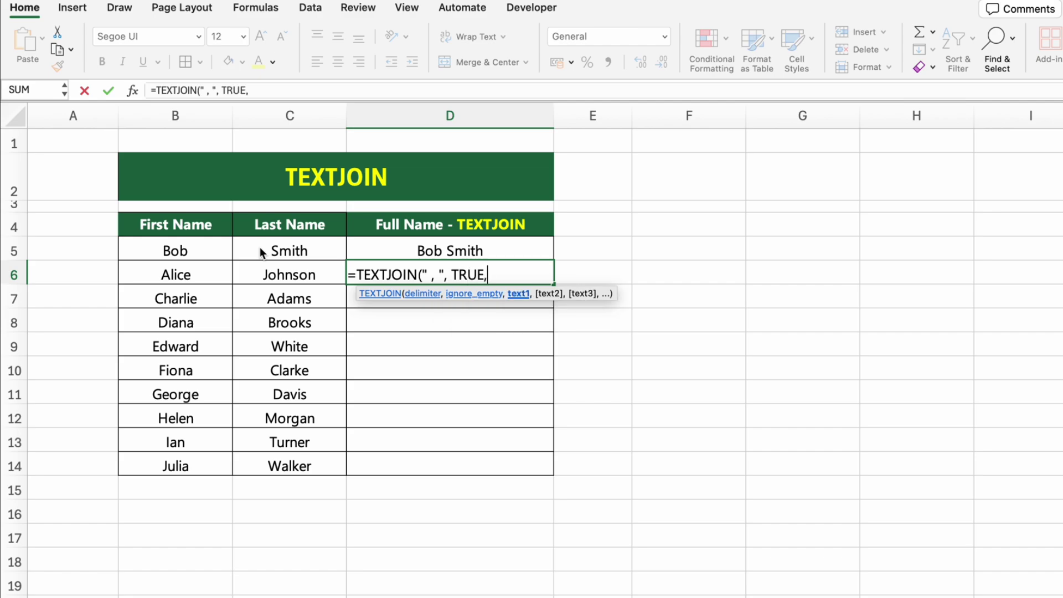
left_click_drag(205, 273, 304, 273)
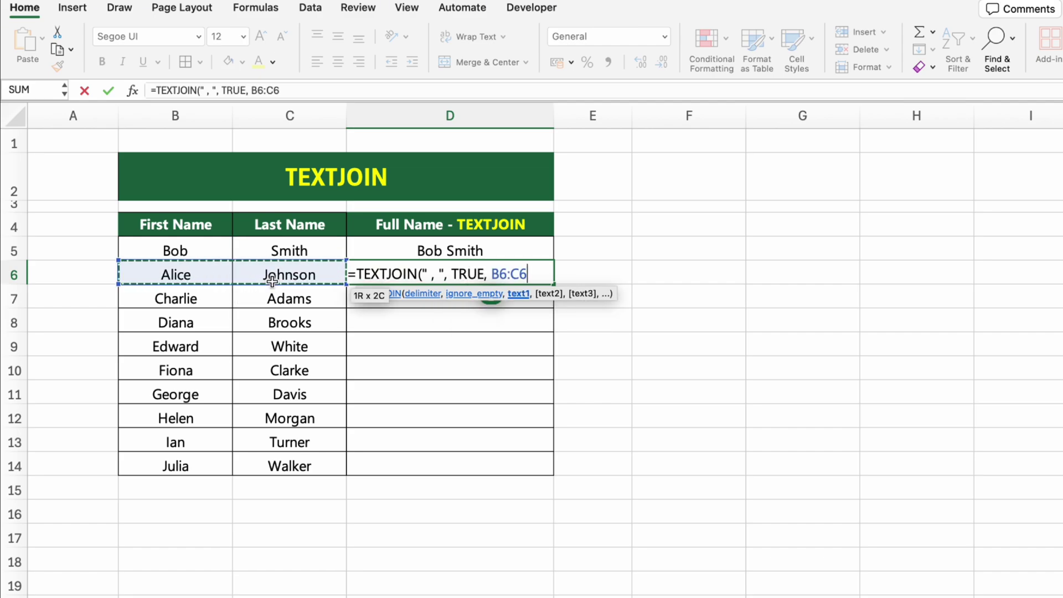
type(")")
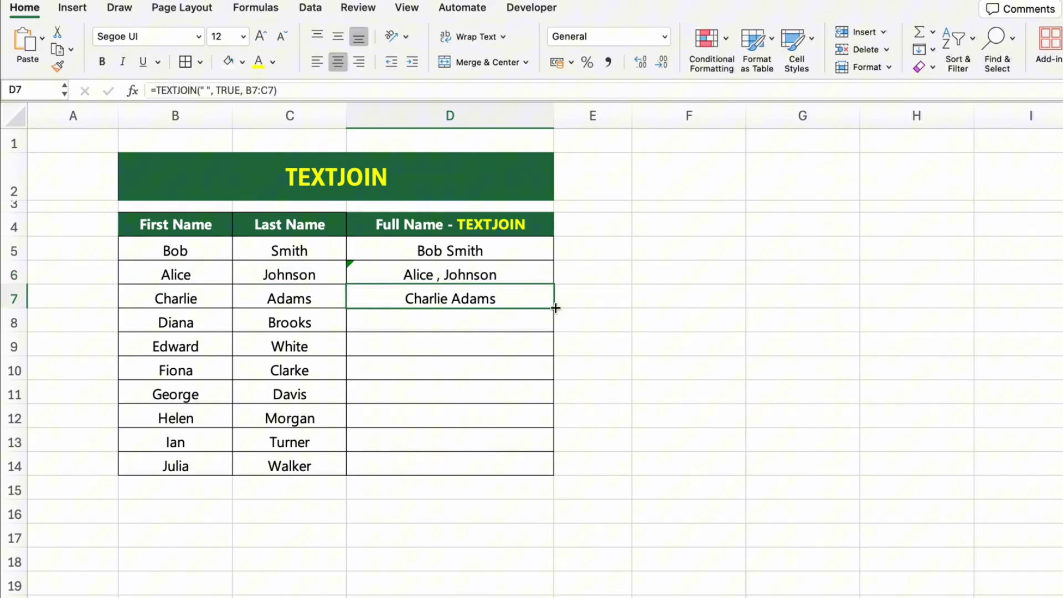
left_click_drag(554, 308, 553, 475)
left_click(692, 463)
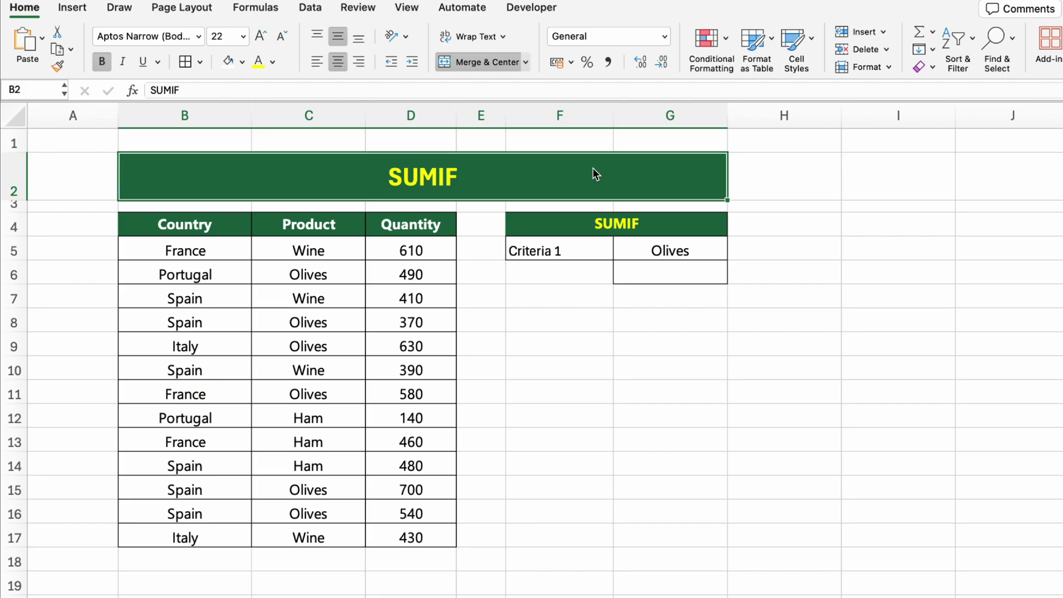
Enter =SUMIF(C5:C17, G5, D5:D17) in G6 to total Quantity for the G5 product.
left_click(696, 280)
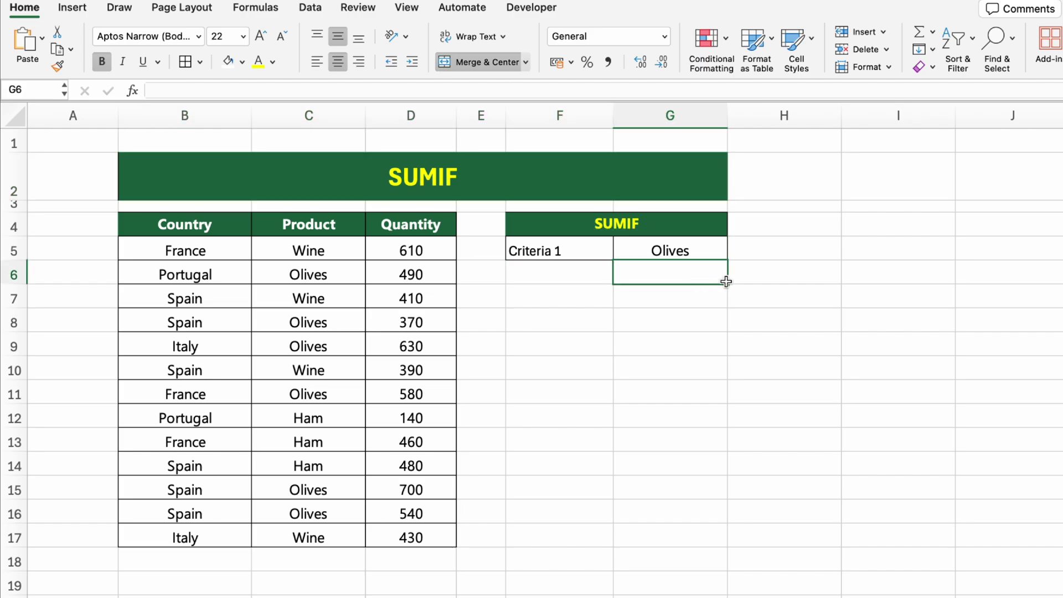
type("=SUMIF(")
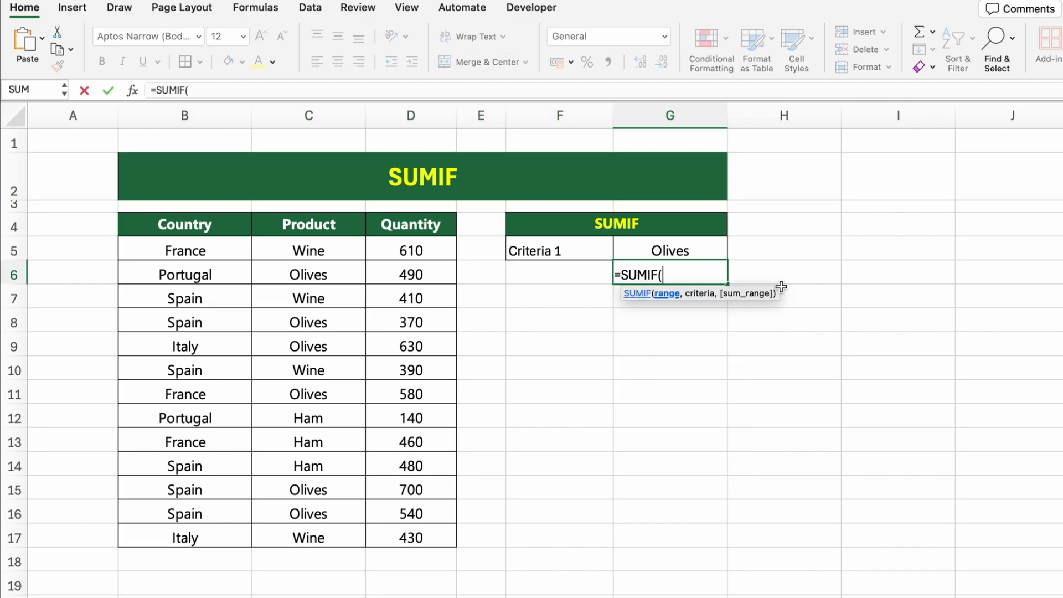
left_click_drag(308, 250, 332, 536)
type(",")
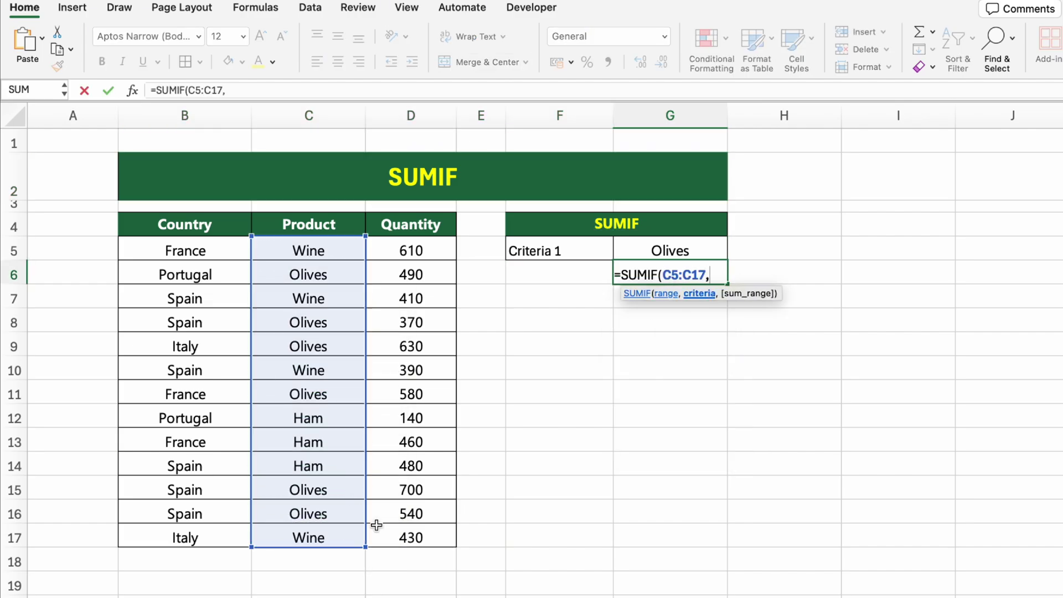
left_click(634, 252)
type(",")
left_click_drag(432, 250, 438, 538)
key("Return")
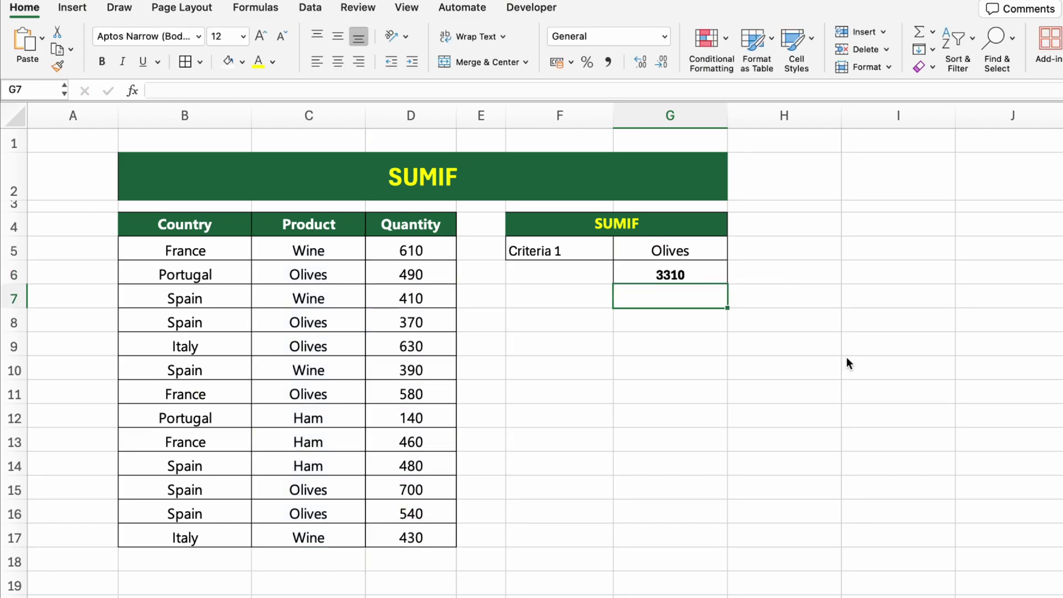
left_click(826, 414)
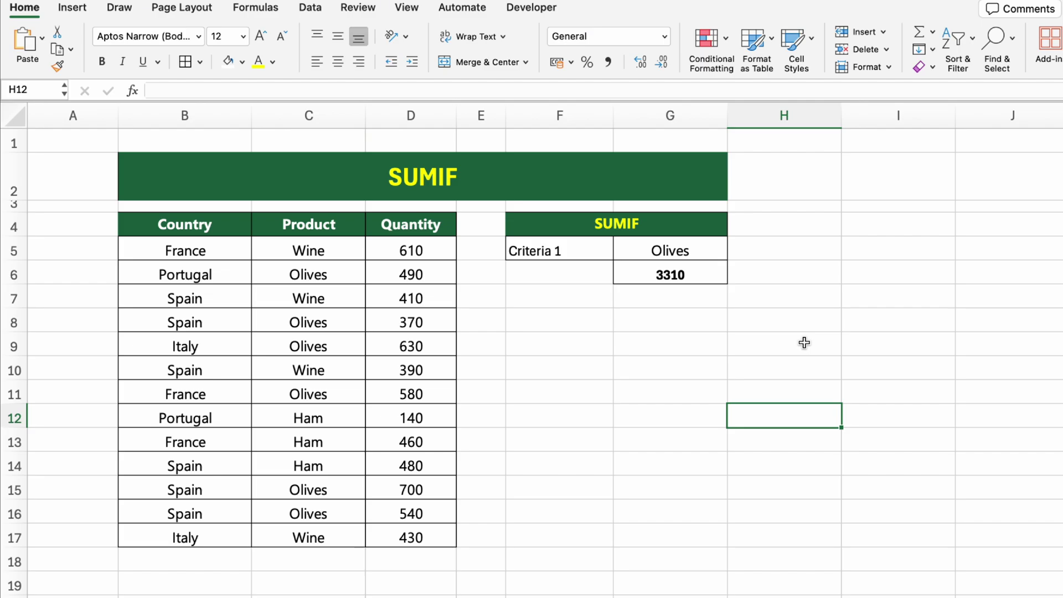
Change the G5 criterion to Wine, then to Ham, so the total reads 1080.
left_click(703, 277)
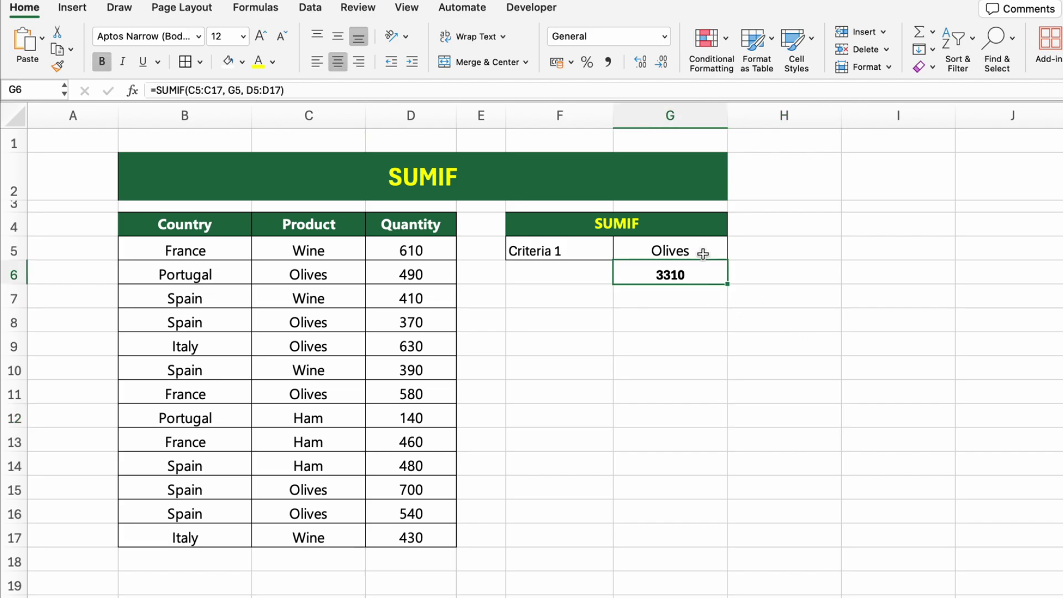
left_click(704, 253)
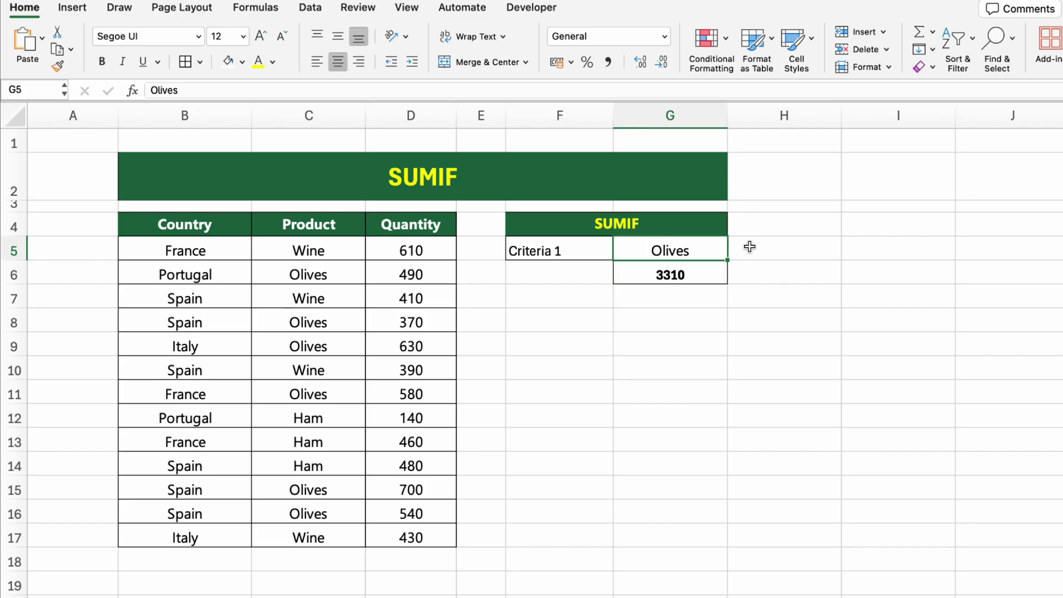
type("Wine")
key("Return")
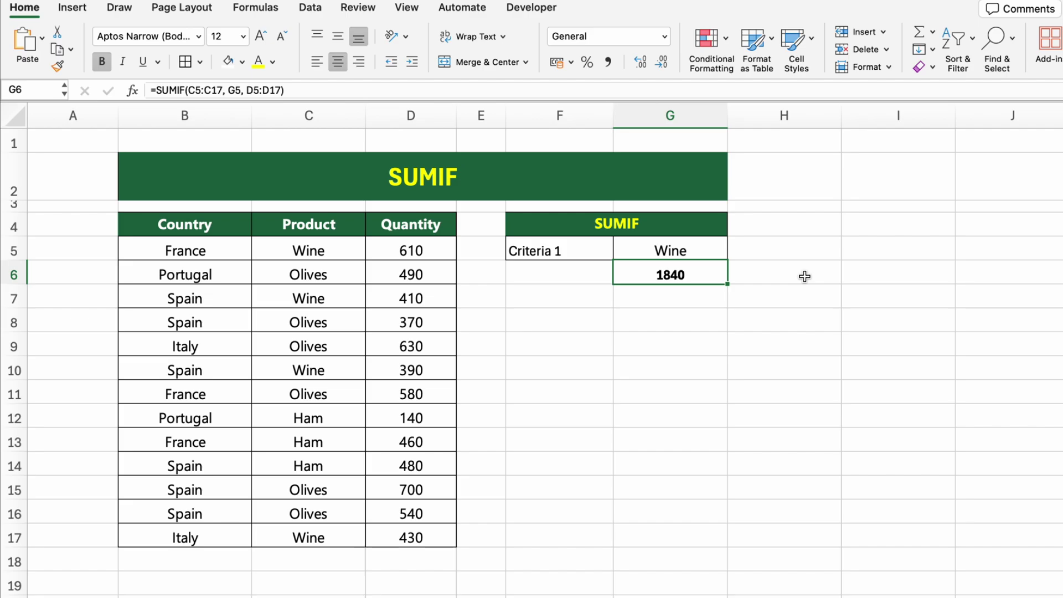
left_click(723, 250)
type("Ham")
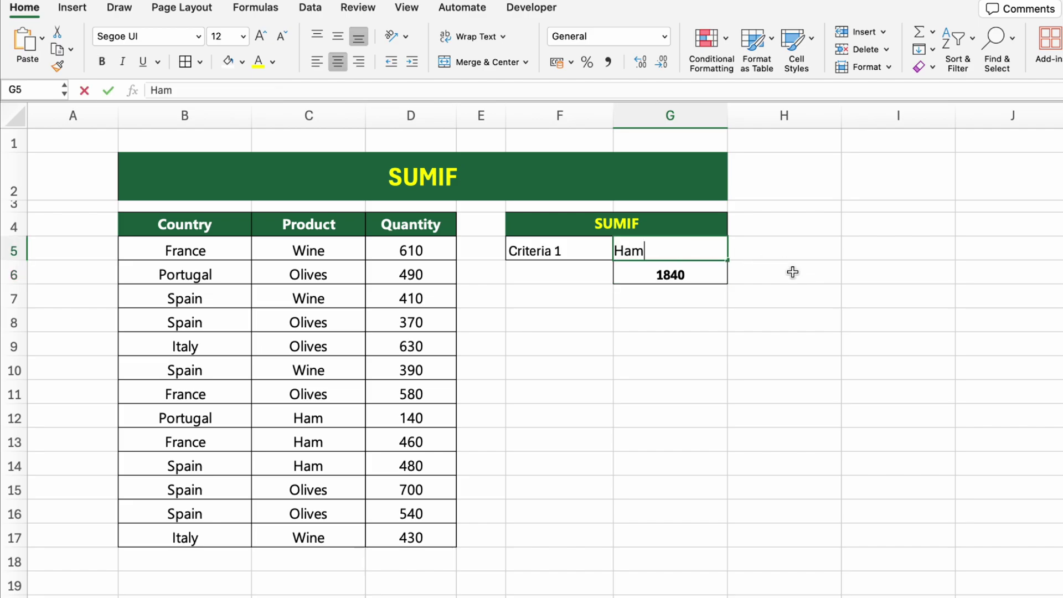
key("Return")
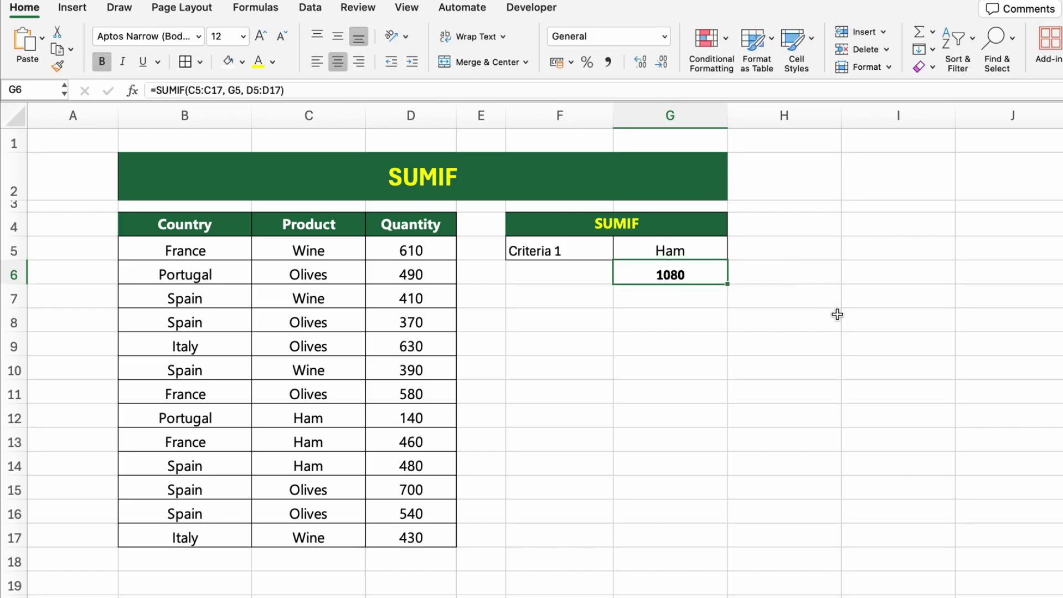
left_click(837, 320)
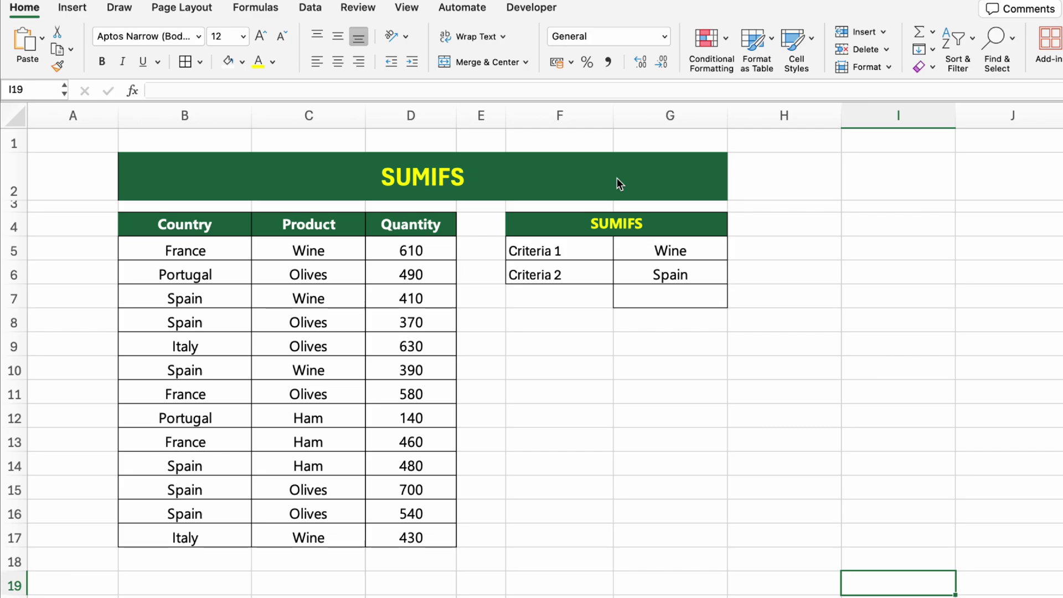
Select the merged title cell B2 on the SUMIFS sheet with the Wine and Spain criteria.
left_click(617, 178)
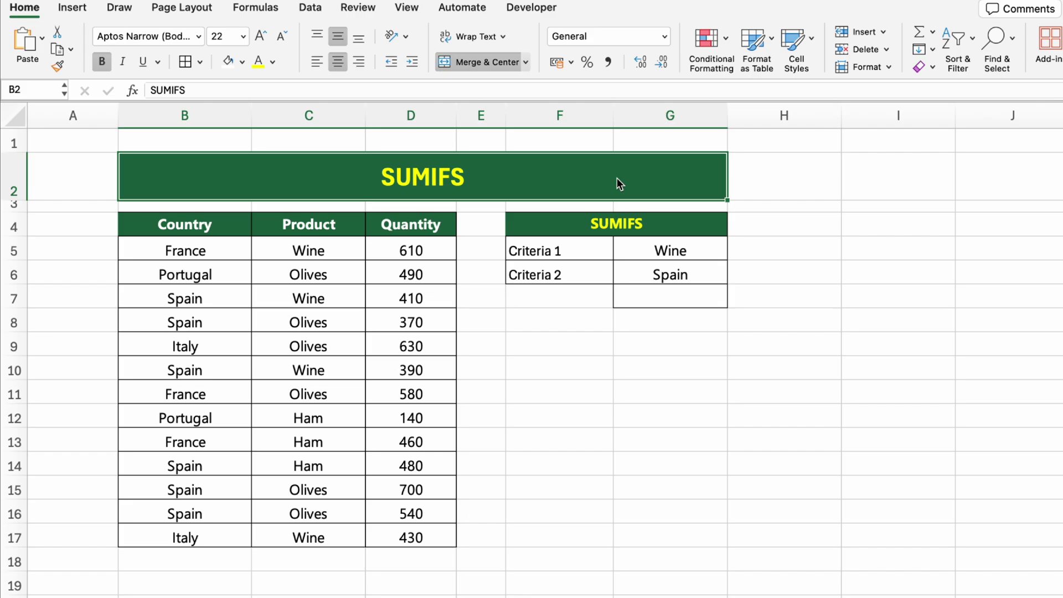
Enter =SUMIFS(D5:D17,C5:C17,G5,B5:B17,G6) in G7, totalling 800 for Wine in Spain.
left_click(704, 298)
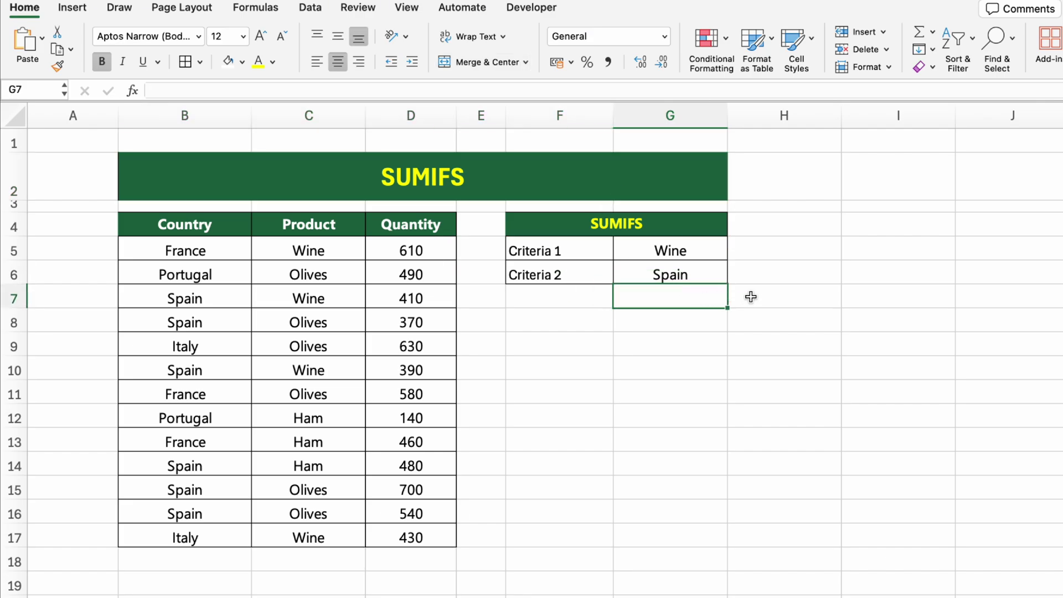
type("=SUMIFS(")
left_click_drag(411, 250, 452, 529)
type(",")
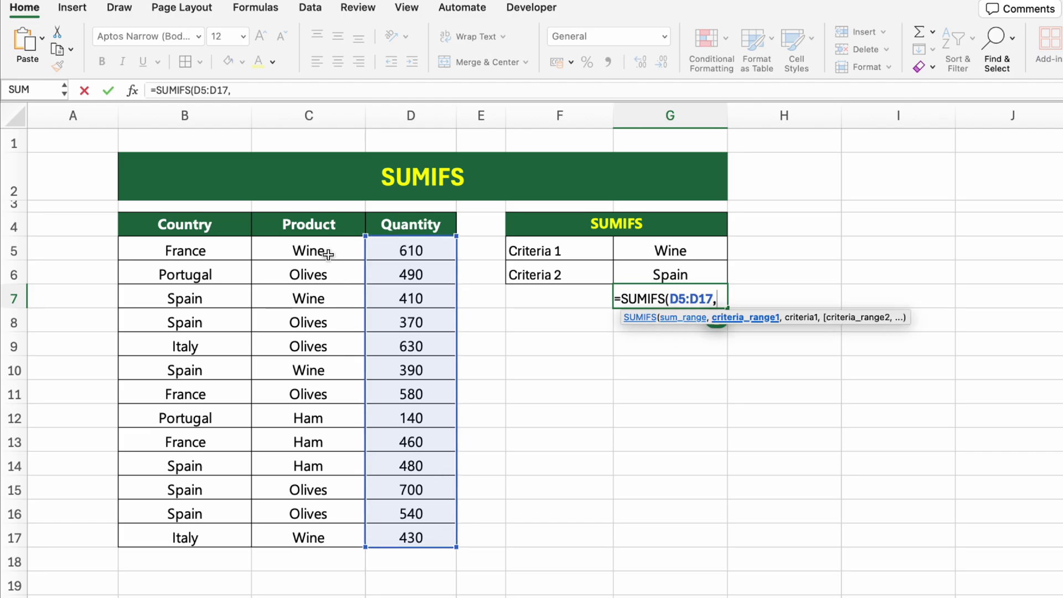
left_click_drag(326, 253, 339, 536)
type(",")
left_click(694, 251)
type(",")
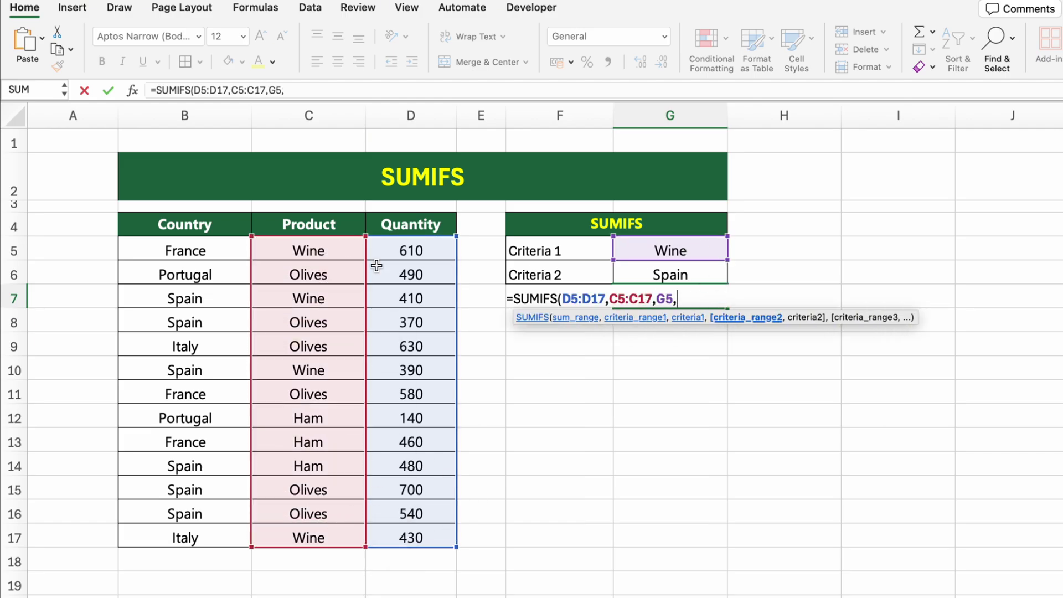
left_click_drag(185, 250, 243, 536)
type(",")
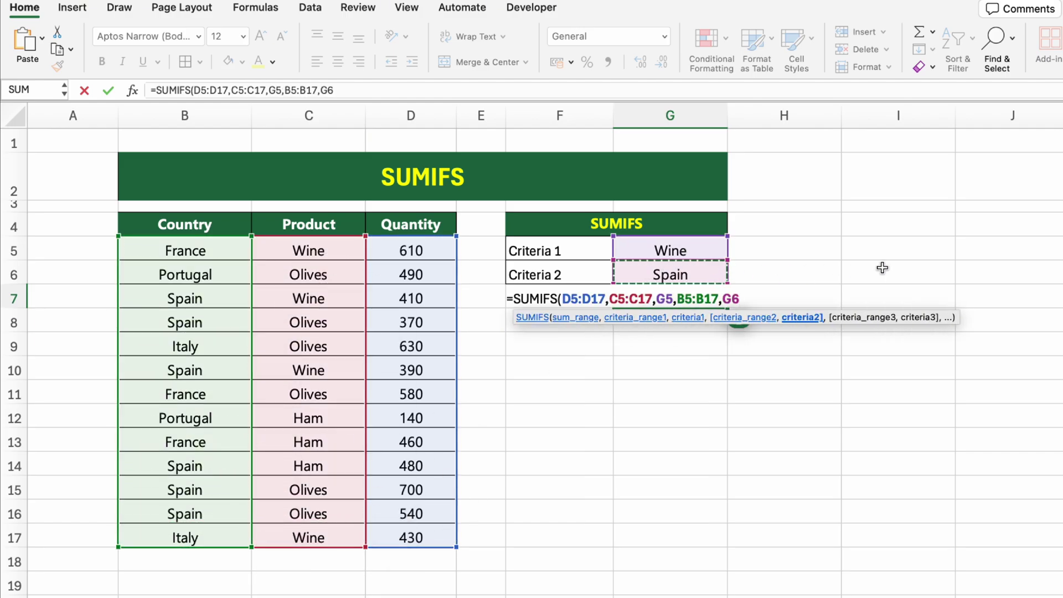
type(")")
key("Return")
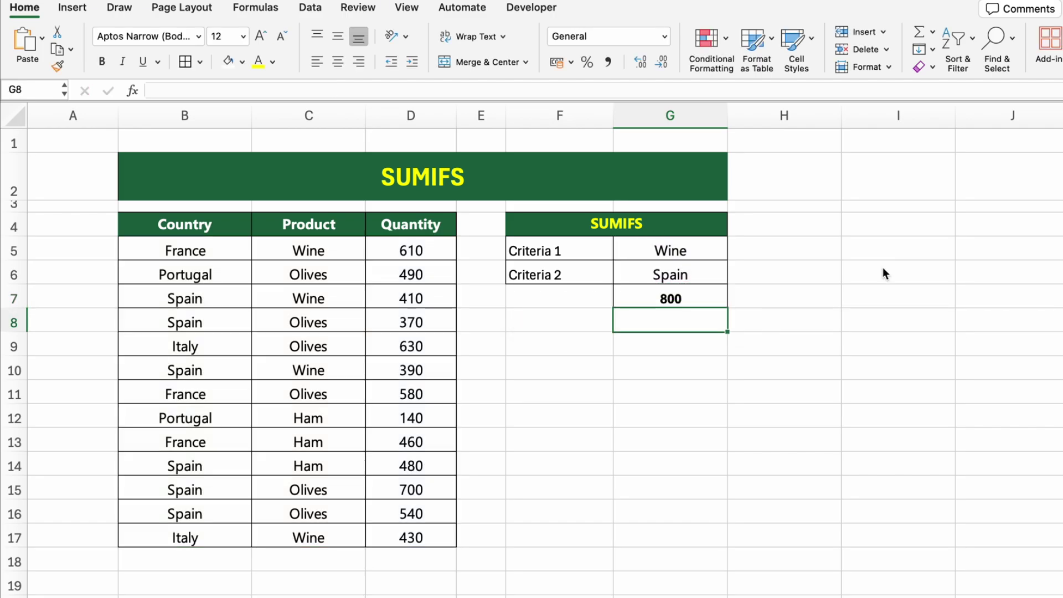
left_click(799, 360)
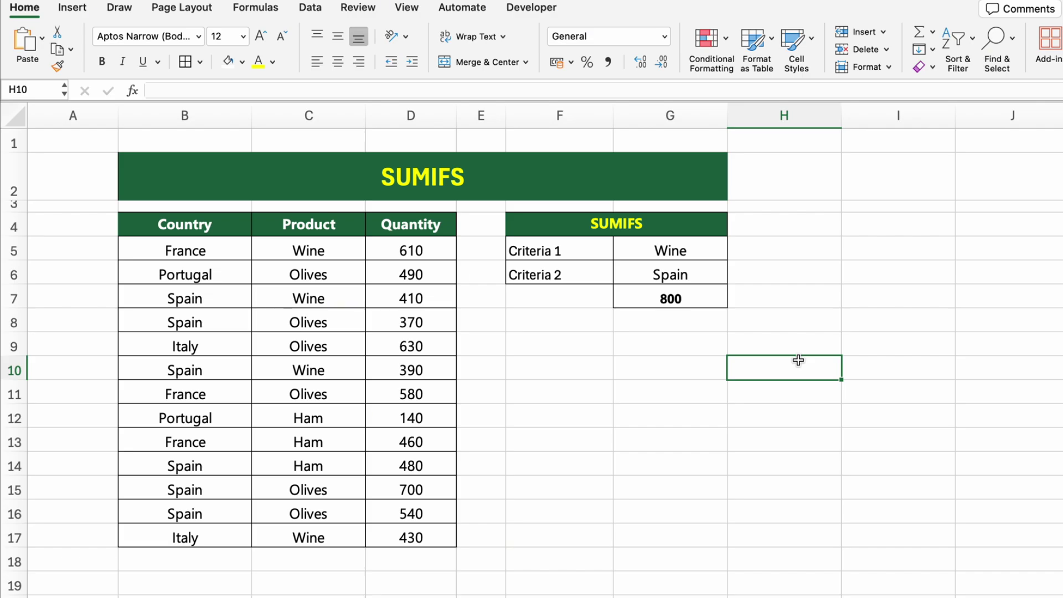
Set the second criterion in G6 to France.
left_click(700, 273)
type("Fran")
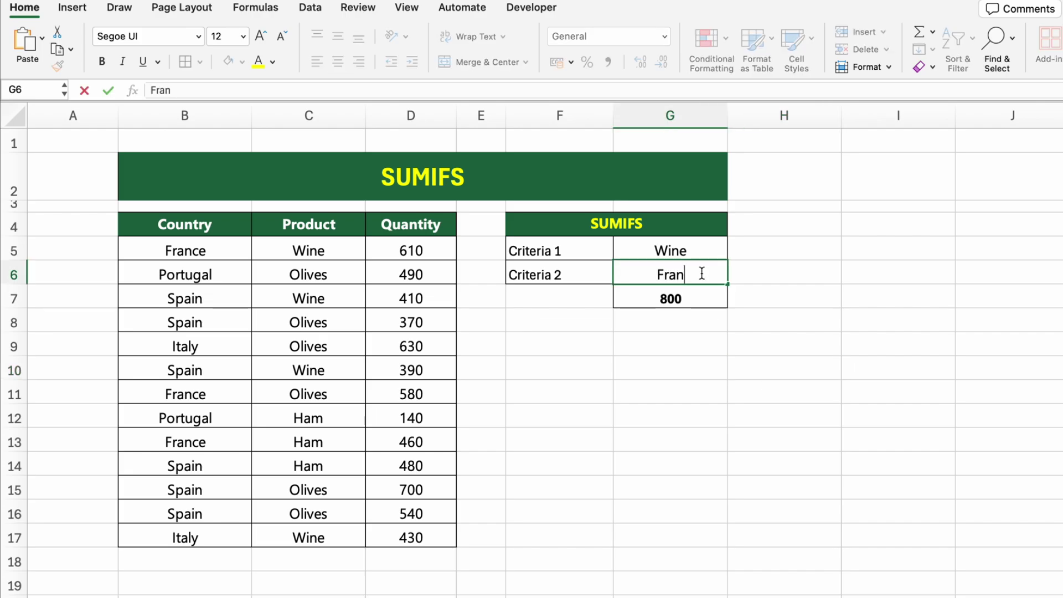
type("ce")
key("Return")
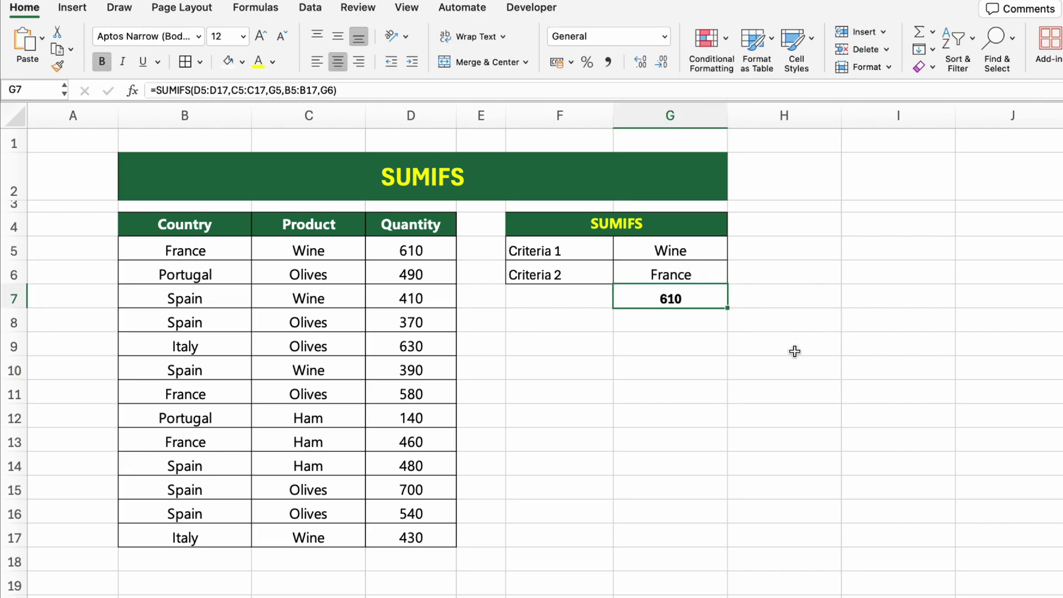
left_click(776, 294)
Change the criteria to Olives in G5 and Spain in G6, giving 1610.
left_click(719, 251)
type("Olives")
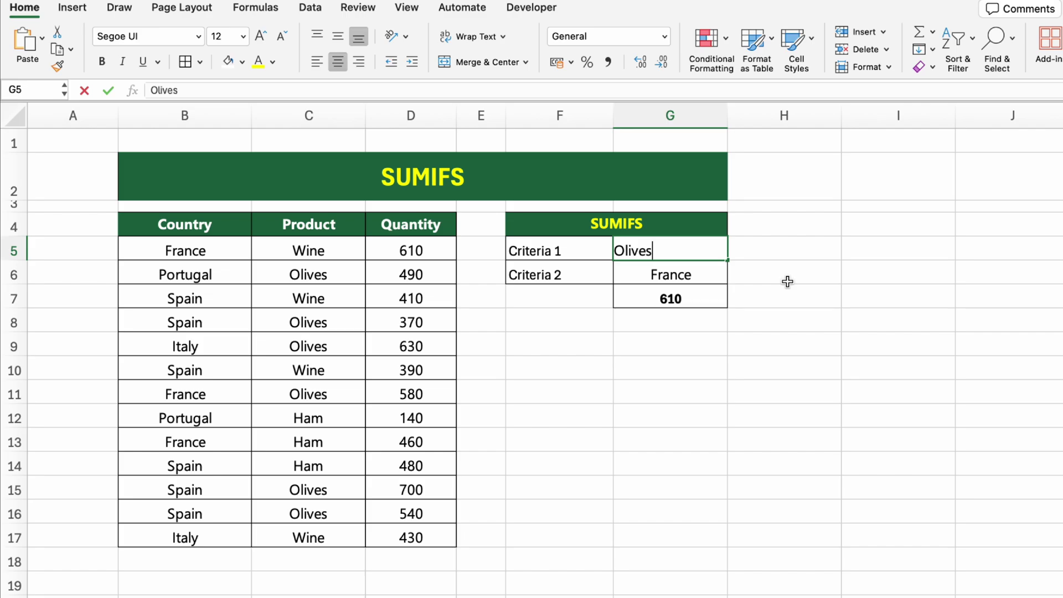
key("Return")
type("Spain")
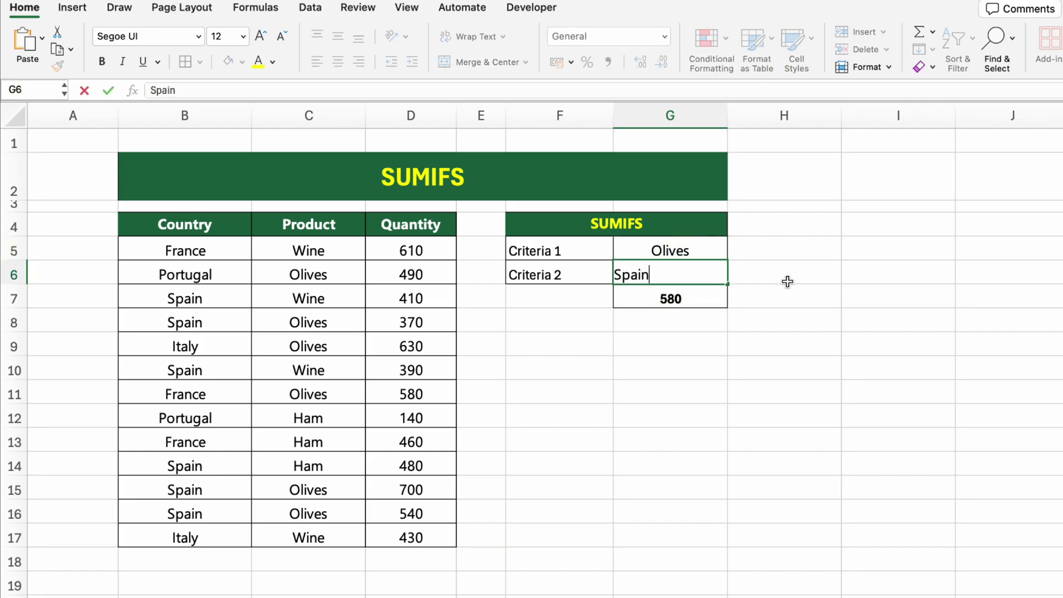
key("Return")
left_click(806, 305)
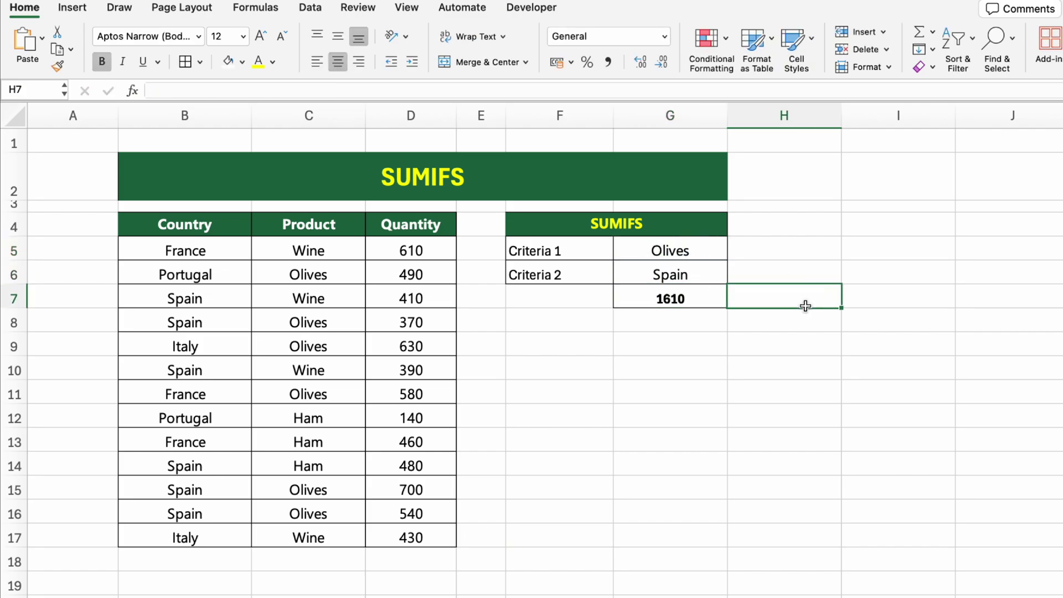
left_click(831, 397)
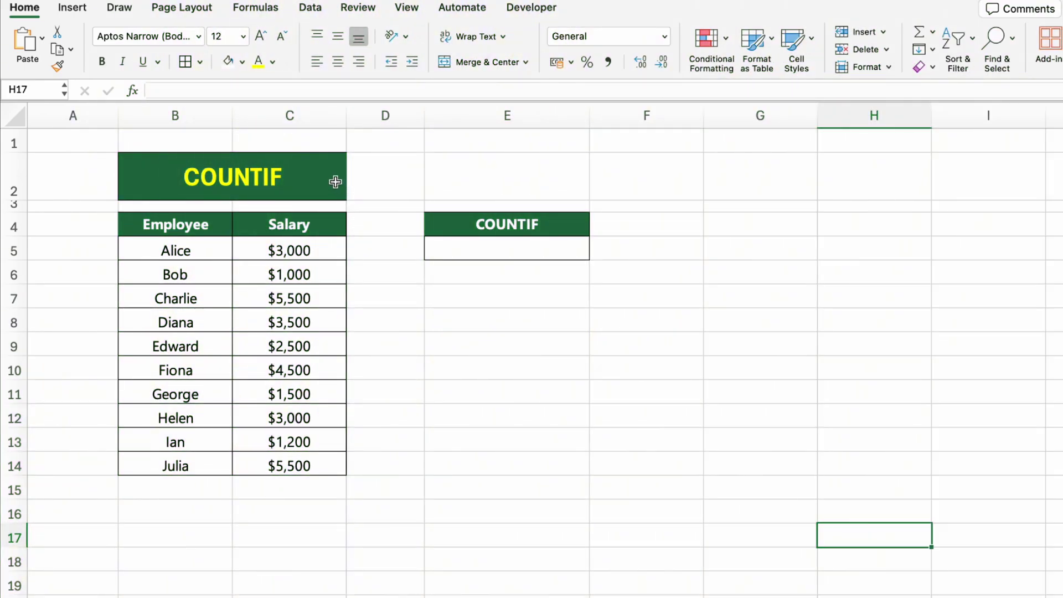
Select the merged title cell B2 on the COUNTIF sheet of employee salaries.
left_click(335, 182)
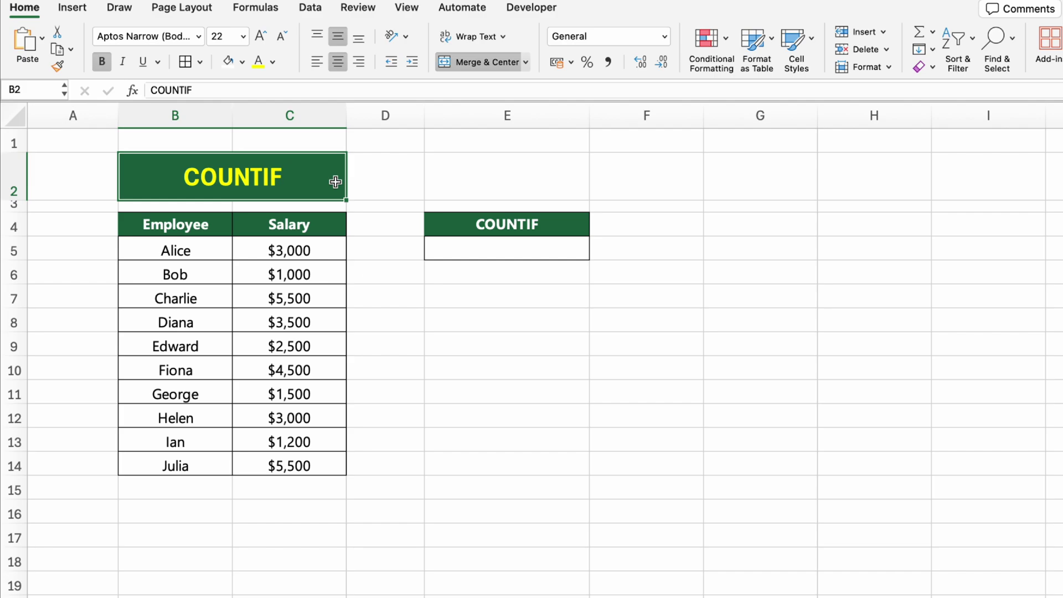
Enter =COUNTIF(C5:C14, ">=2000") in E5, returning 7.
left_click(535, 252)
type("=C")
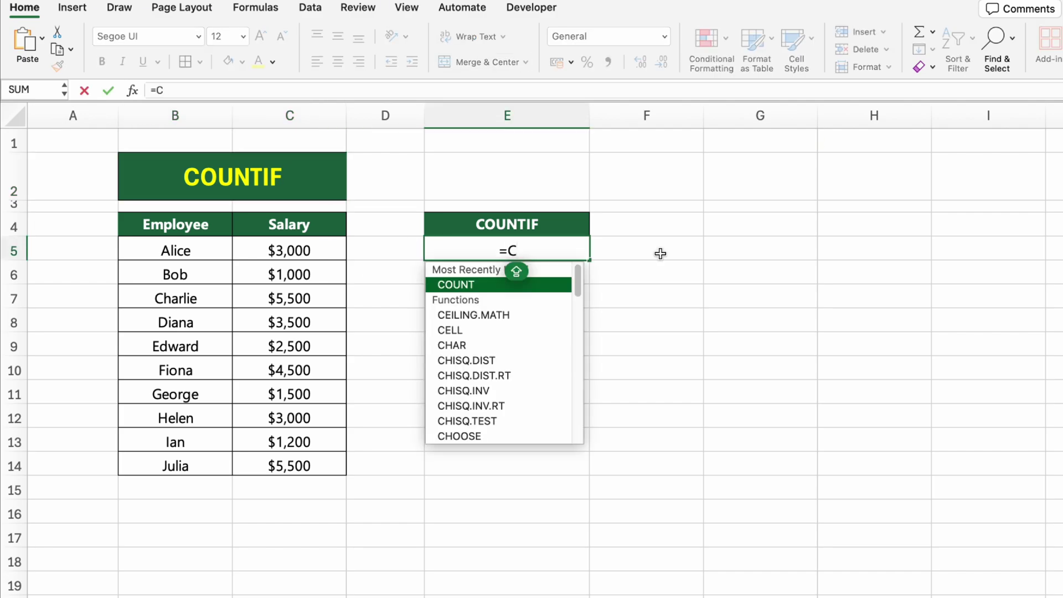
type("OUNTIF(")
left_click_drag(340, 249, 303, 465)
type(", \">")
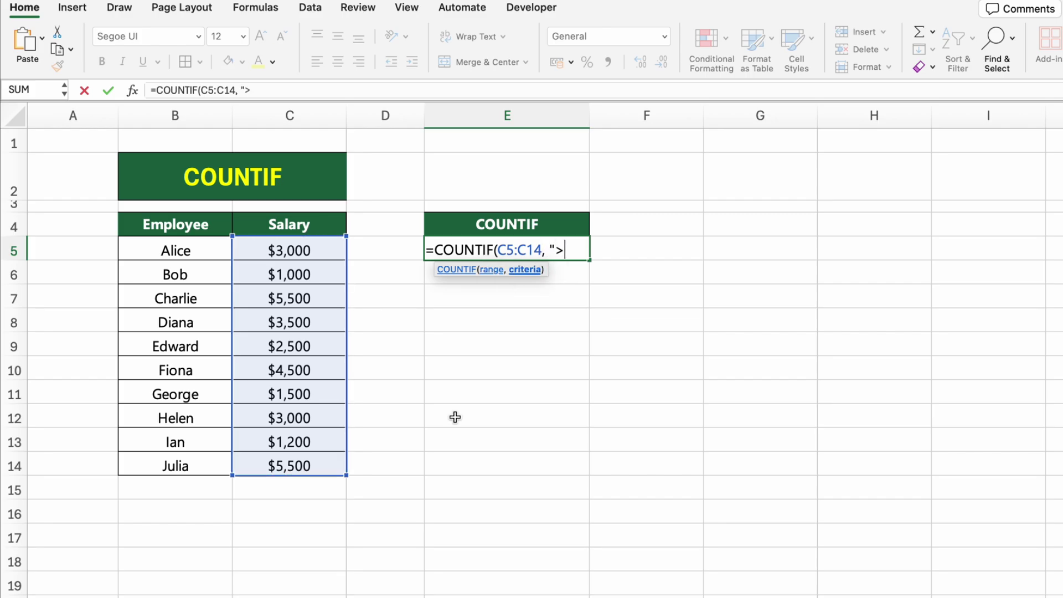
type("=2000")
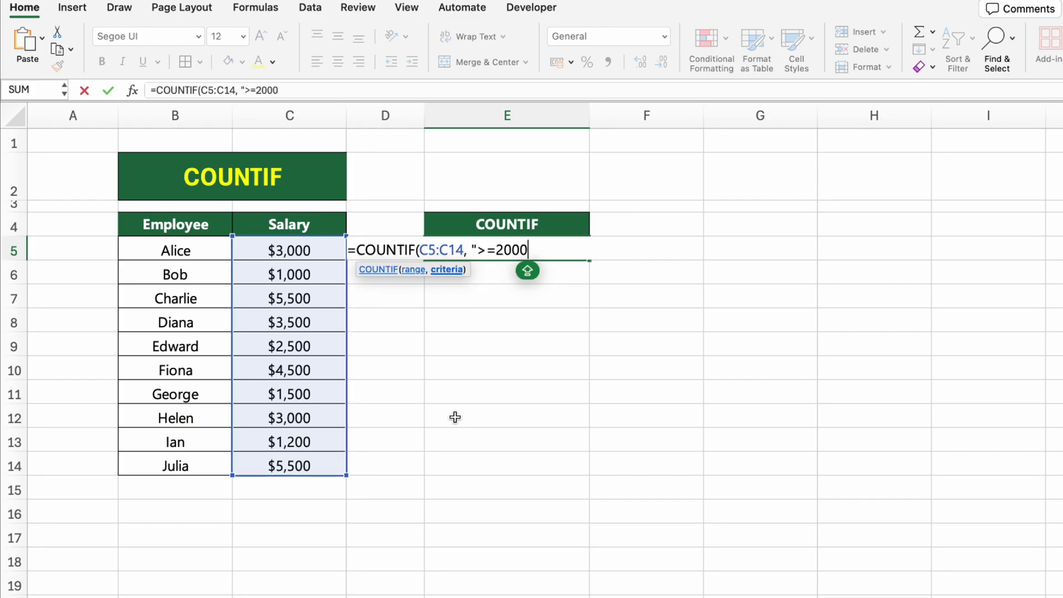
type("\"")
key("Return")
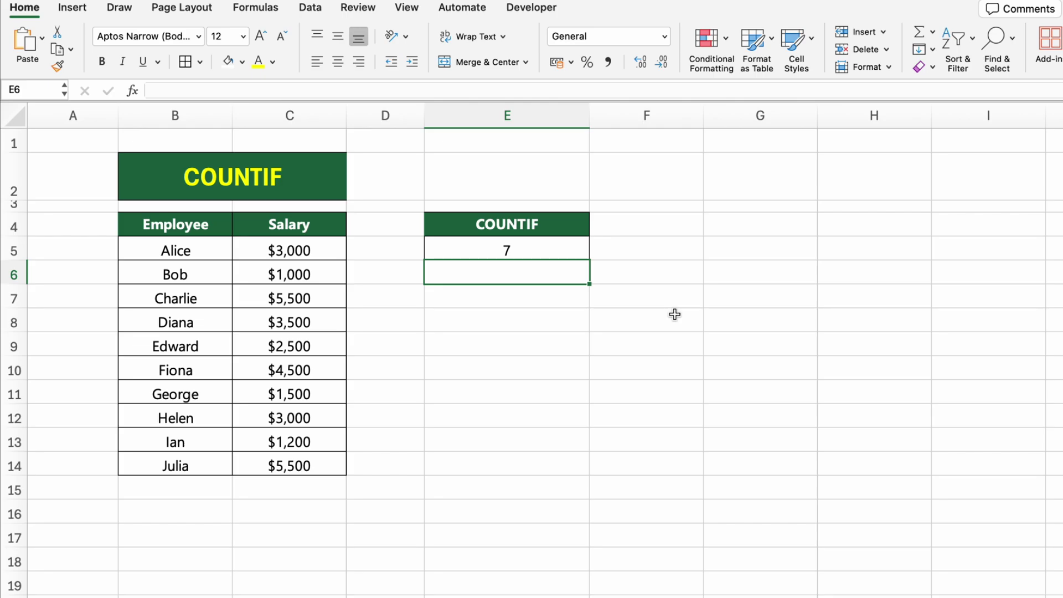
Edit the E5 criterion to ">=3000", giving 6.
left_click(534, 255)
double_click(534, 255)
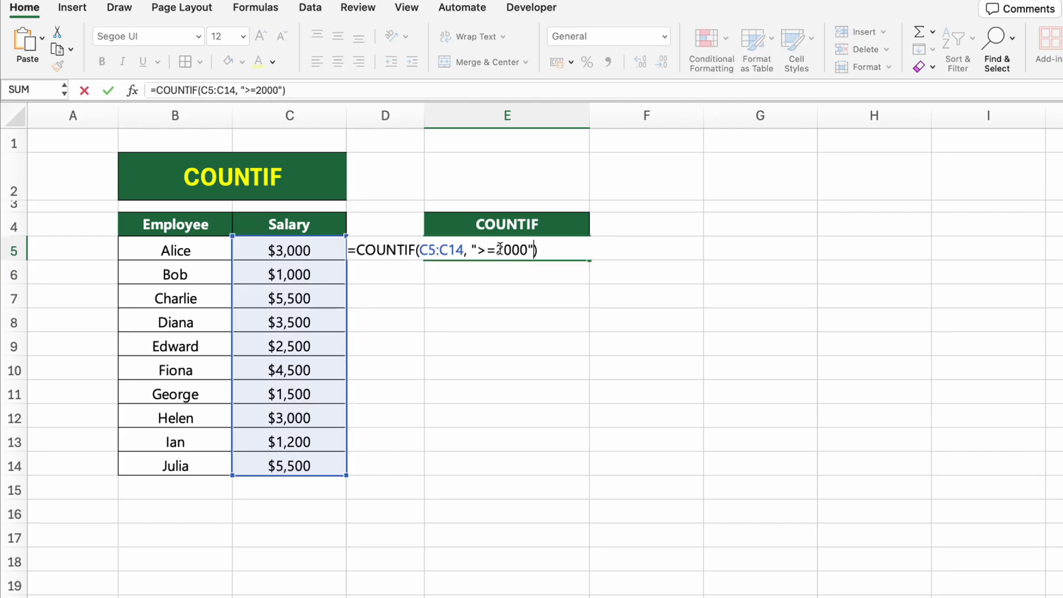
key("Left")
key("Left")
key("Left")
key("Left")
key("Left")
key("BackSpace")
type("3")
key("Return")
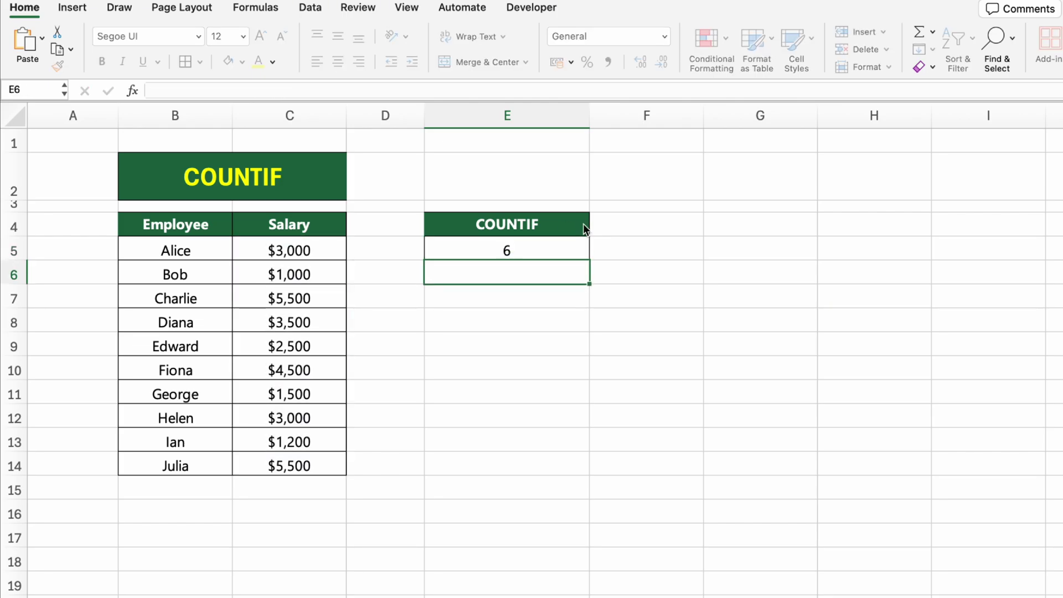
left_click(657, 250)
Change the E5 criterion to exactly "=5000", giving 0.
double_click(576, 254)
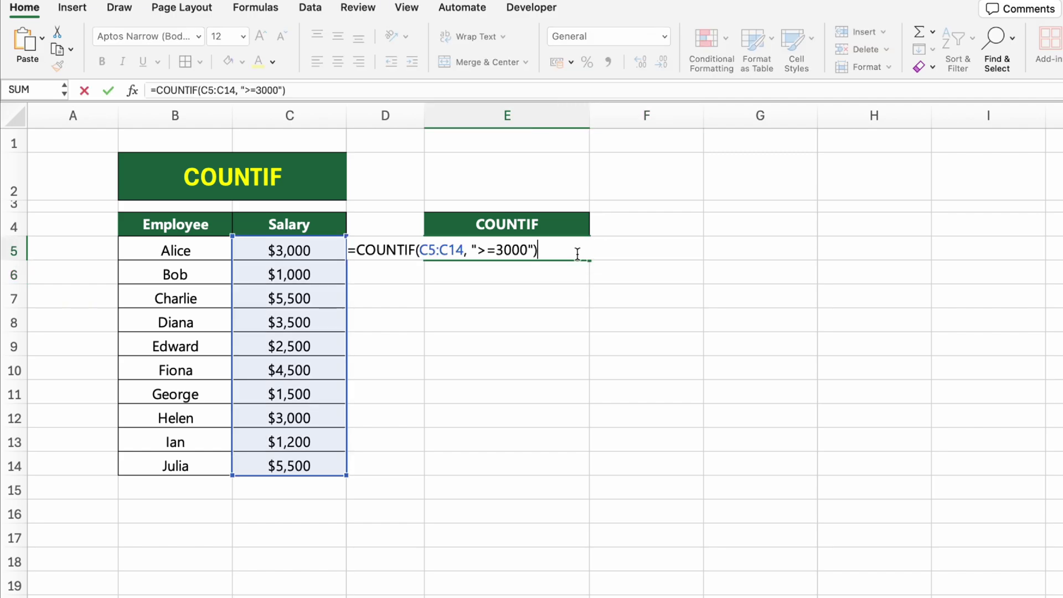
left_click(486, 250)
key("BackSpace")
key("Delete")
type("5")
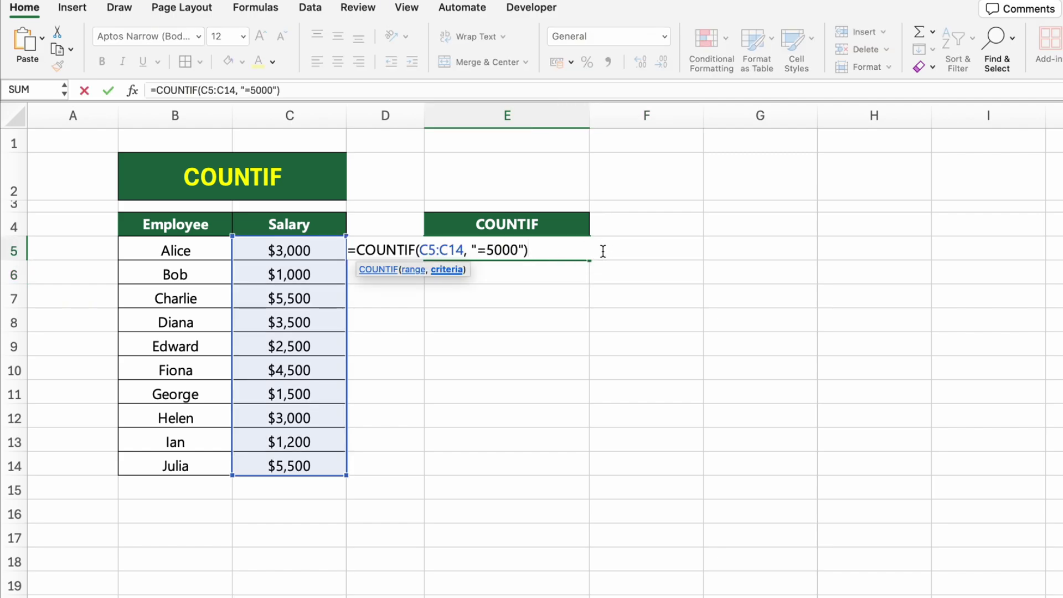
key("Return")
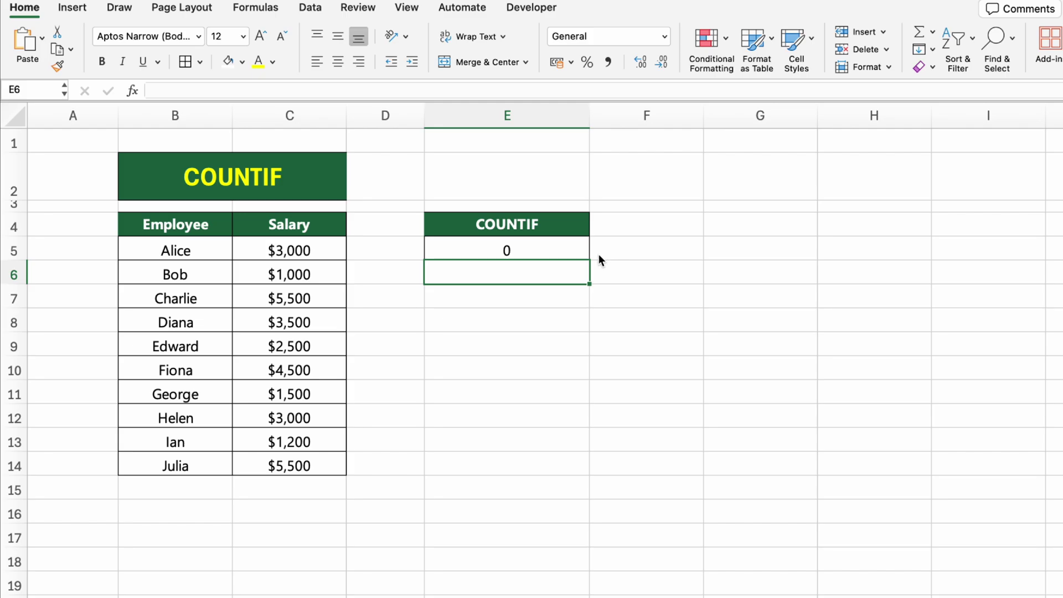
left_click(662, 310)
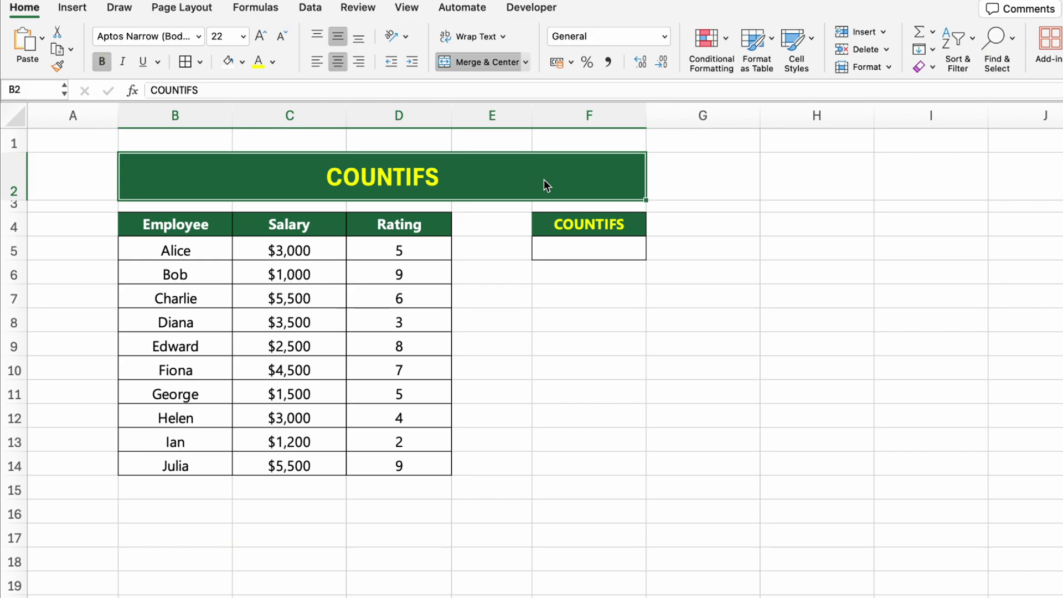
Enter =COUNTIFS(C5:C14, ">=2000", D5:D14, ">5") in F5, returning 4.
left_click(592, 244)
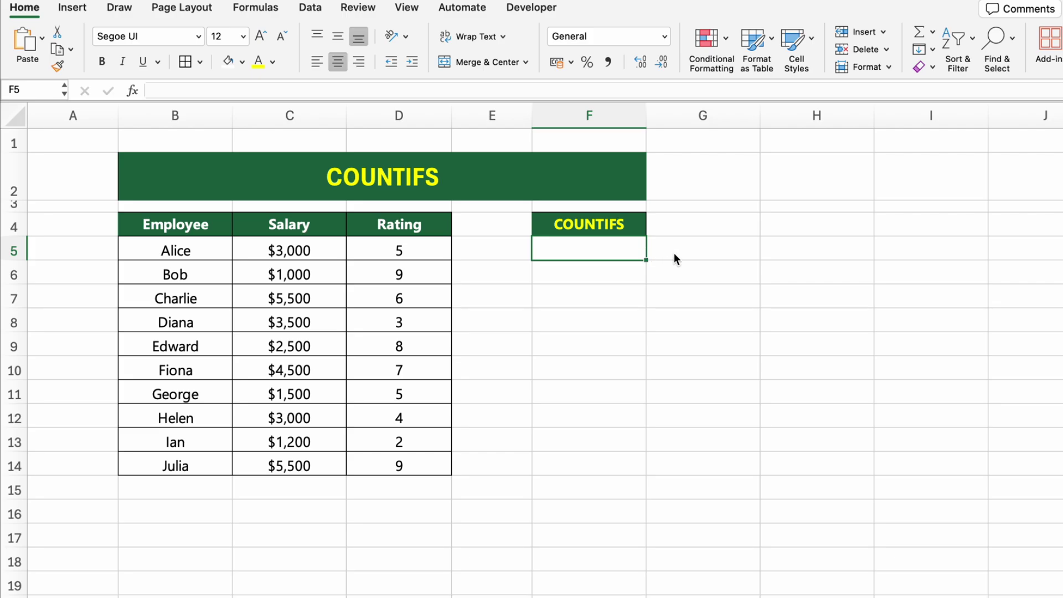
type("=COUNTIFS")
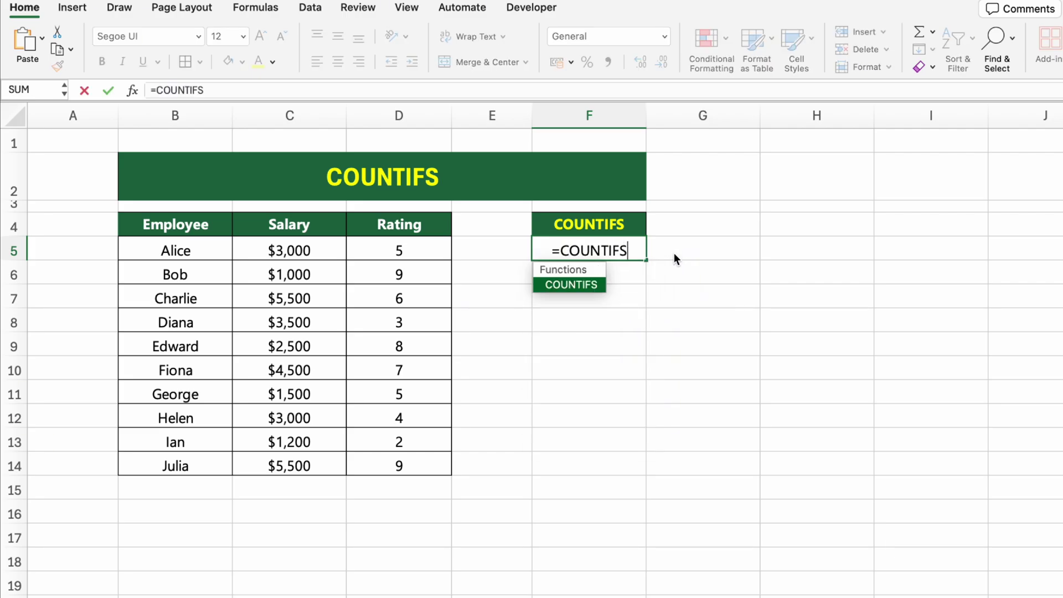
type("(")
left_click_drag(324, 254, 325, 457)
type(", ")
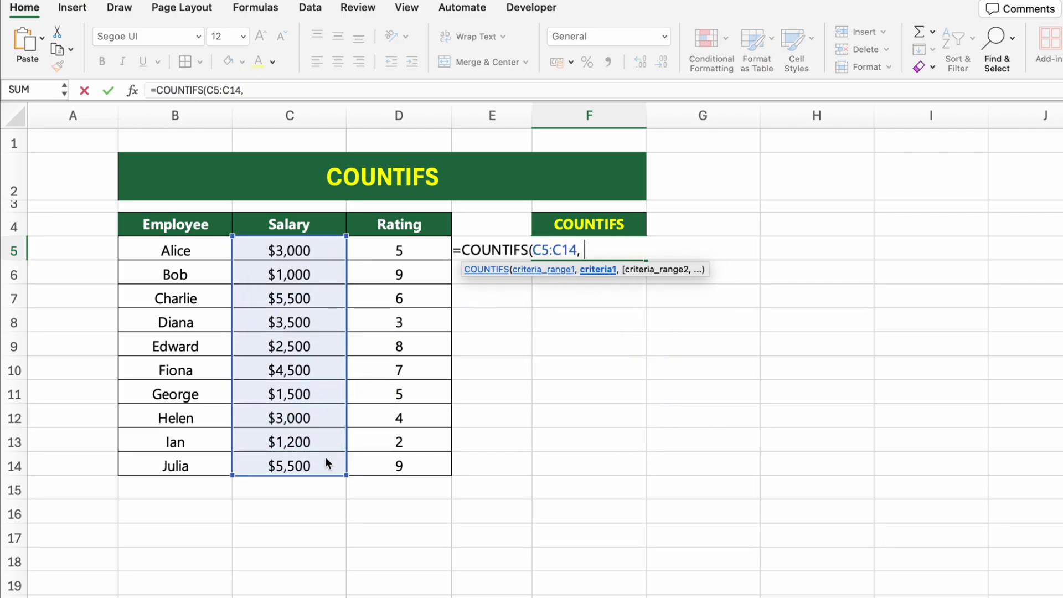
type("\">=2000")
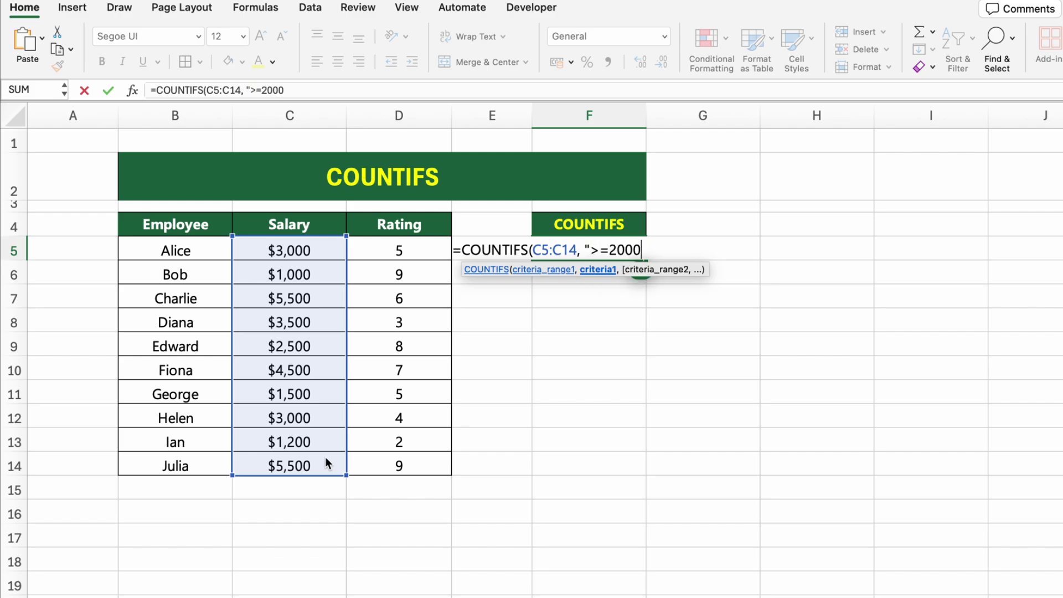
type("\",")
left_click_drag(417, 247, 418, 454)
type(", \">")
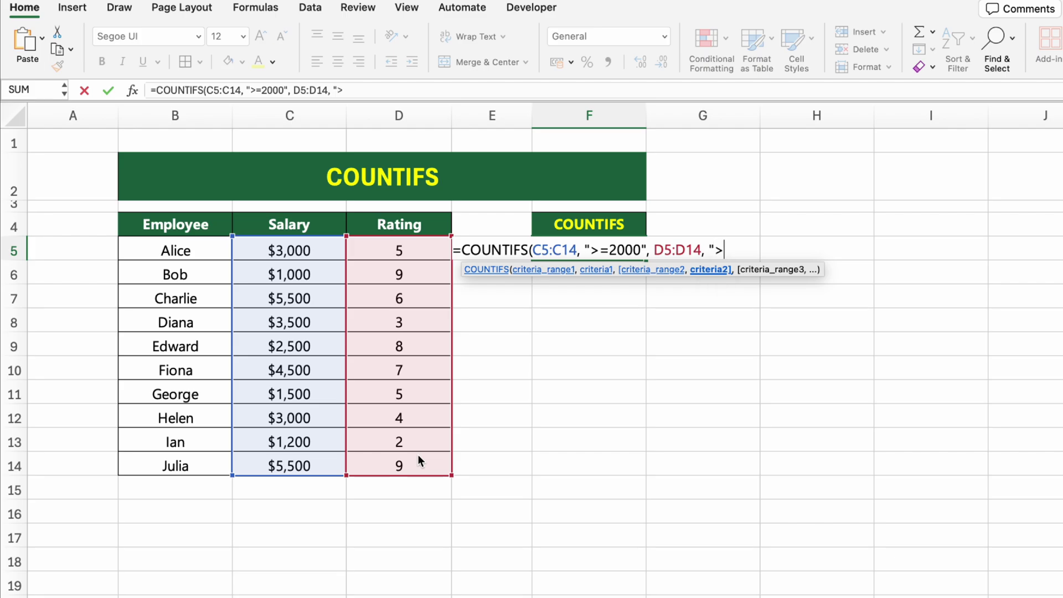
type("5\")")
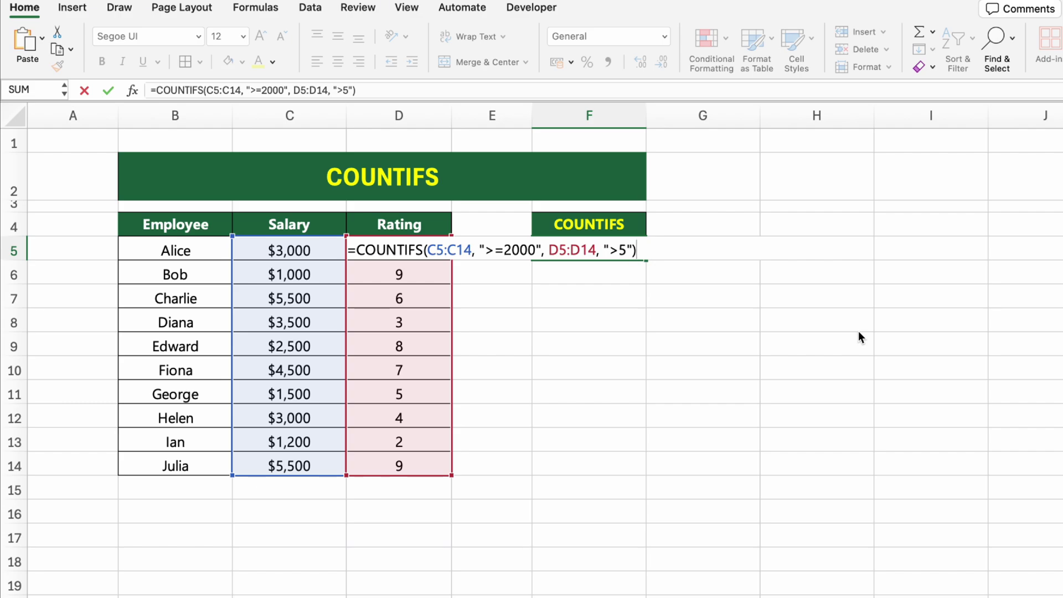
key("Return")
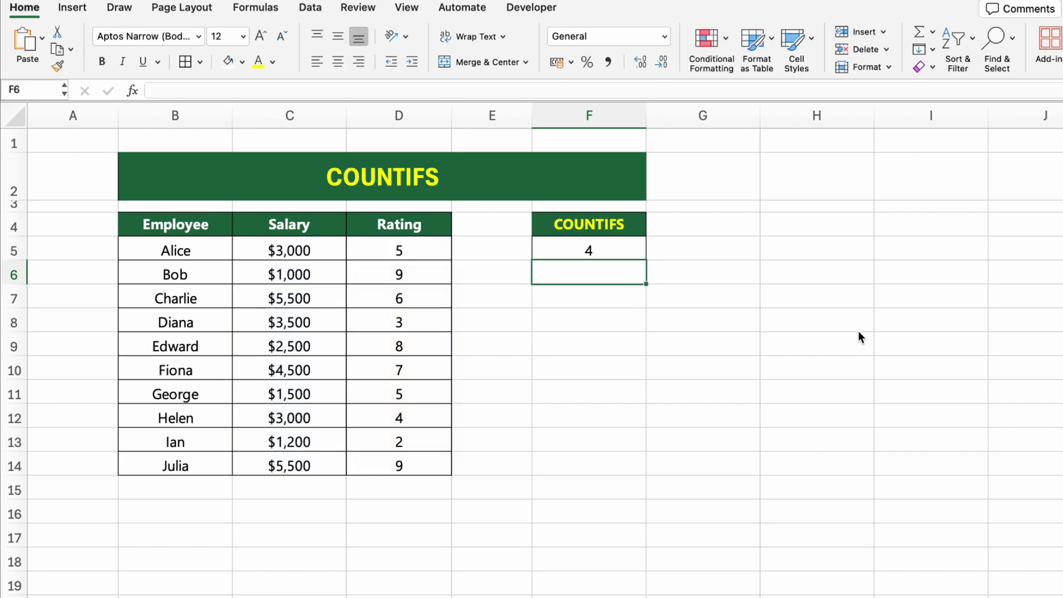
Edit the F5 COUNTIFS conditions to salary ">=3000" and rating ">4".
left_click(675, 247)
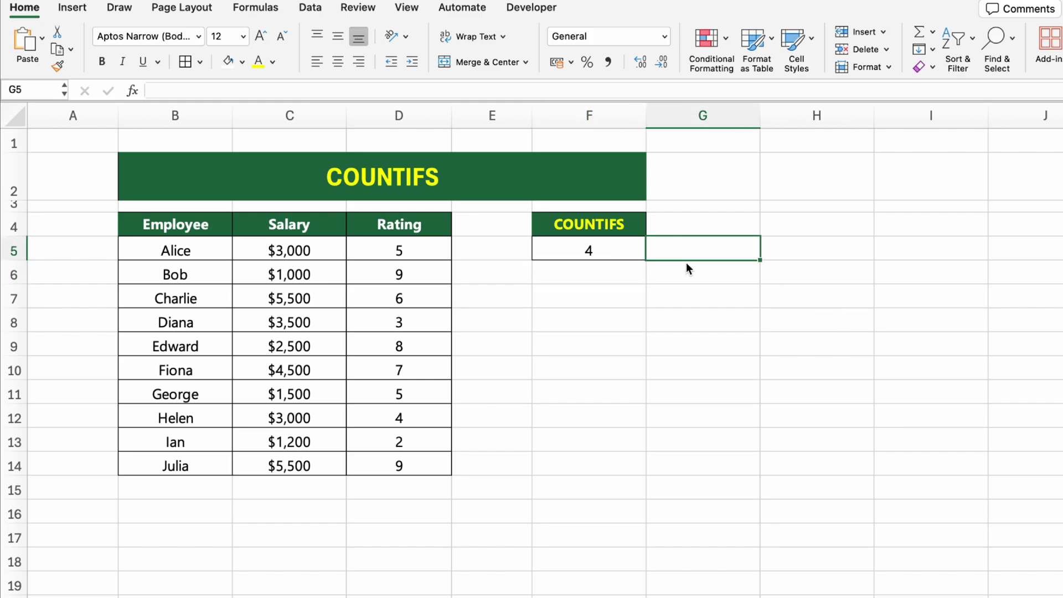
double_click(601, 251)
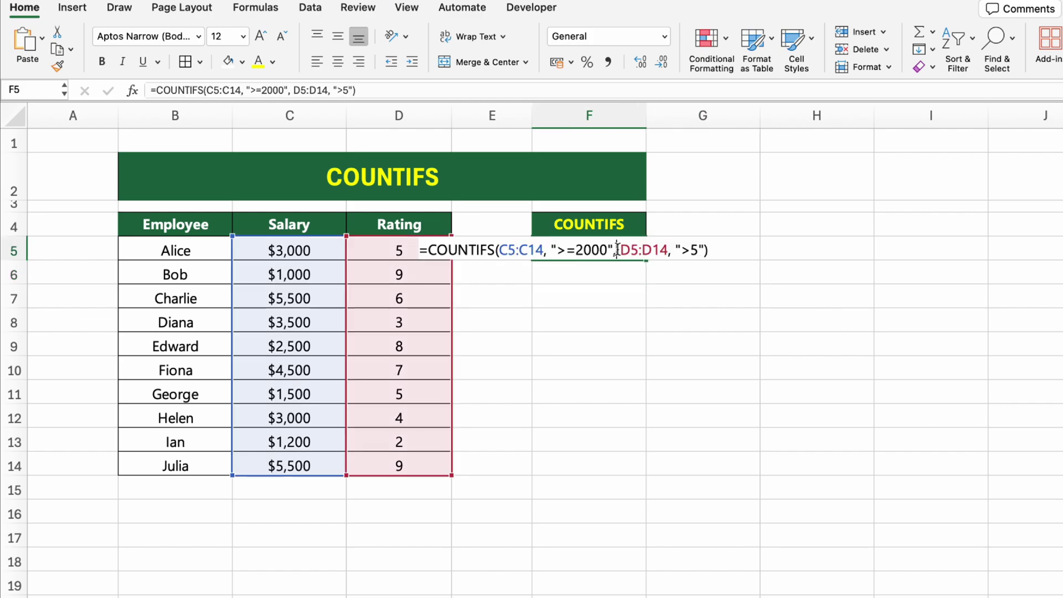
left_click(578, 251)
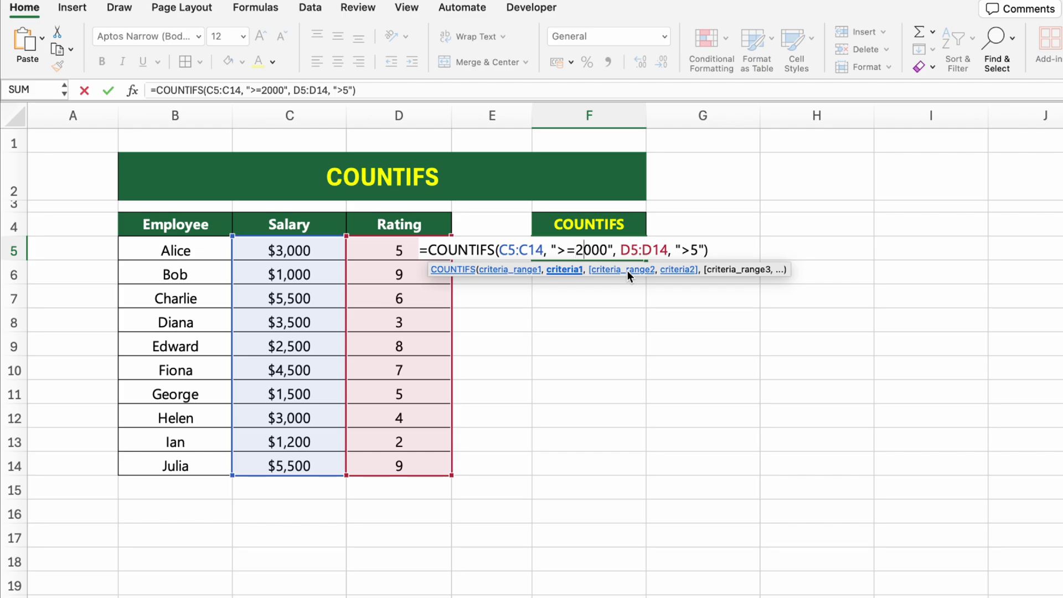
key("BackSpace")
type("3")
key("Right")
key("Right")
key("Right")
key("Right")
key("Right")
key("Right")
key("Right")
key("Right")
key("Right")
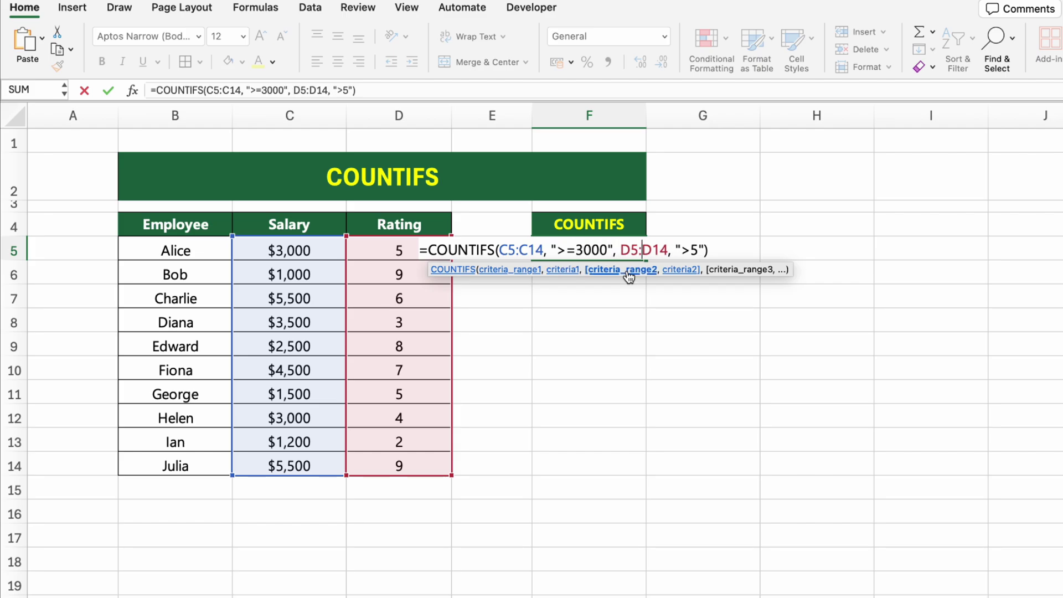
key("Right")
key("Right")
key("Right")
key("Right")
key("Right")
key("Right")
key("Right")
key("Right")
key("BackSpace")
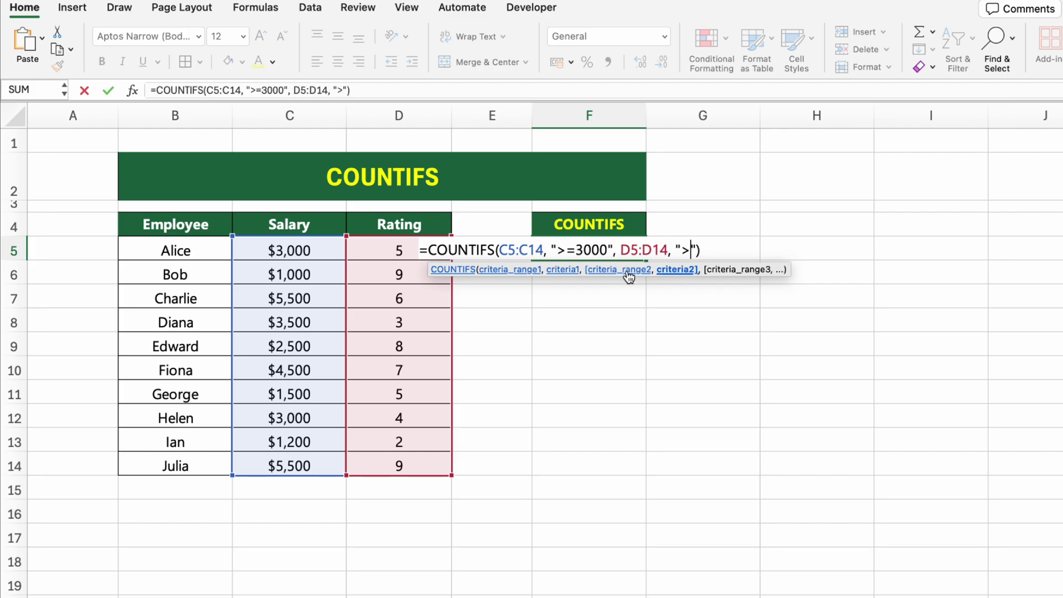
type("4")
key("Right")
key("Right")
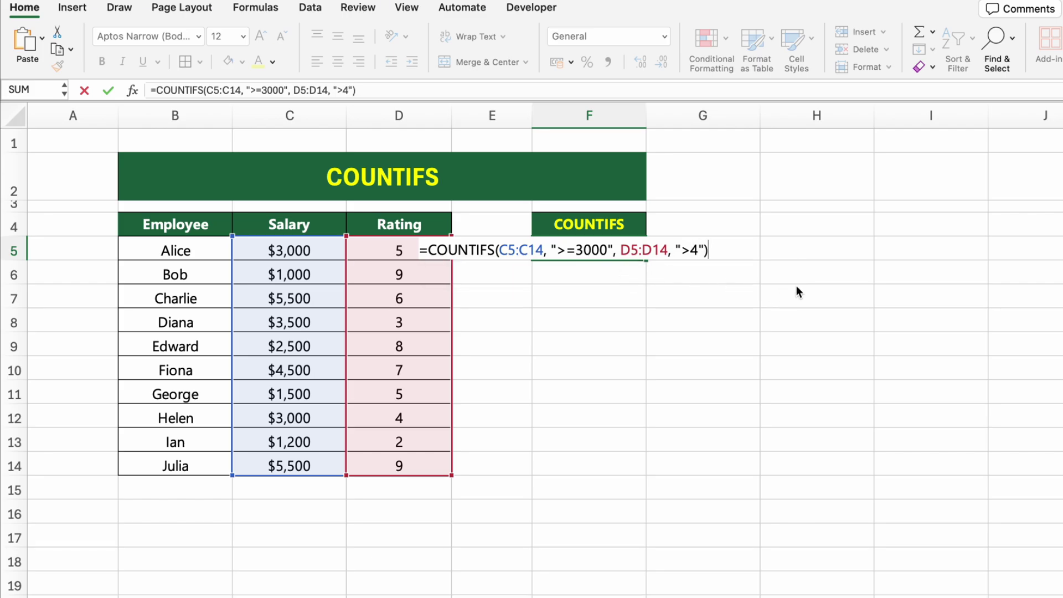
key("Return")
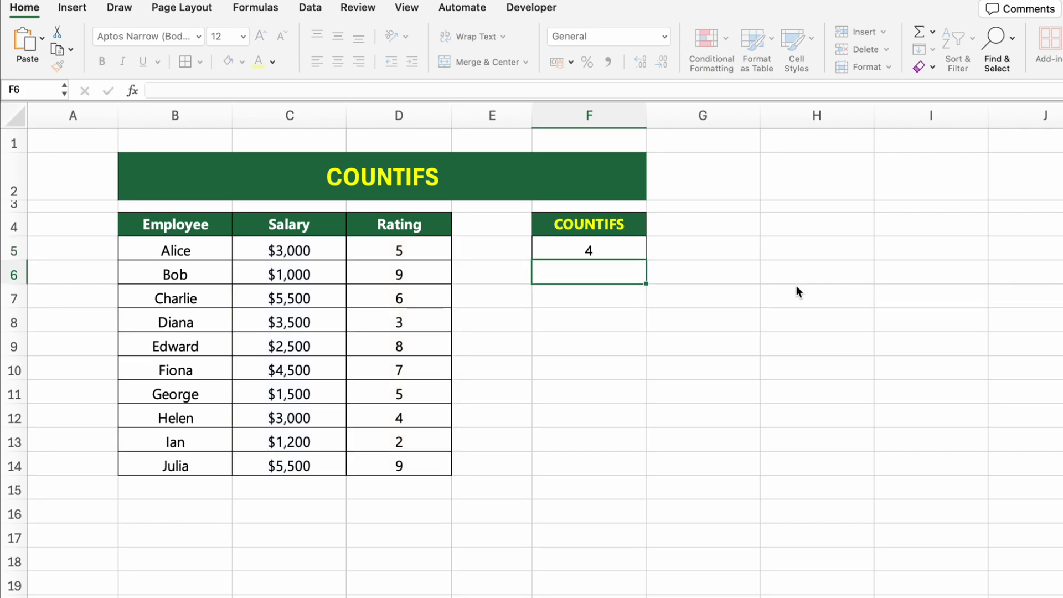
key("Down")
key("Down")
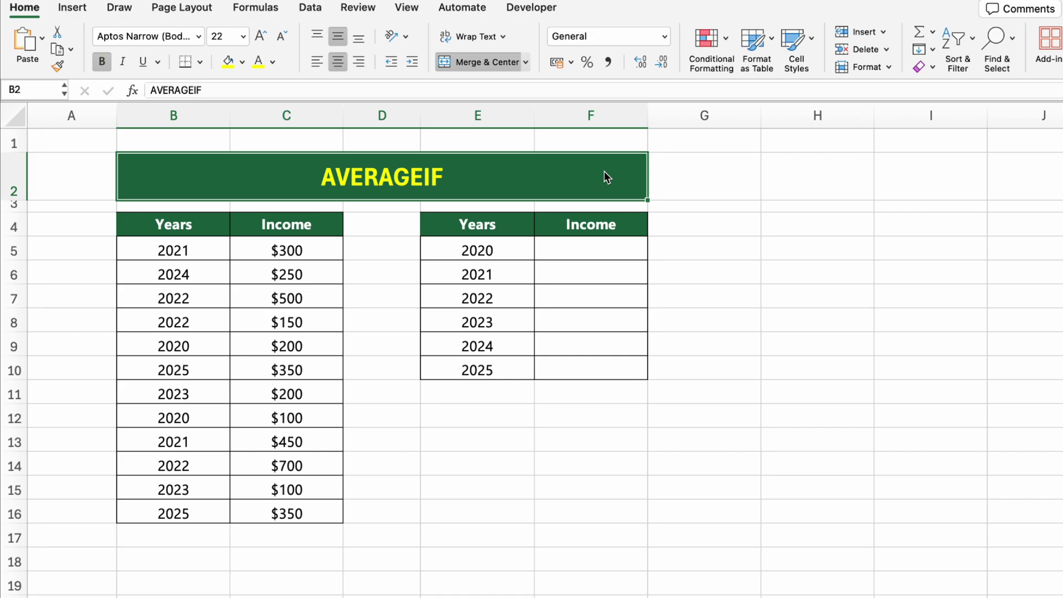
Enter =AVERAGEIF(B5:B16, E5, C5:C16) in F5 for the year 2020.
left_click(593, 247)
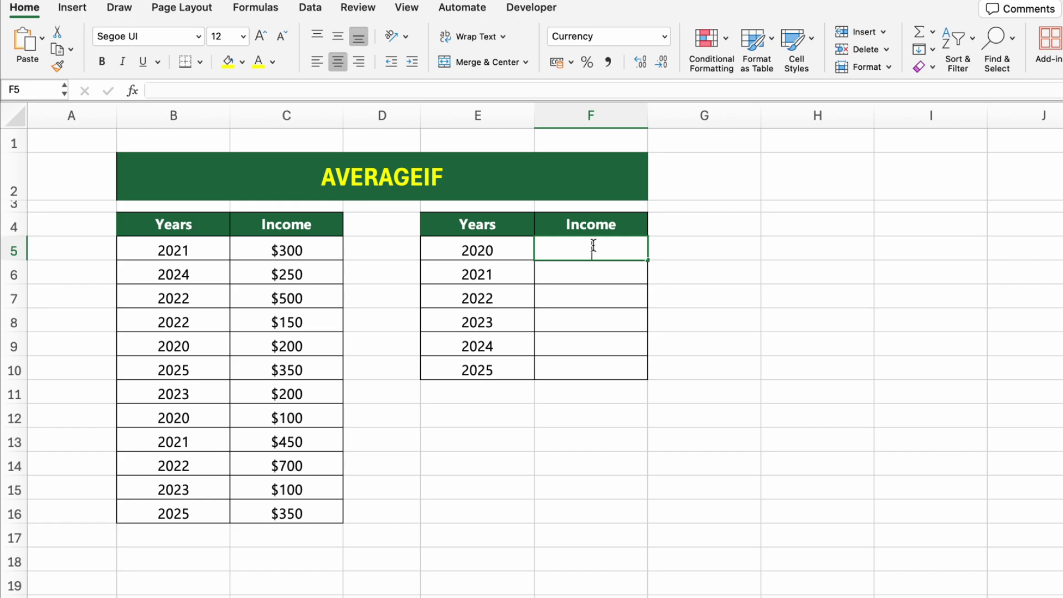
type("=AVERAGEIF(")
left_click_drag(173, 250, 194, 515)
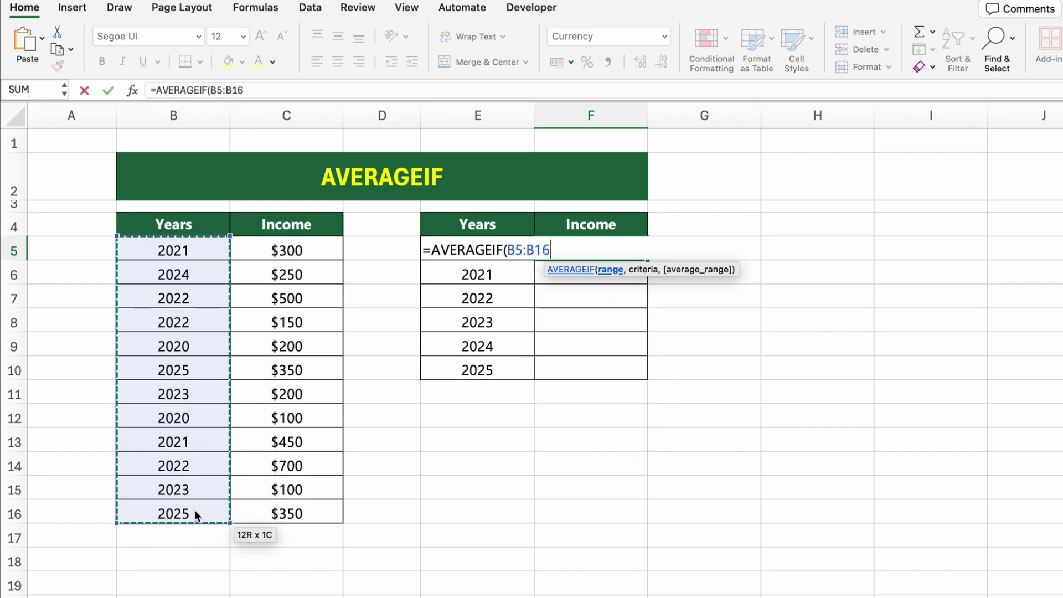
type(", E5,")
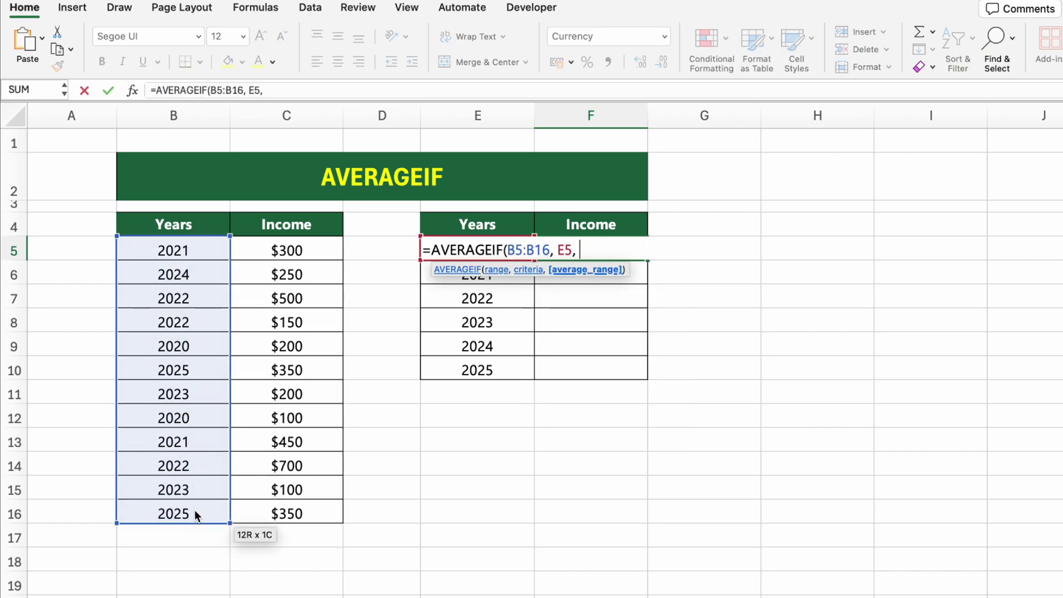
left_click_drag(287, 252, 327, 509)
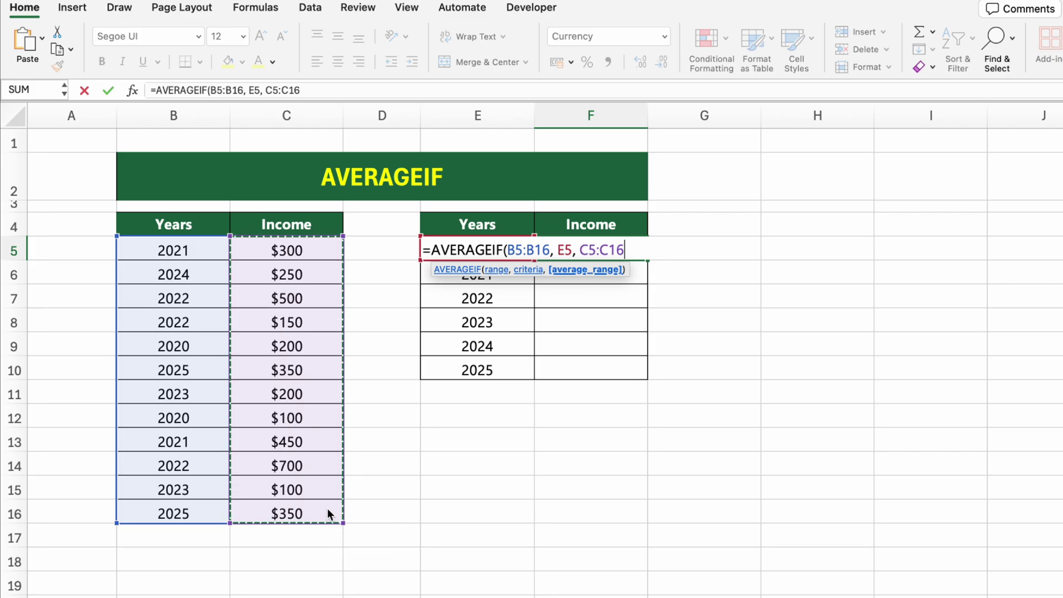
type(")")
Lock the ranges' rows as B$5:B$16 and C$5:C$16 in the F5 formula.
left_click(517, 249)
type("$")
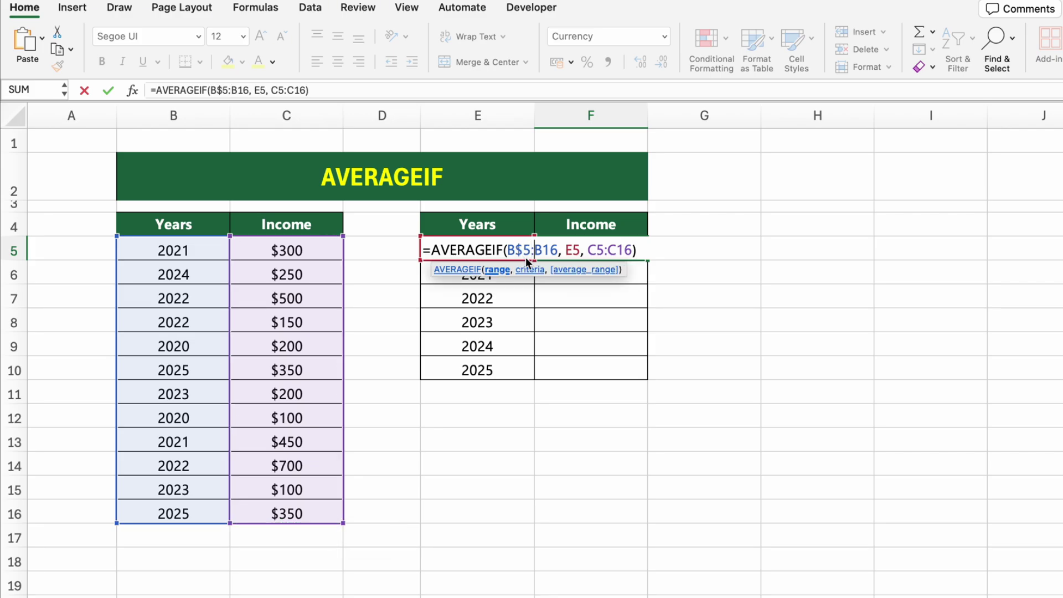
key("Right")
type("$")
key("Right")
key("Right")
key("Right")
key("Right")
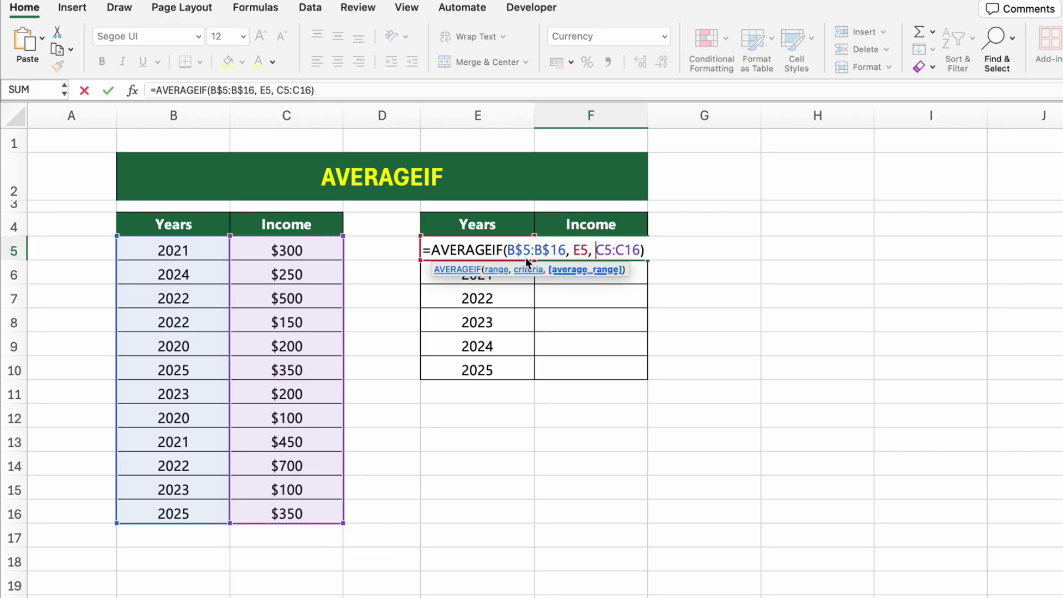
type("$")
key("Right")
key("Right")
key("Right")
key("Right")
key("Left")
type("$")
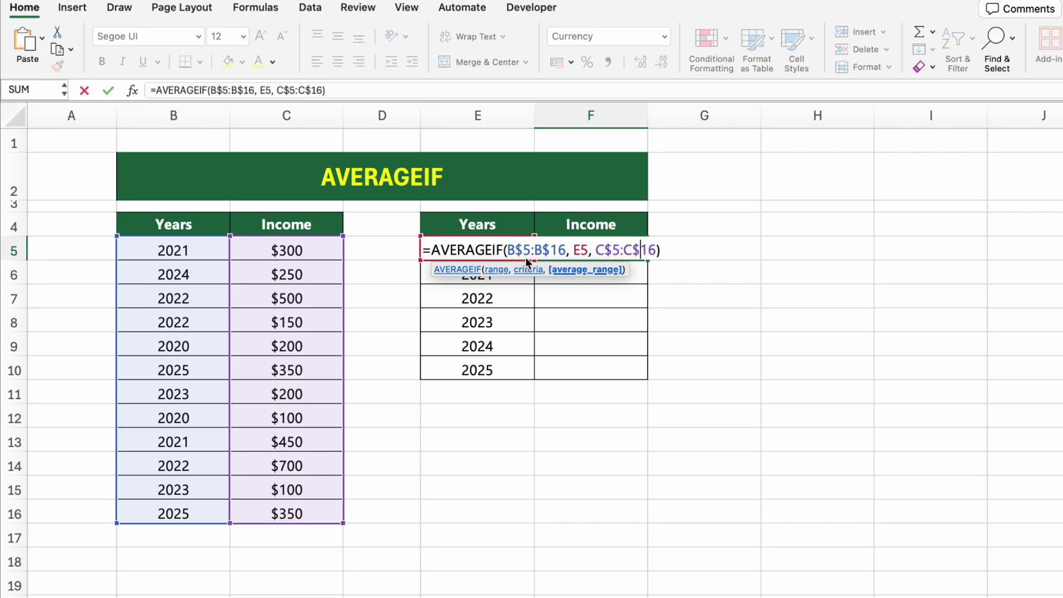
key("Return")
Fill the AVERAGEIF formula from F5 down to F10 for years 2020–2025.
left_click(636, 254)
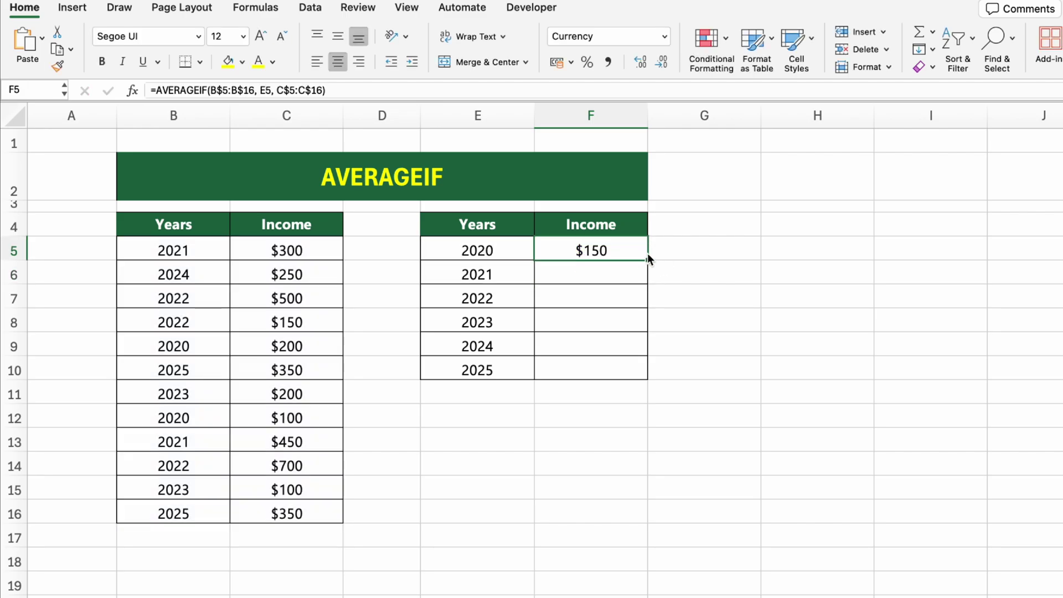
left_click_drag(649, 260, 652, 381)
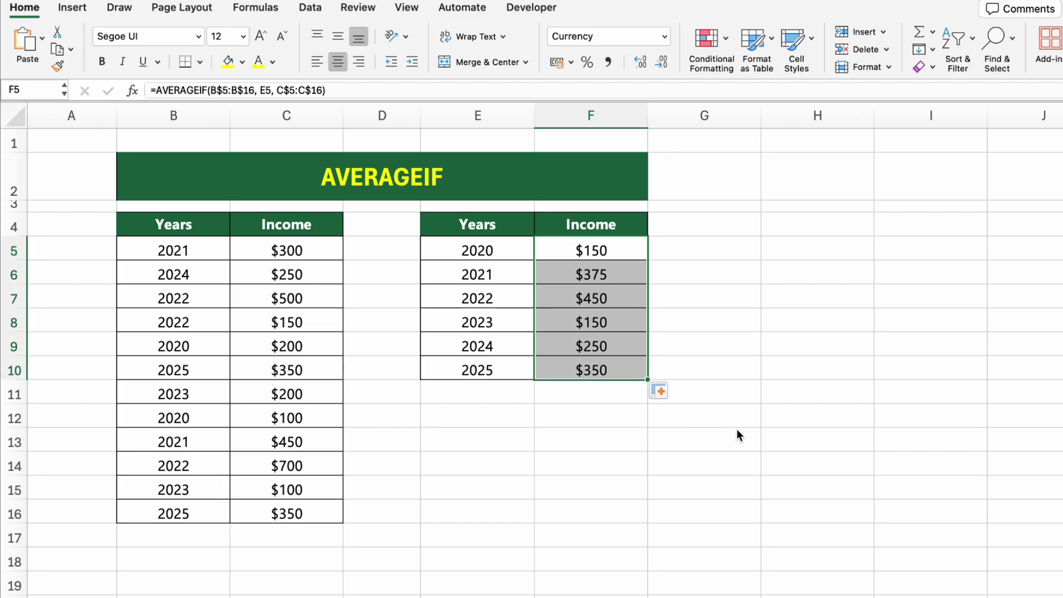
left_click(777, 471)
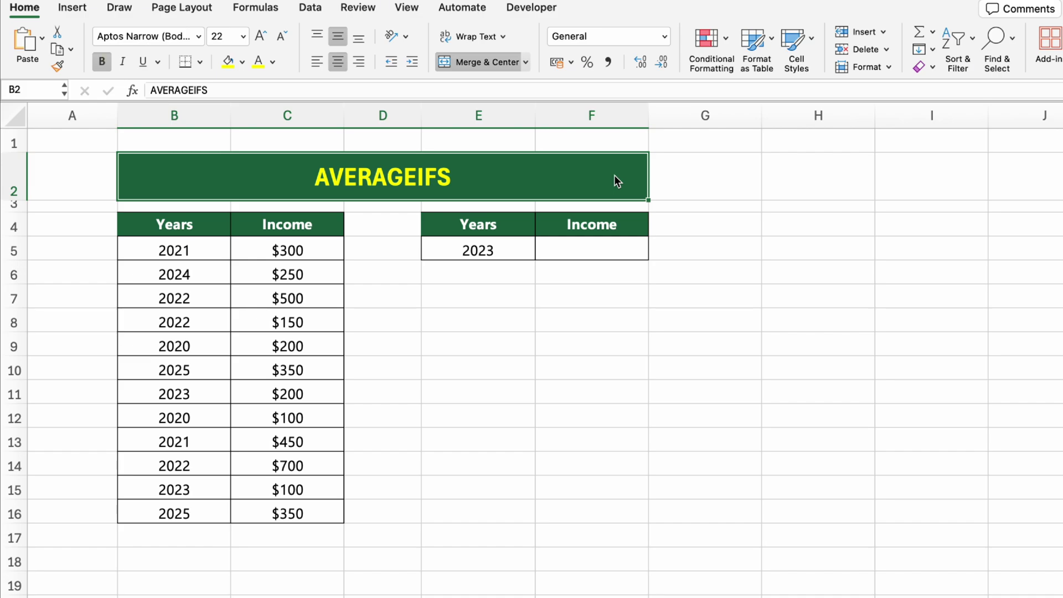
Enter =AVERAGEIFS(C5:C16, B5:B16, ">="&E5) in F5 to average Income from the E5 year onward.
left_click(592, 244)
type("=")
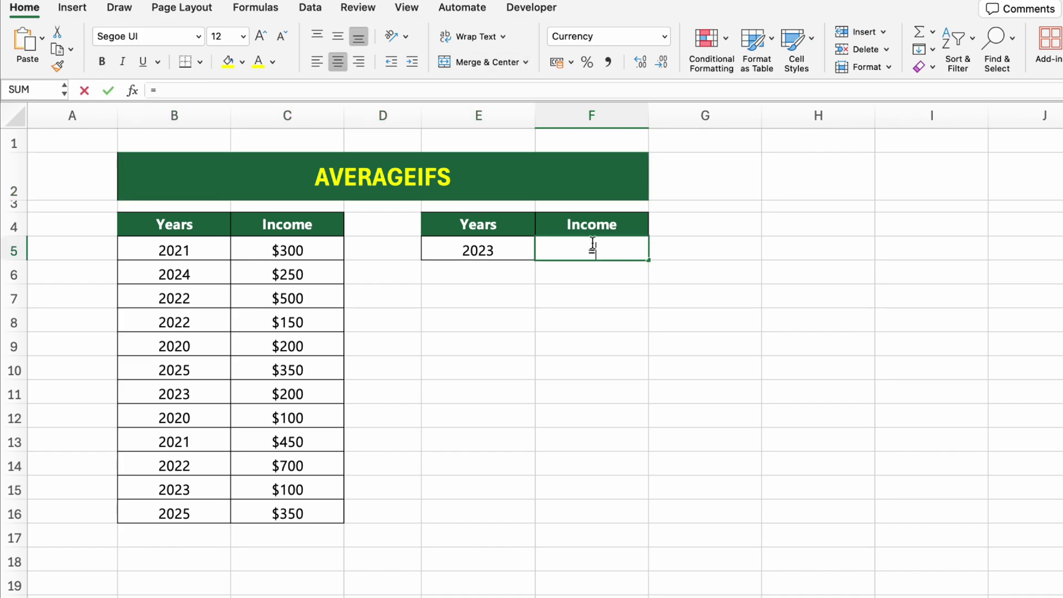
type("AVERAGEIFS(")
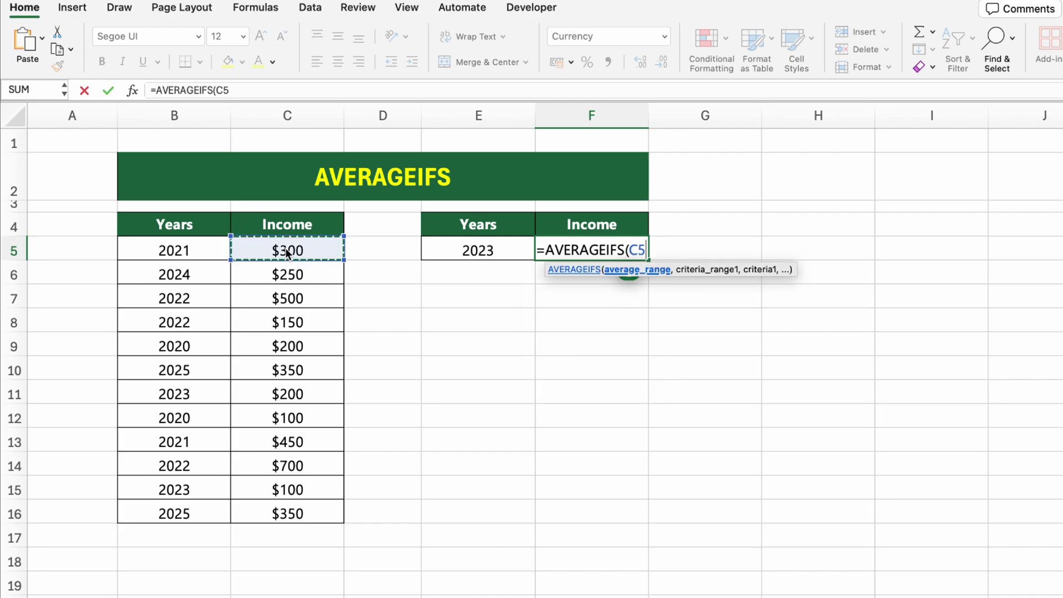
left_click_drag(285, 248, 287, 515)
type(",")
left_click_drag(175, 251, 209, 510)
type(", \">=\" & E5)")
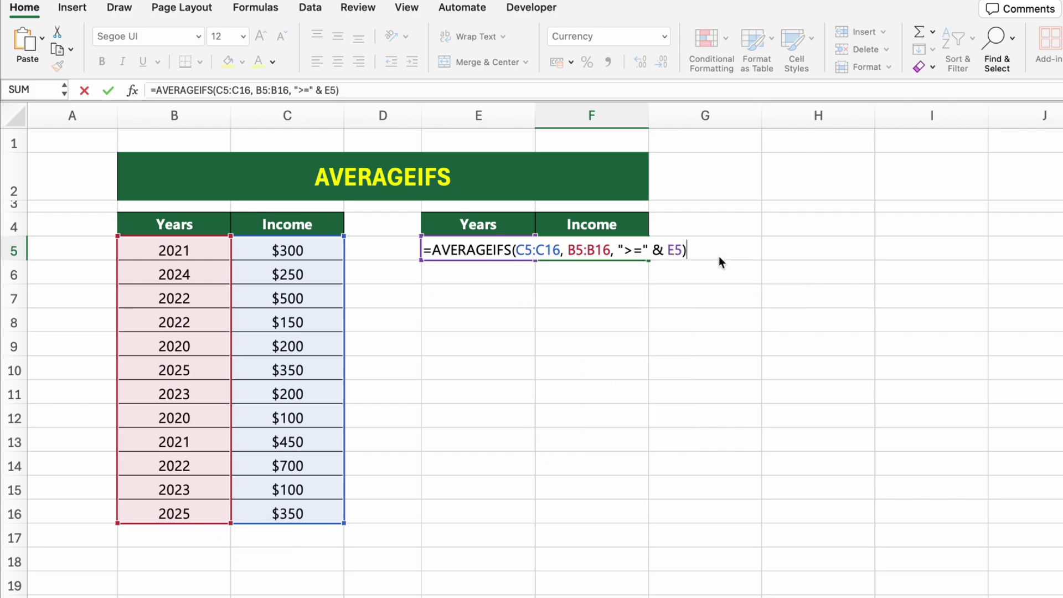
key("Return")
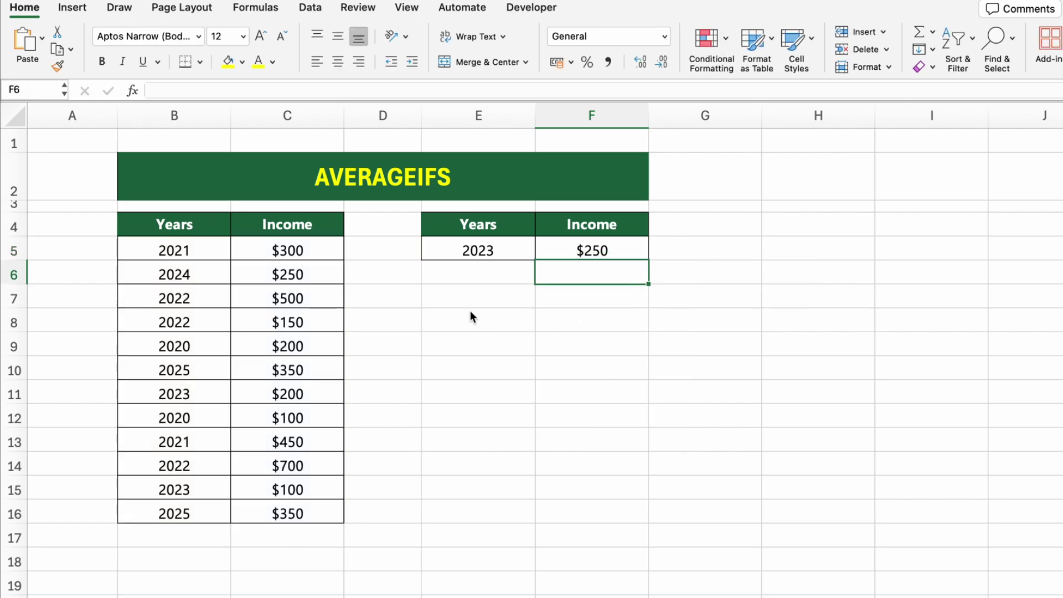
Try years 2025 and 2021 in E5, finally setting 2024 so F5 shows $317.
left_click(480, 257)
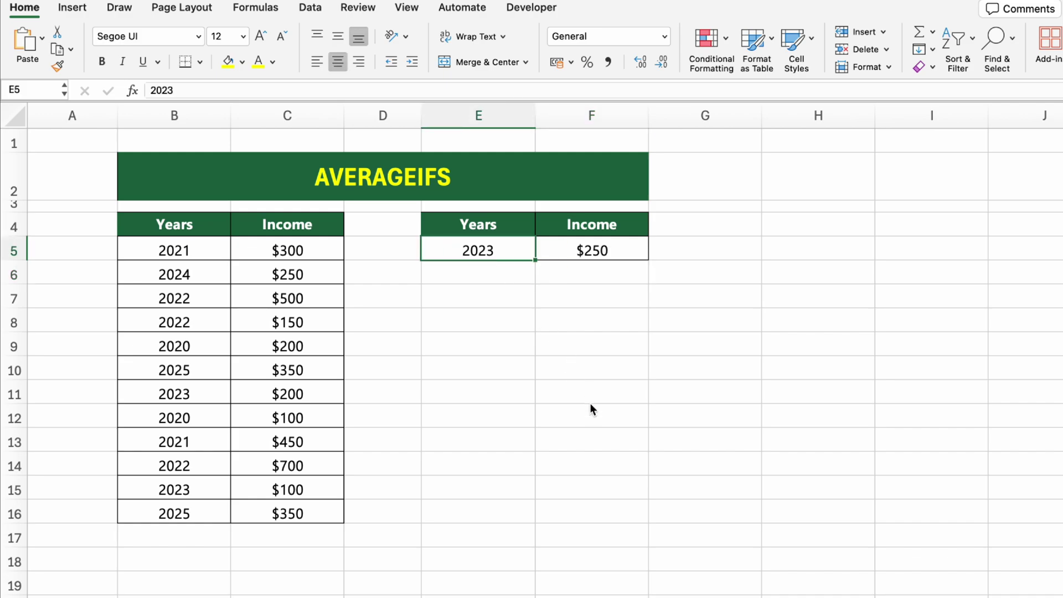
type("2025")
key("Return")
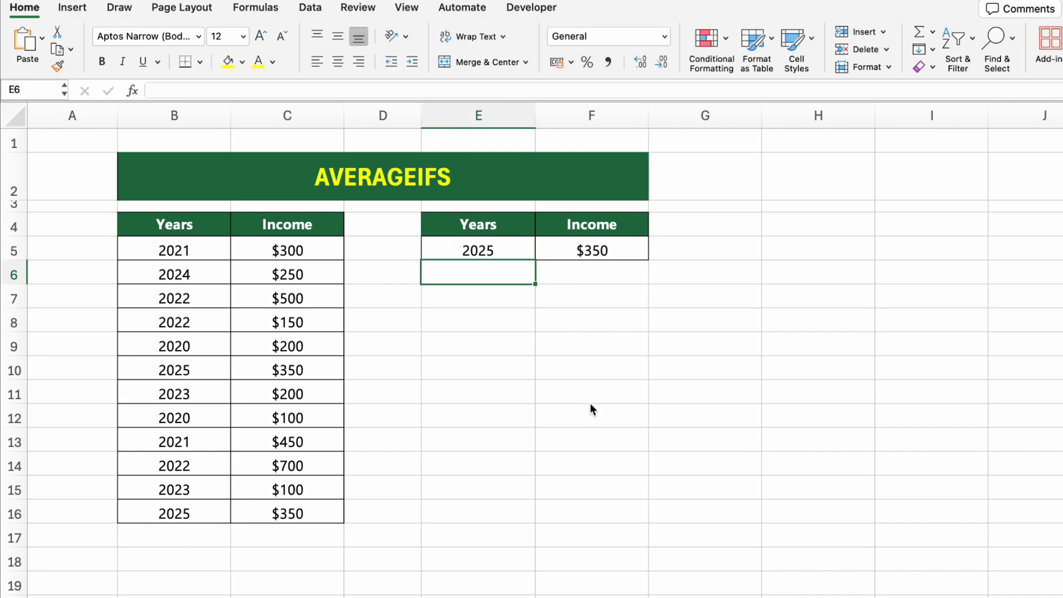
left_click(523, 257)
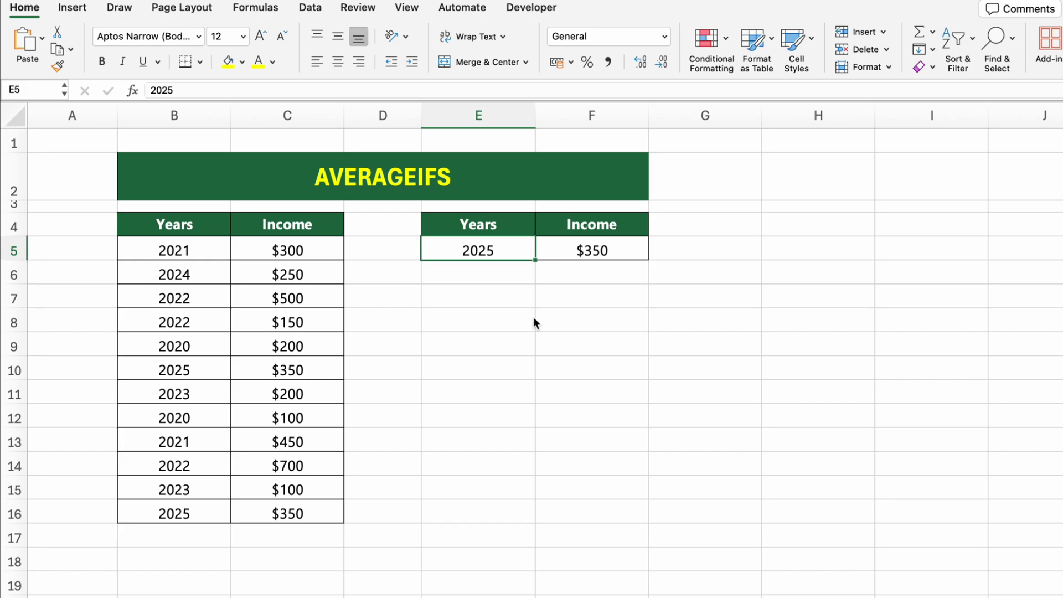
type("2021")
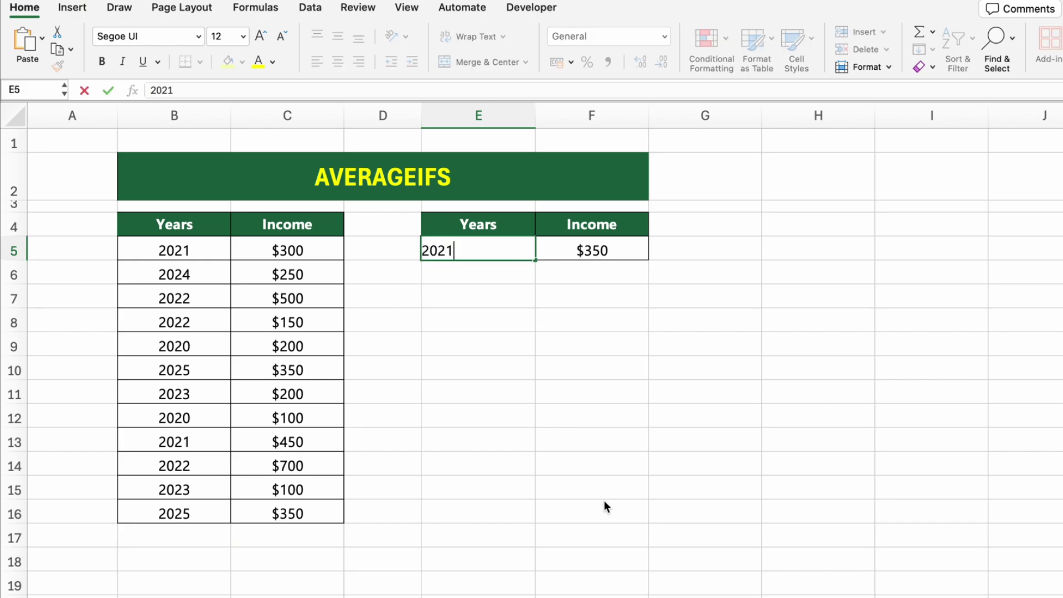
key("Return")
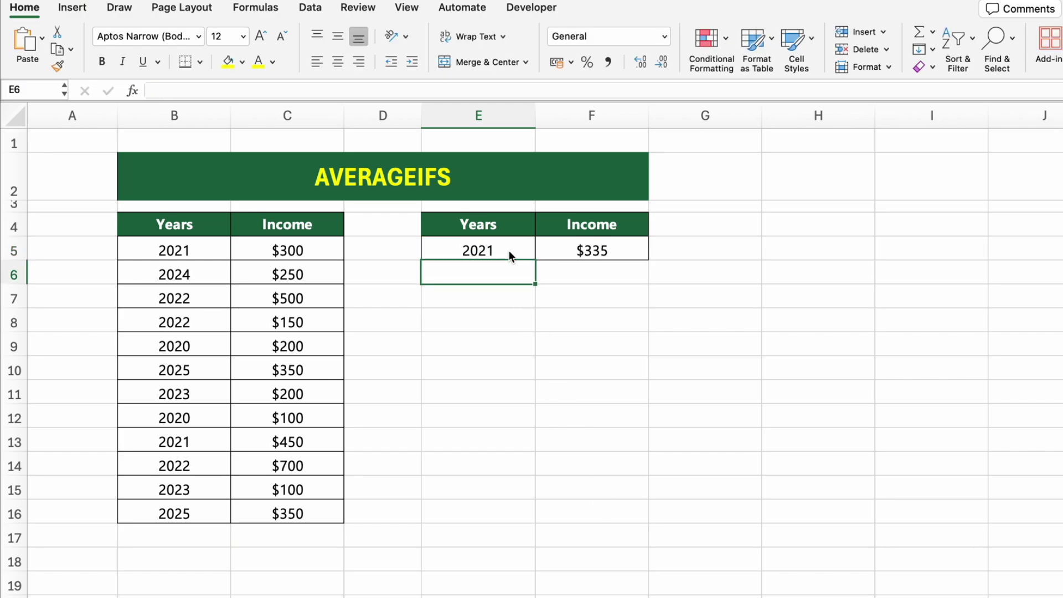
left_click(508, 252)
type("202")
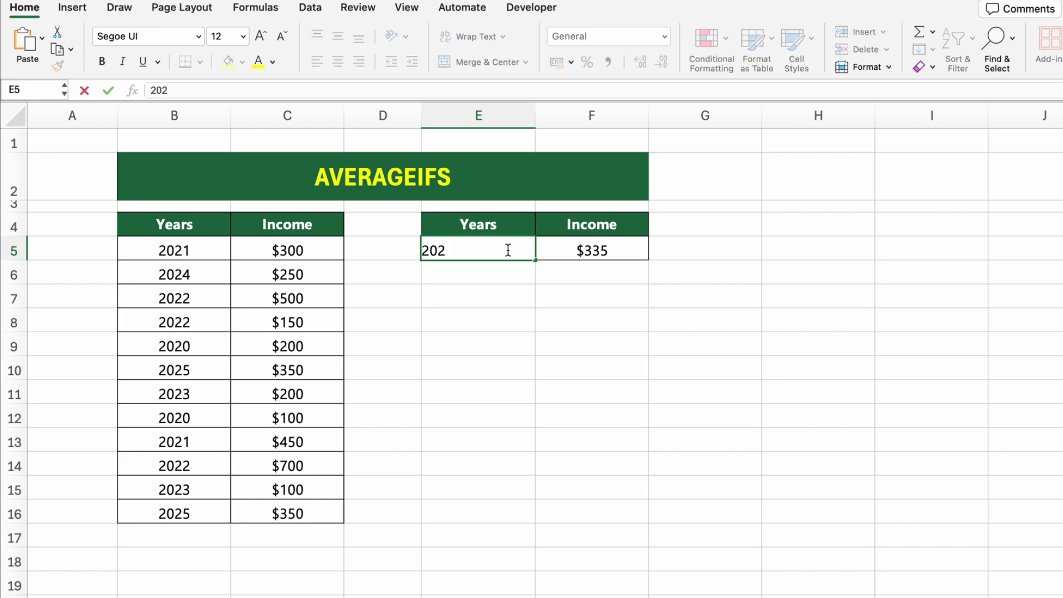
type("4")
key("Return")
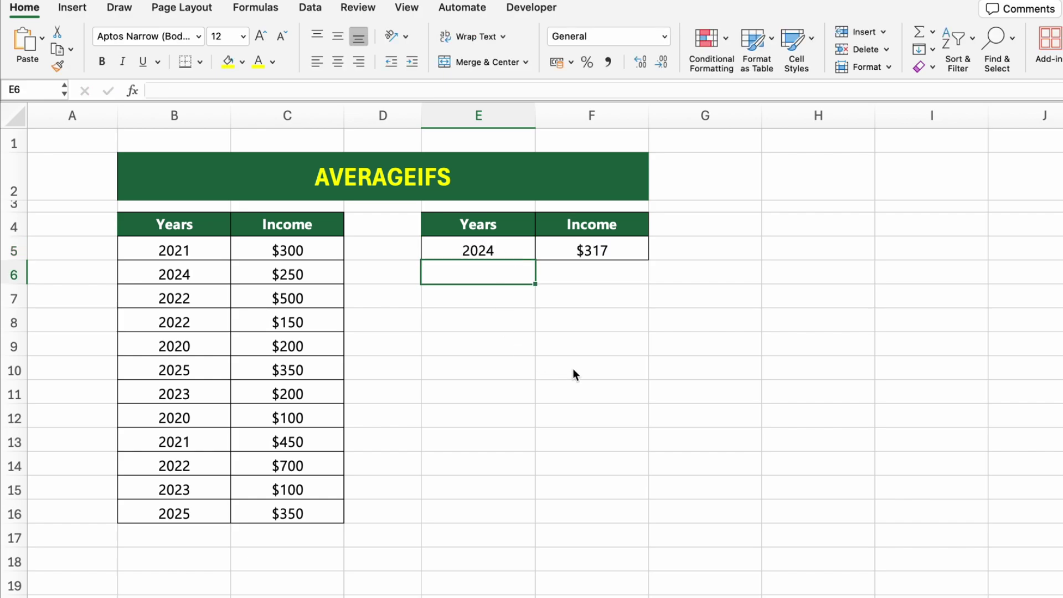
left_click(677, 321)
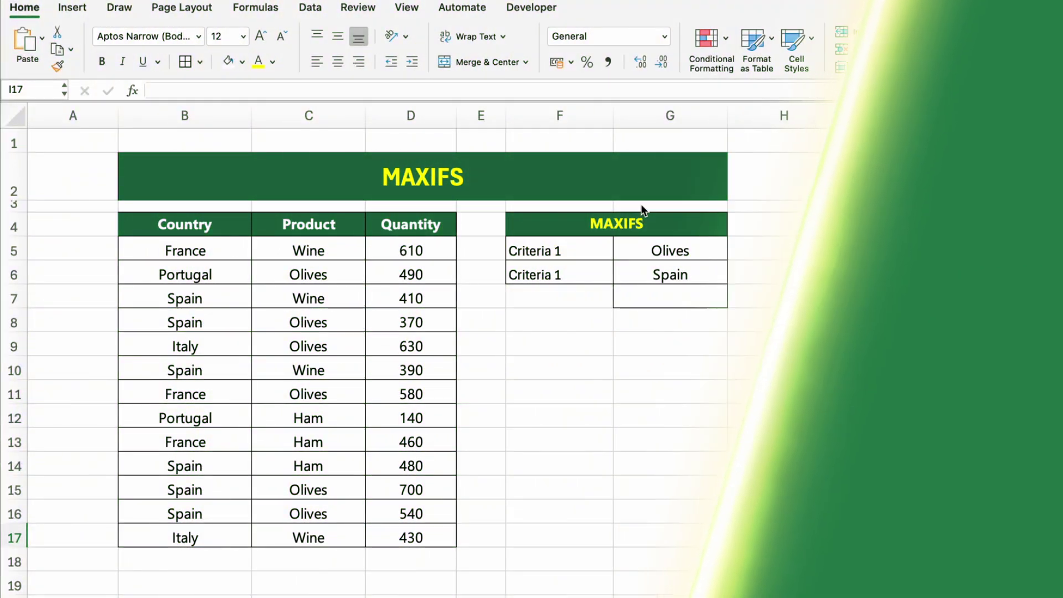
Select the merged MAXIFS title on the Country, Product and Quantity sheet.
left_click(659, 182)
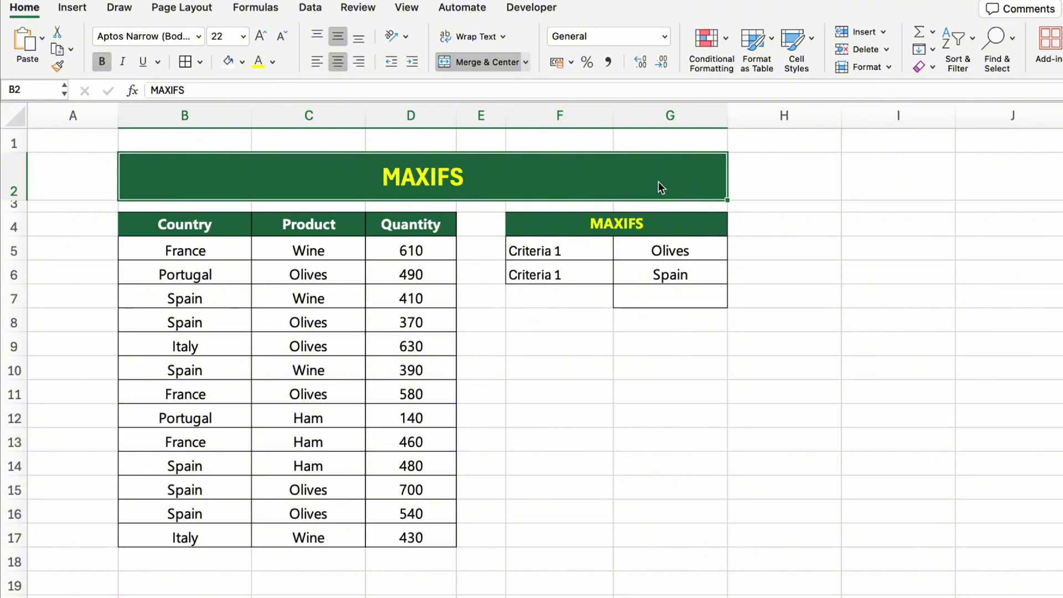
Start =MAXIFS in G7 with max range D5:D17 and Product range C5:C17 matching G5.
left_click(671, 298)
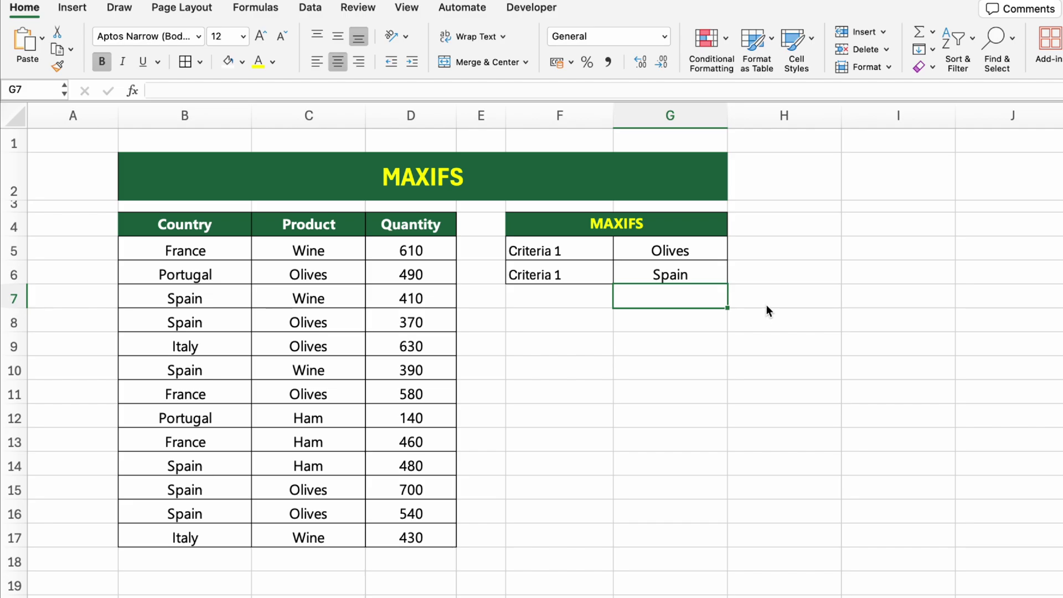
type("=MAXIFS(")
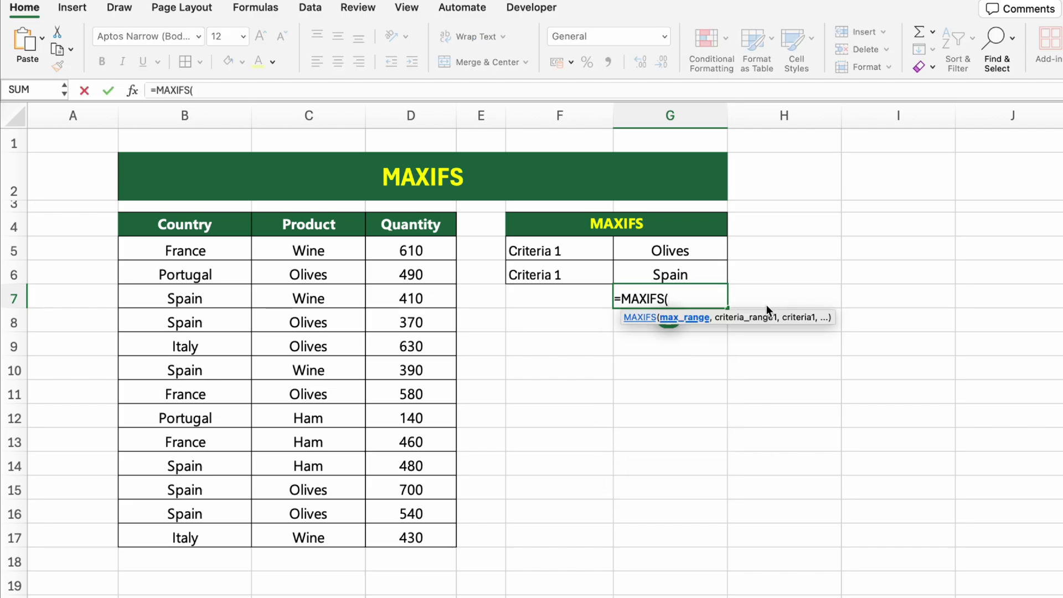
left_click_drag(431, 251, 429, 526)
type(",")
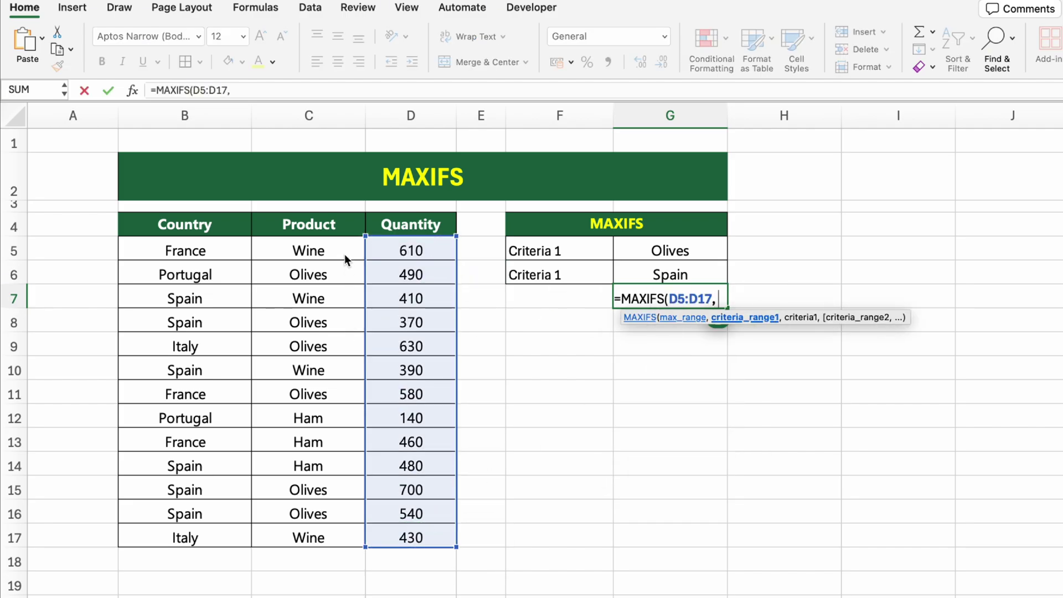
left_click_drag(344, 254, 340, 533)
type(",")
left_click(703, 250)
type(", G5,")
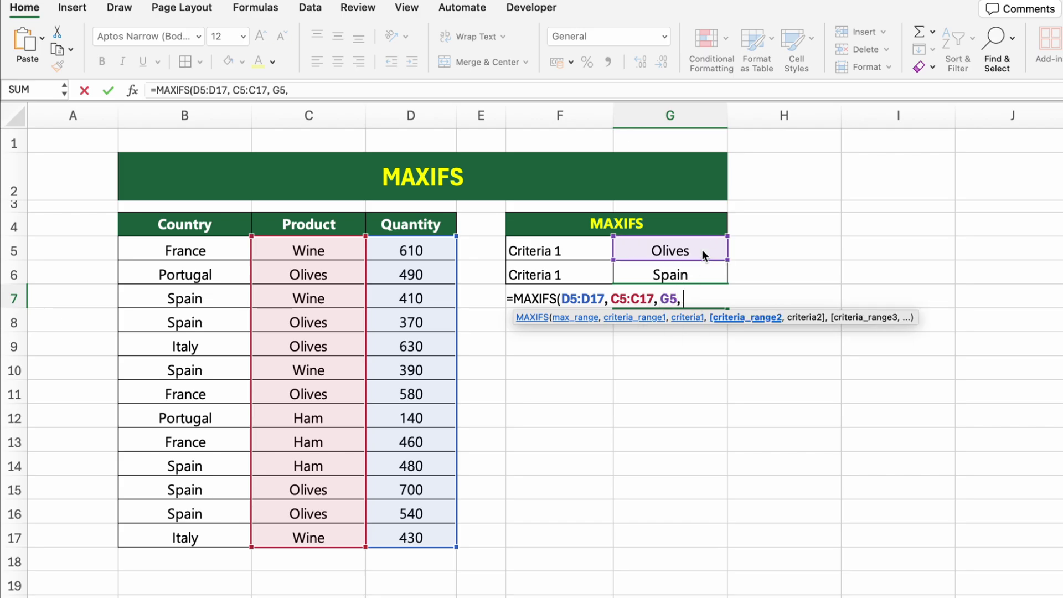
Add Country range B5:B17 matching G6 and finish the formula, giving 700.
left_click_drag(244, 250, 223, 533)
type(",")
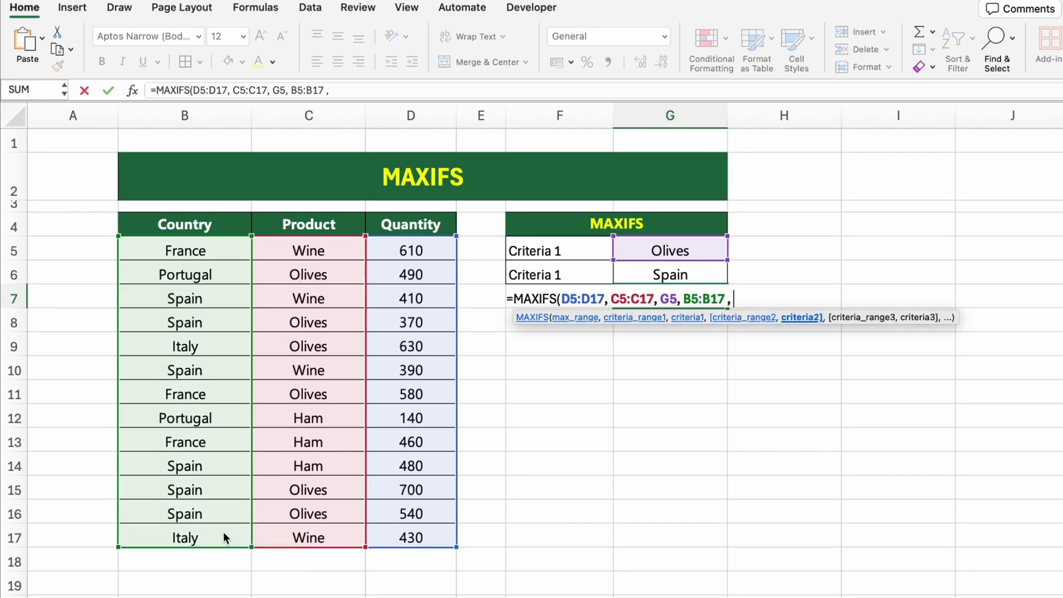
left_click(665, 277)
type(")")
key("Return")
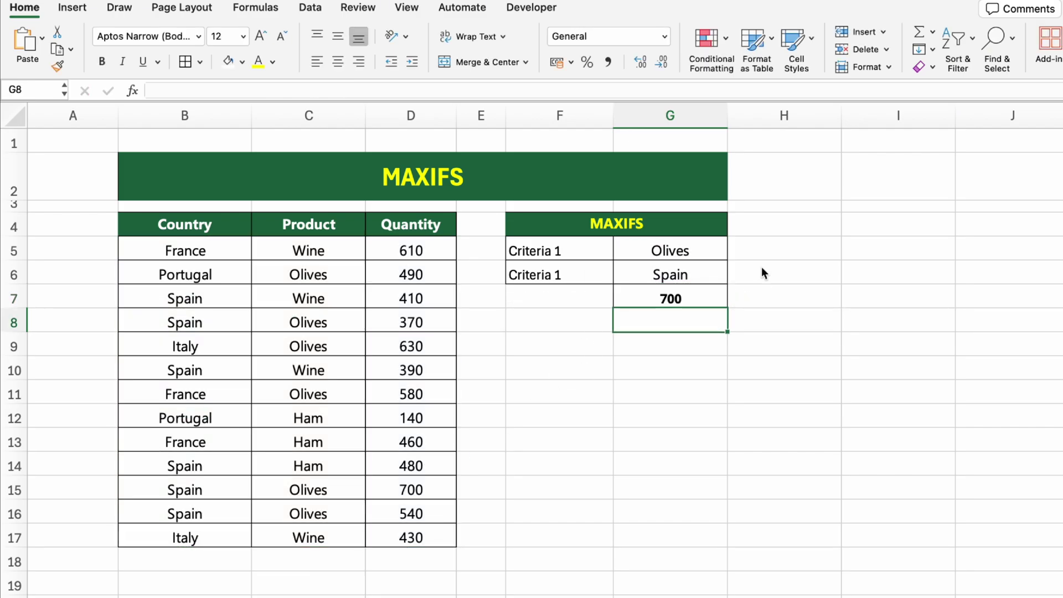
left_click(790, 324)
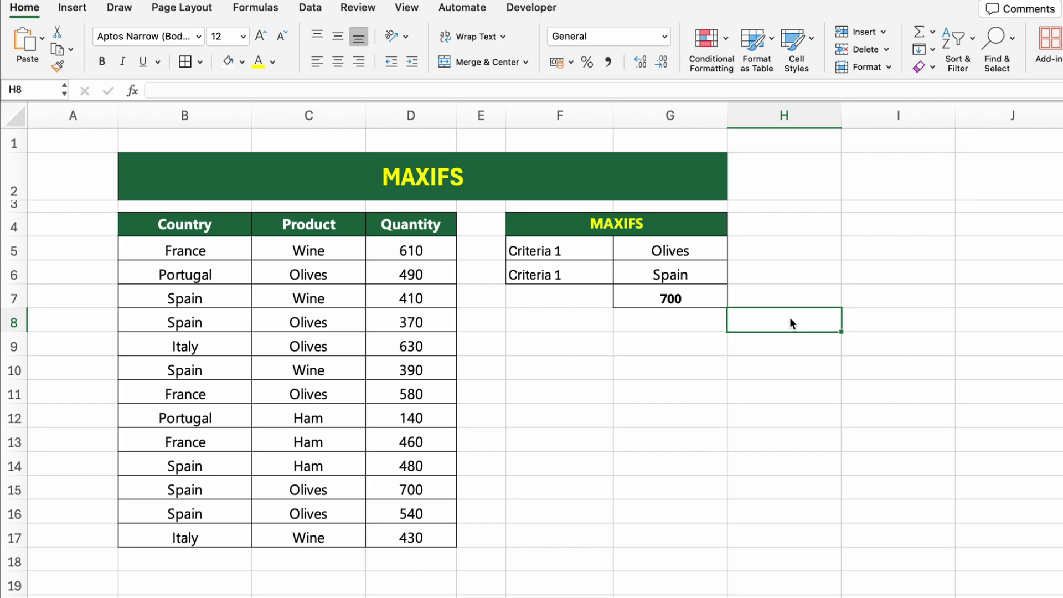
key("Left")
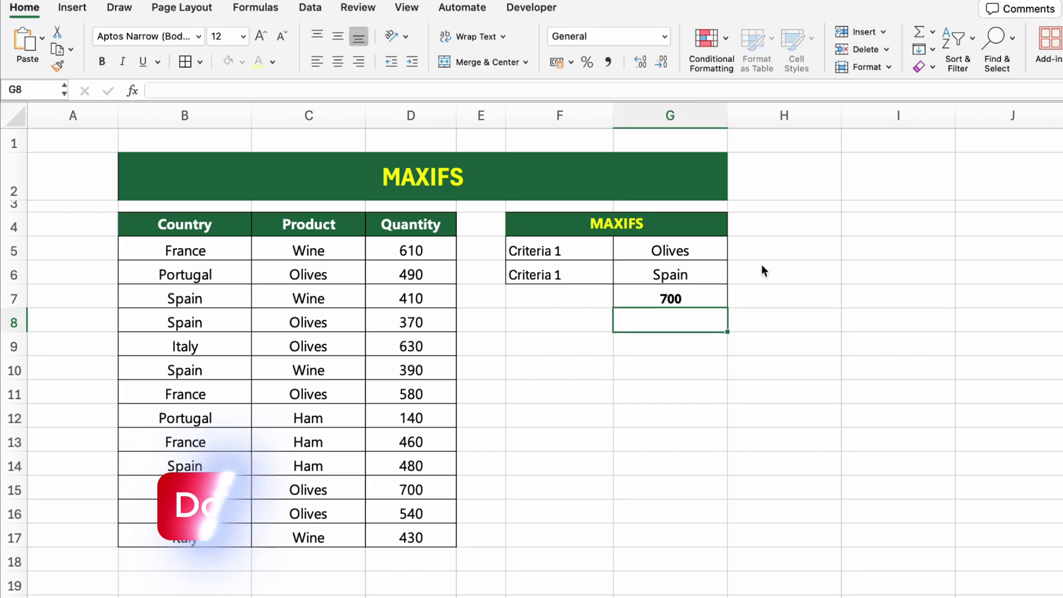
left_click(790, 320)
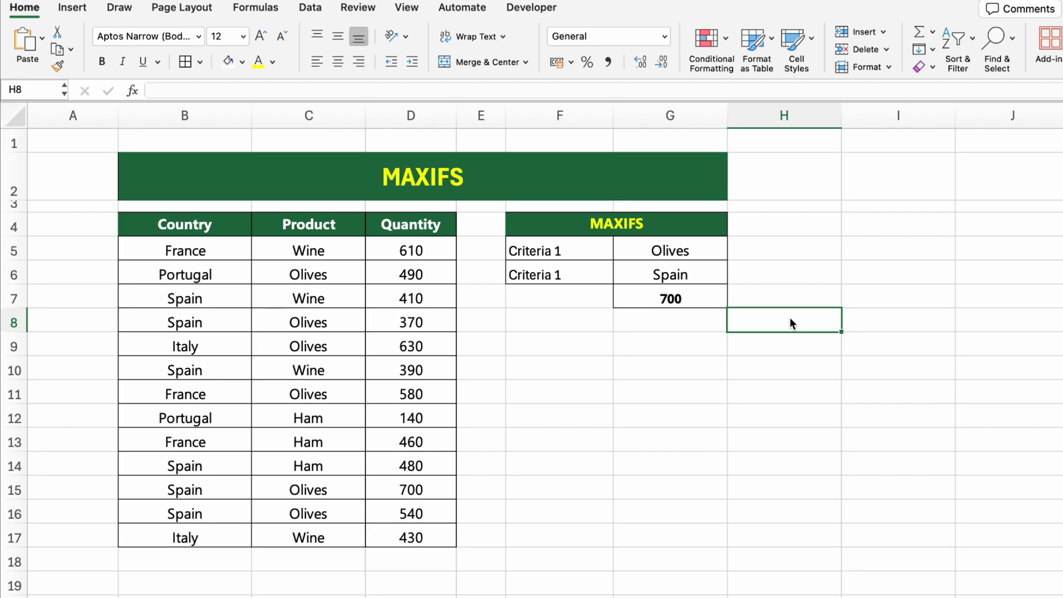
Set the MAXIFS criteria to Wine in G5 and Italy in G6, making the maximum 430.
left_click(693, 250)
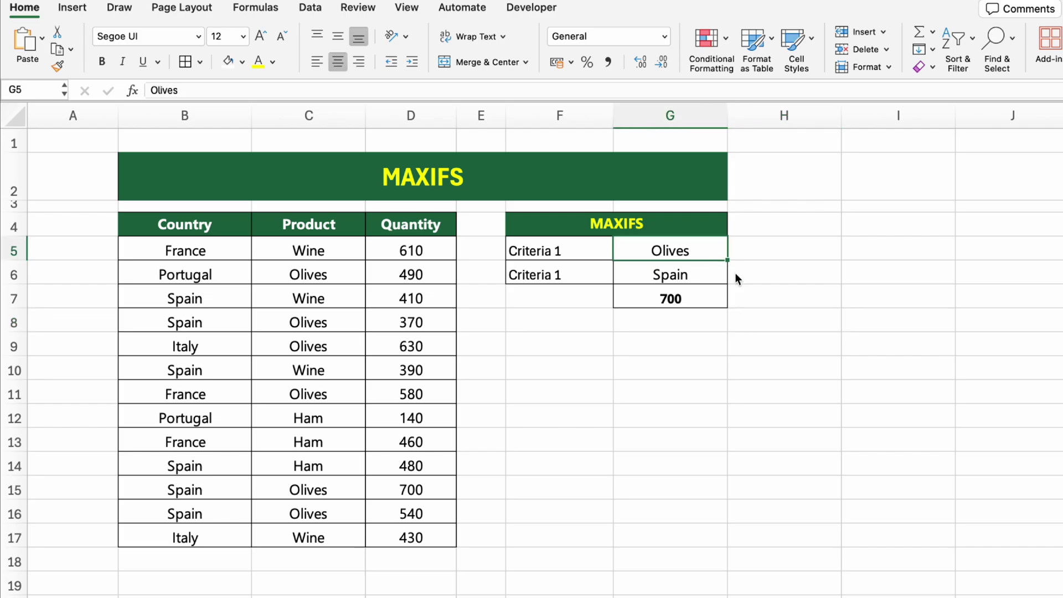
type("Wine")
key("Return")
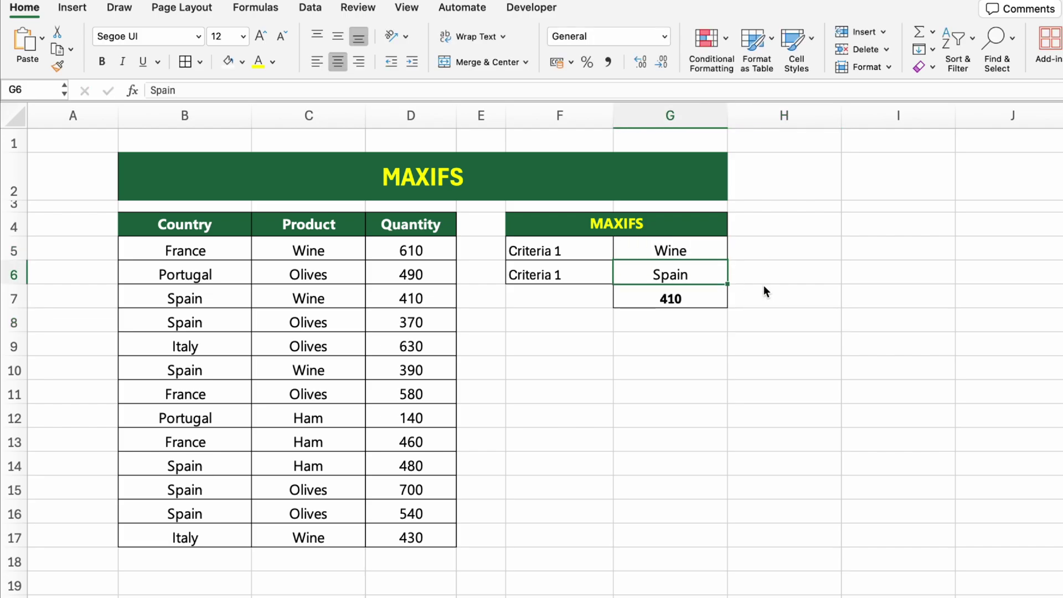
left_click(750, 294)
left_click(704, 268)
type("Italy")
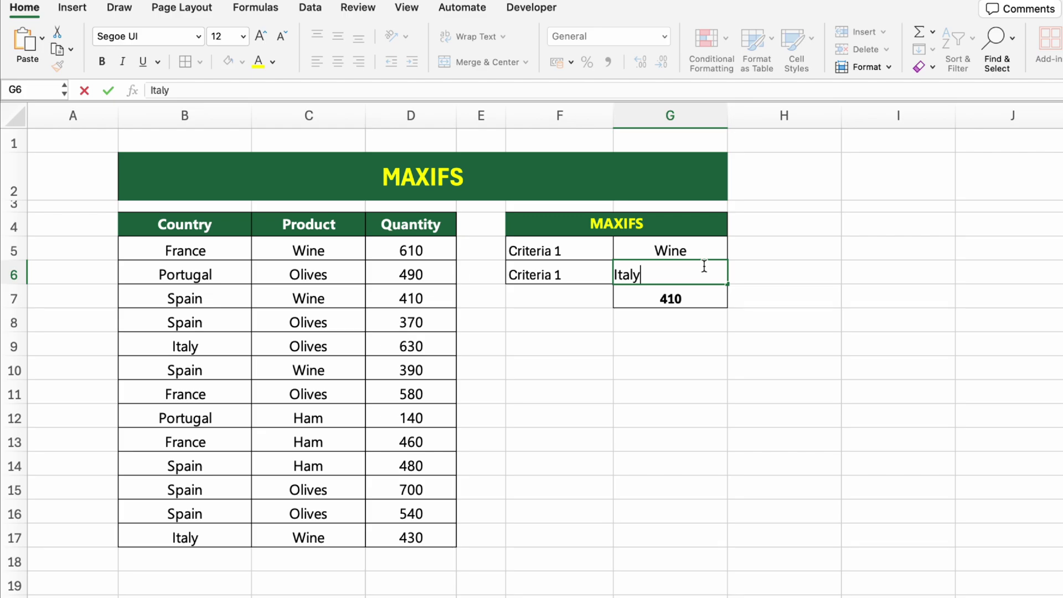
key("Return")
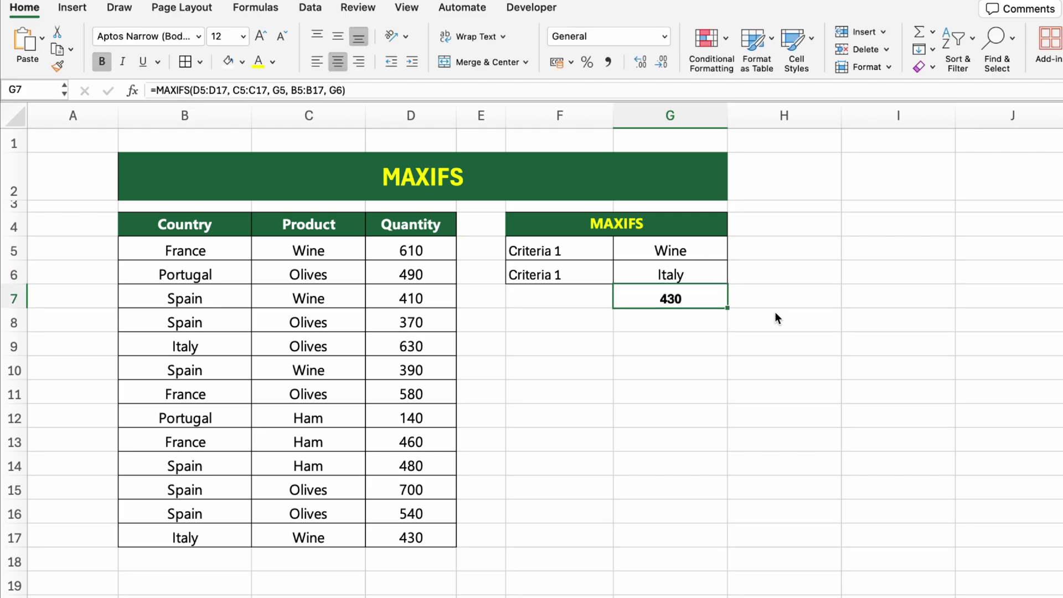
left_click(786, 321)
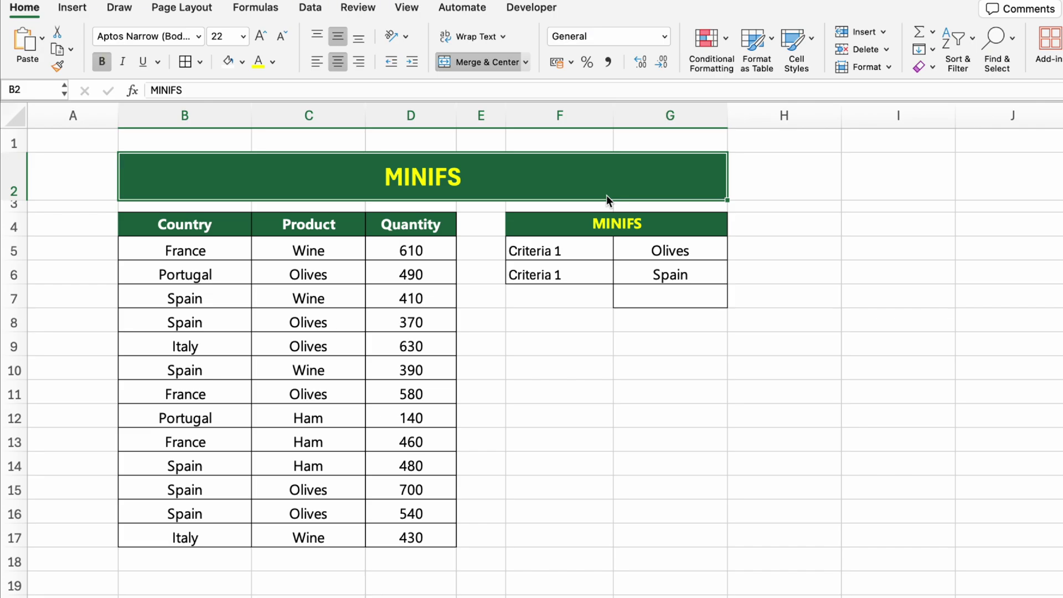
Enter =MINIFS(D5:D17, C5:C17, G5, B5:B17, G6) in G7, returning 370 for Olives in Spain.
left_click(692, 294)
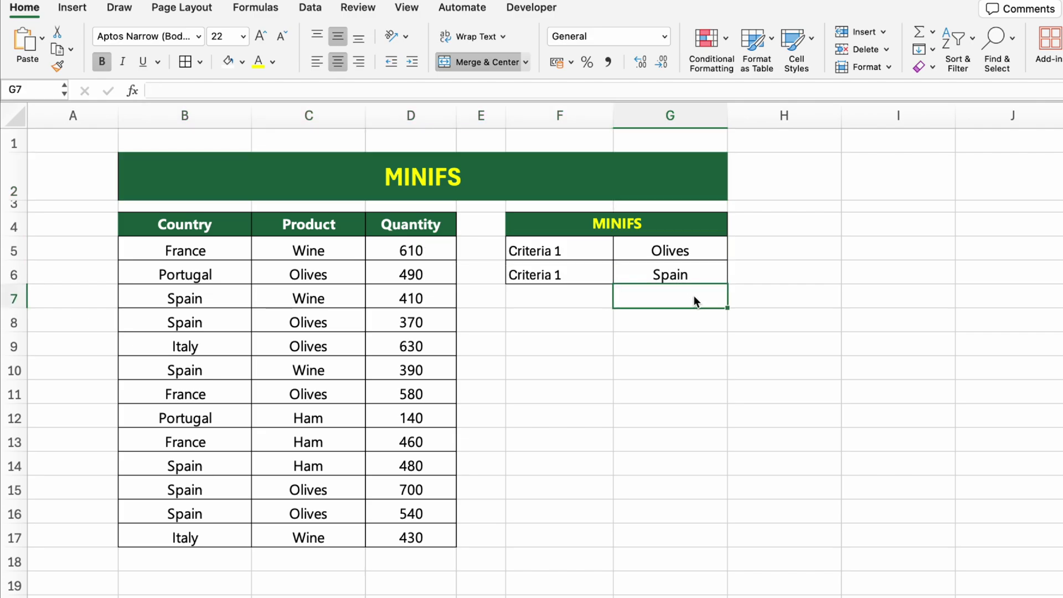
type("=MINIFS(")
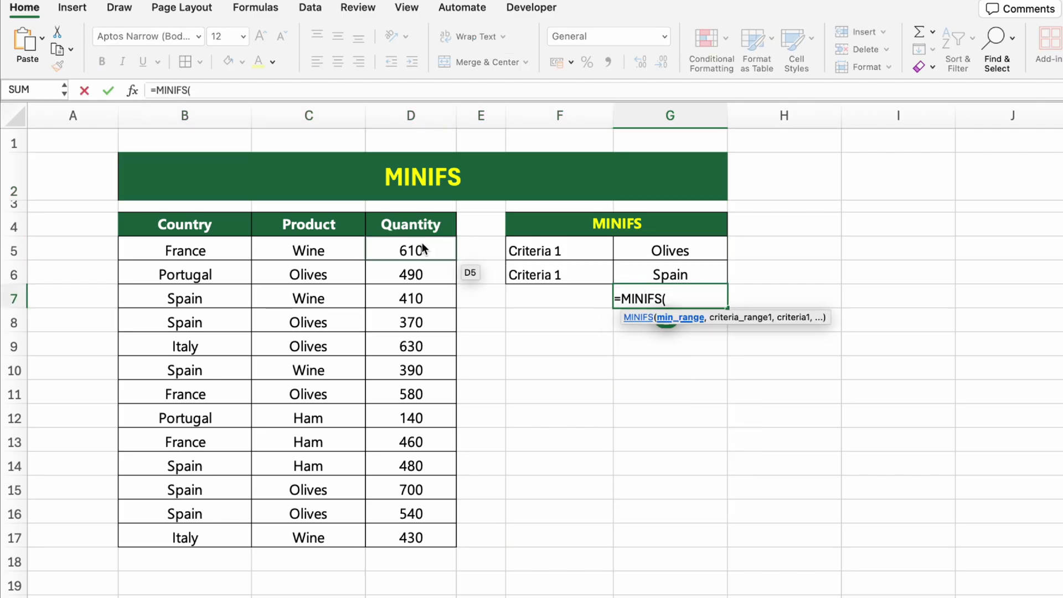
left_click_drag(423, 249, 423, 539)
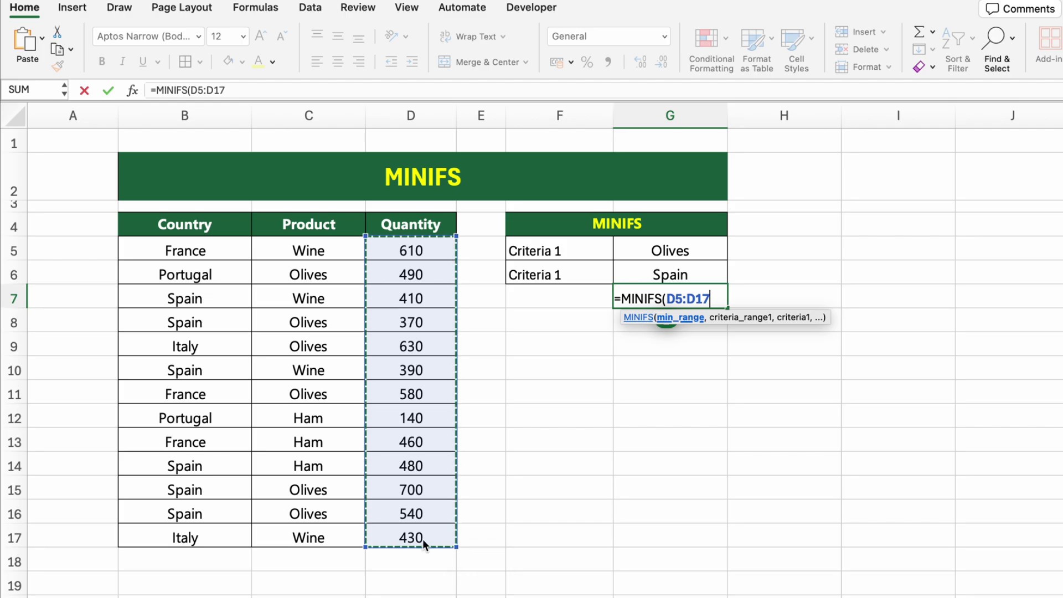
type(",")
left_click_drag(332, 252, 315, 538)
type(",")
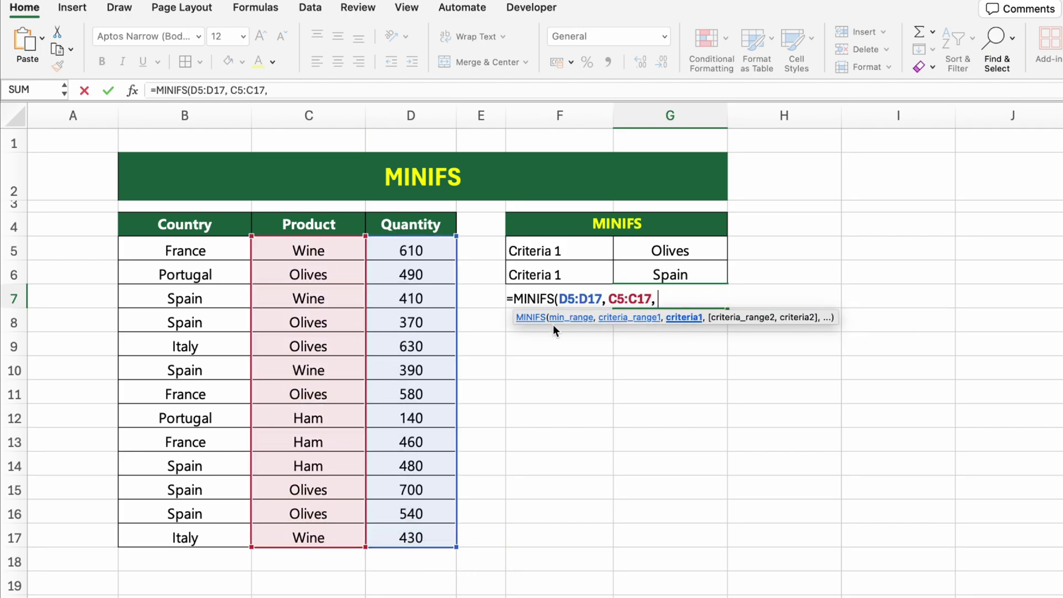
left_click(660, 255)
type(",")
left_click_drag(237, 253, 217, 536)
type(", B5:B17,")
left_click(661, 277)
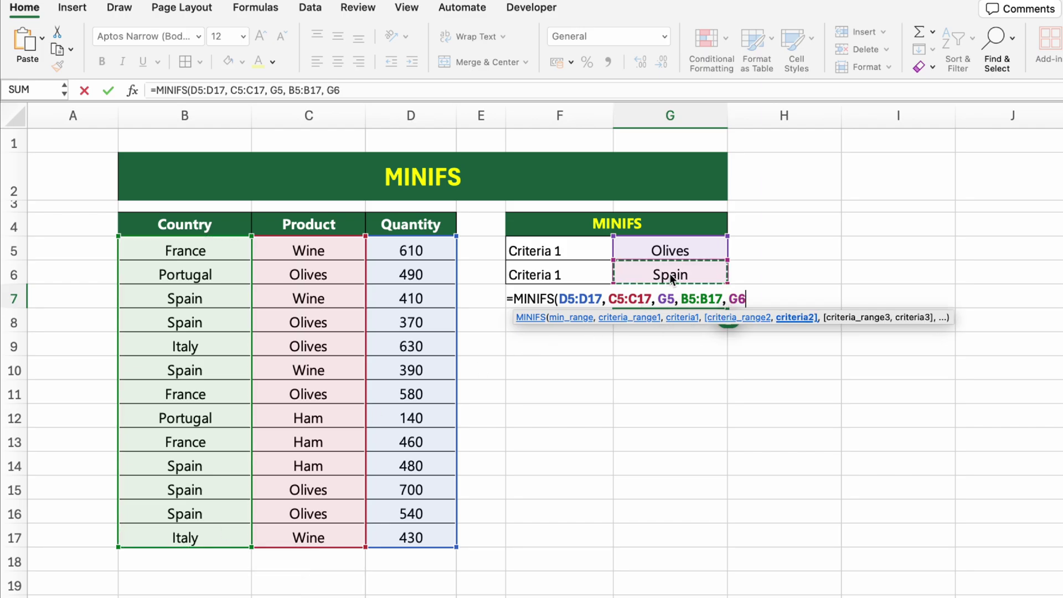
type(")")
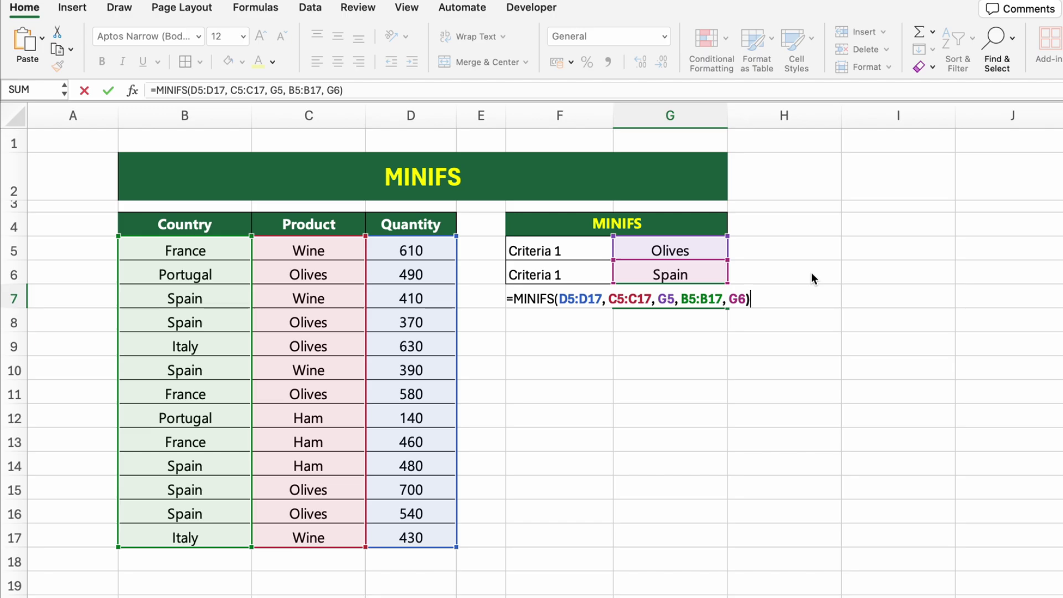
key("Return")
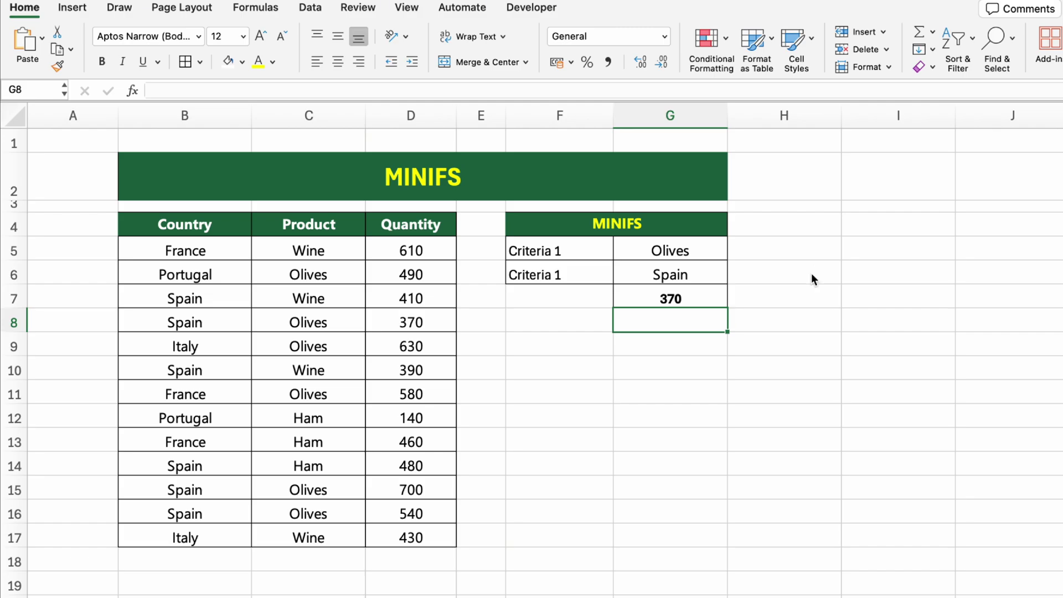
Change the criteria to Wine in G5 and Italy in G6, giving a minimum of 430.
left_click(697, 249)
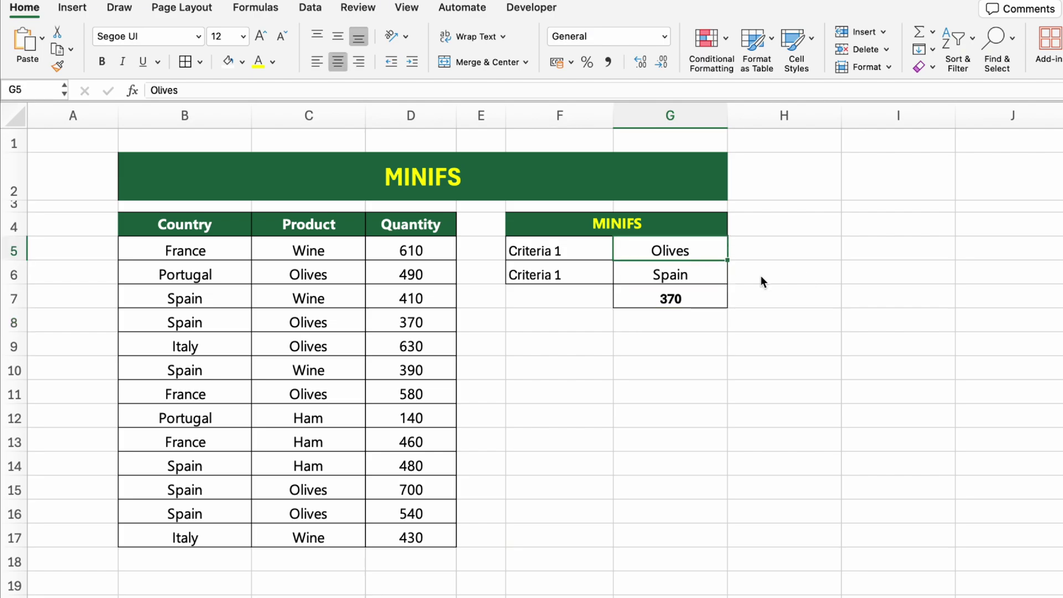
type("Wine")
key("Return")
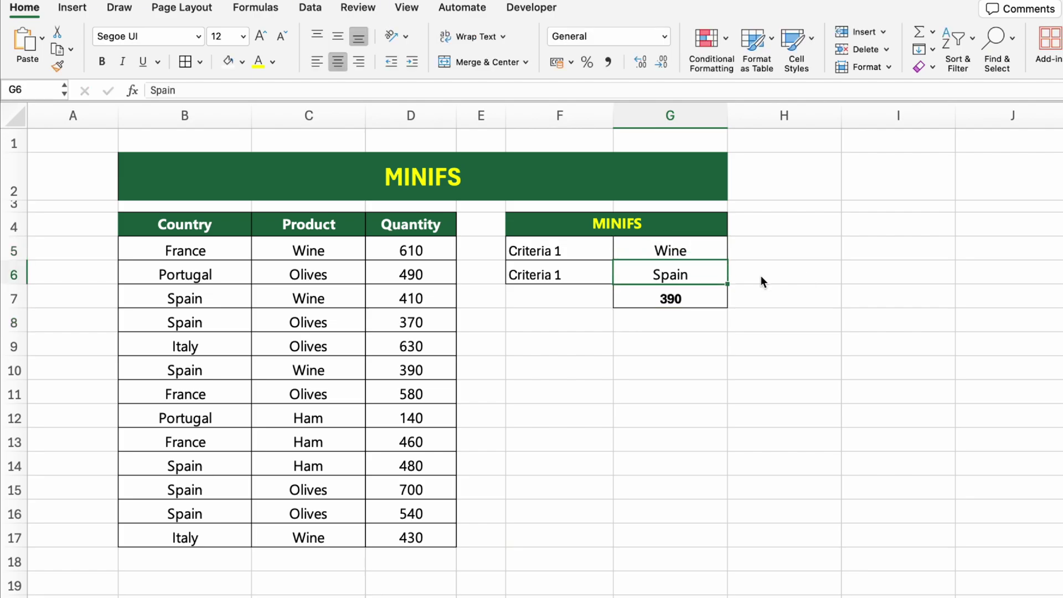
type("Italy")
key("Return")
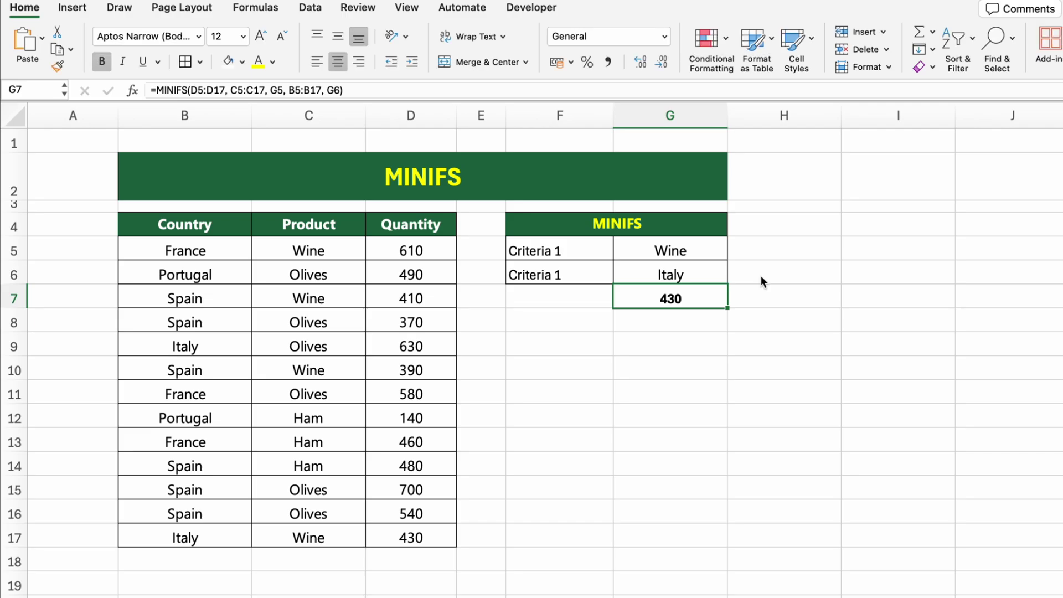